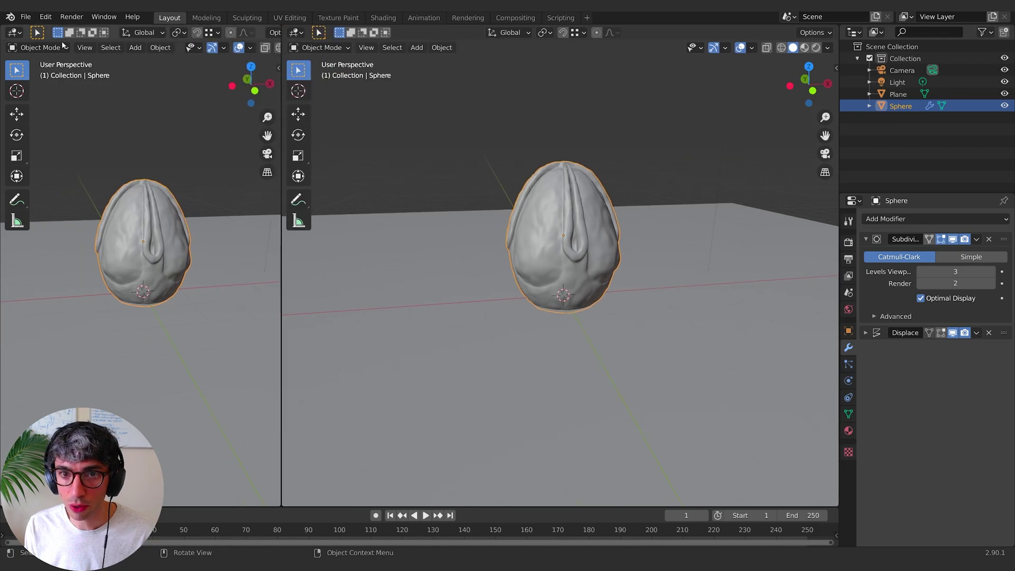
# - Turn the spare 3D viewport into a Shader Editor and create a new material on the egg-shaped sphere
pyautogui.click(19, 36)
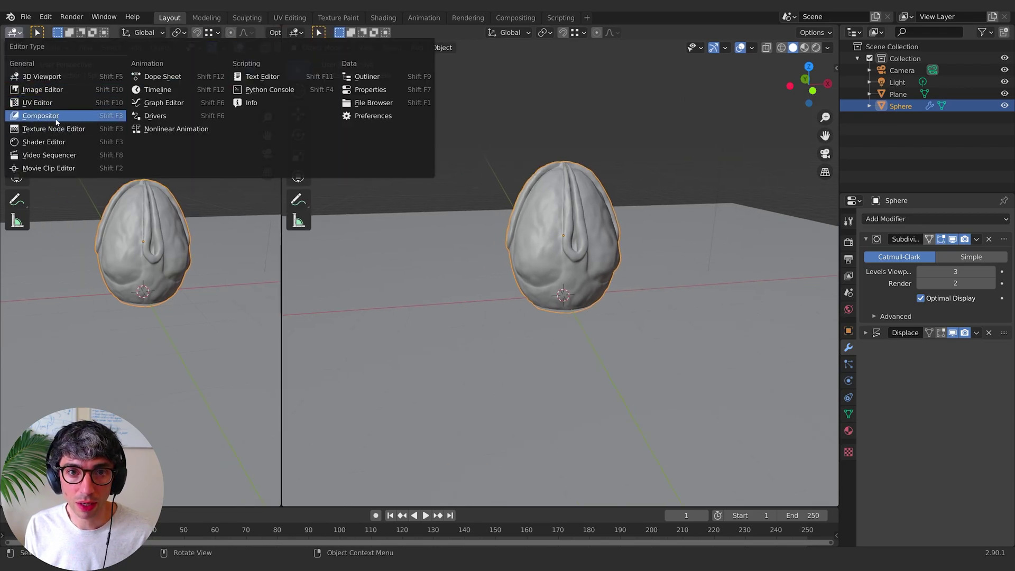
pyautogui.click(44, 142)
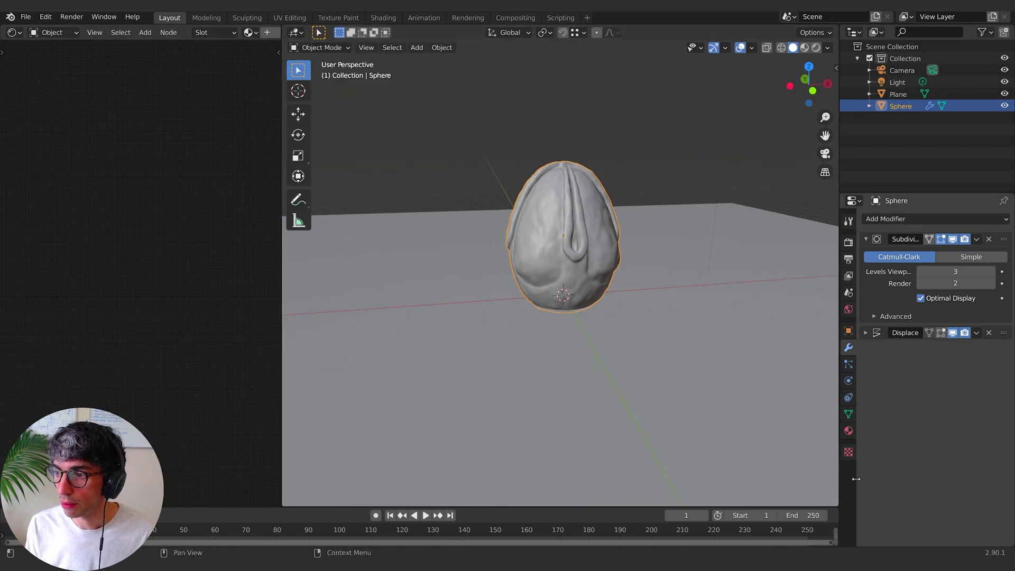
pyautogui.click(849, 430)
pyautogui.click(950, 268)
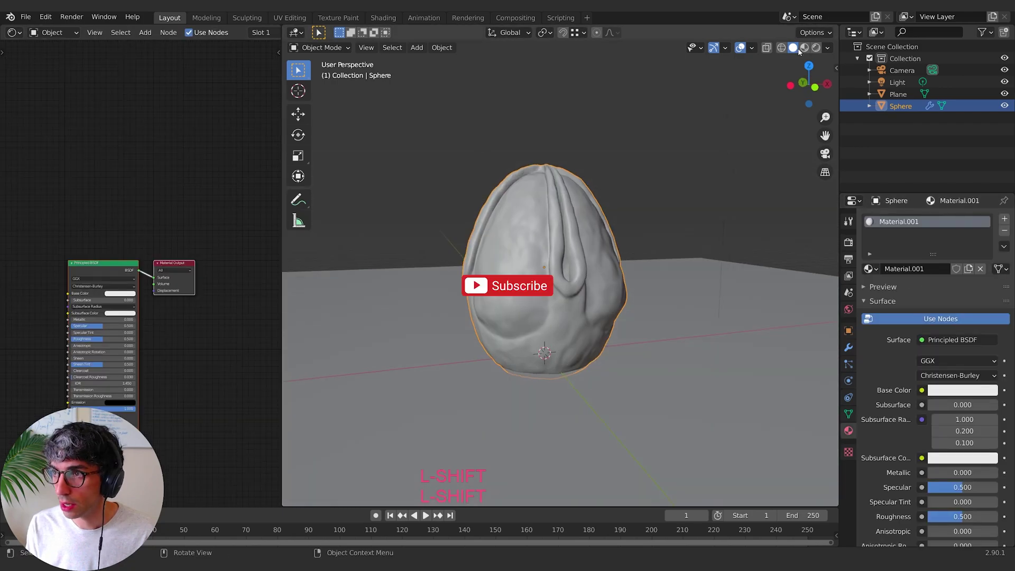
# - Switch the 3D viewport to rendered shading and look at the egg in the lit scene
pyautogui.click(816, 49)
pyautogui.moveTo(698, 286); pyautogui.dragTo(523, 288, button='middle')
pyautogui.moveTo(555, 413); pyautogui.dragTo(515, 404, button='middle')
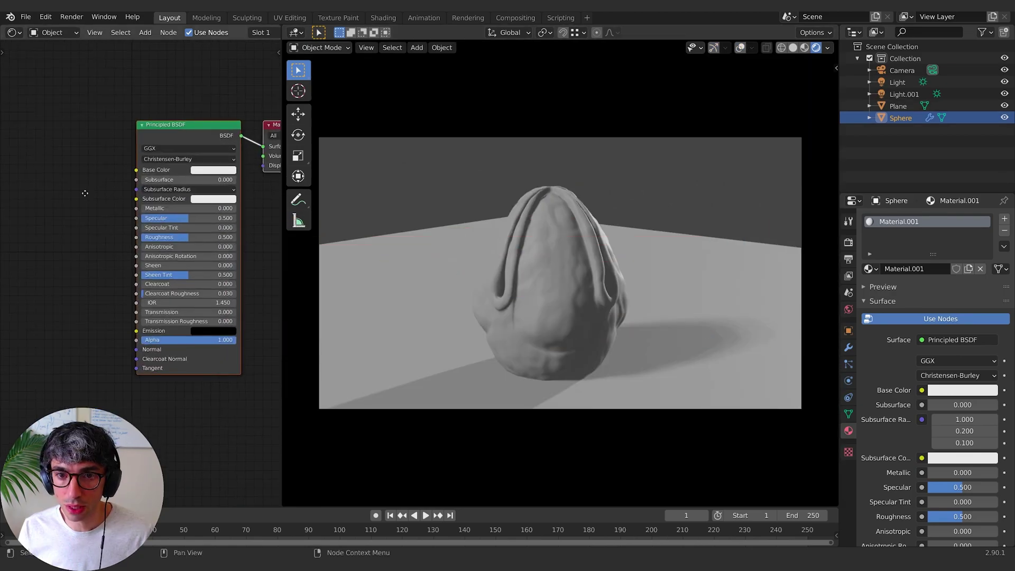
# - Add a Voronoi Texture node in front of the Principled BSDF
pyautogui.moveTo(84, 193); pyautogui.dragTo(129, 239, button='middle')
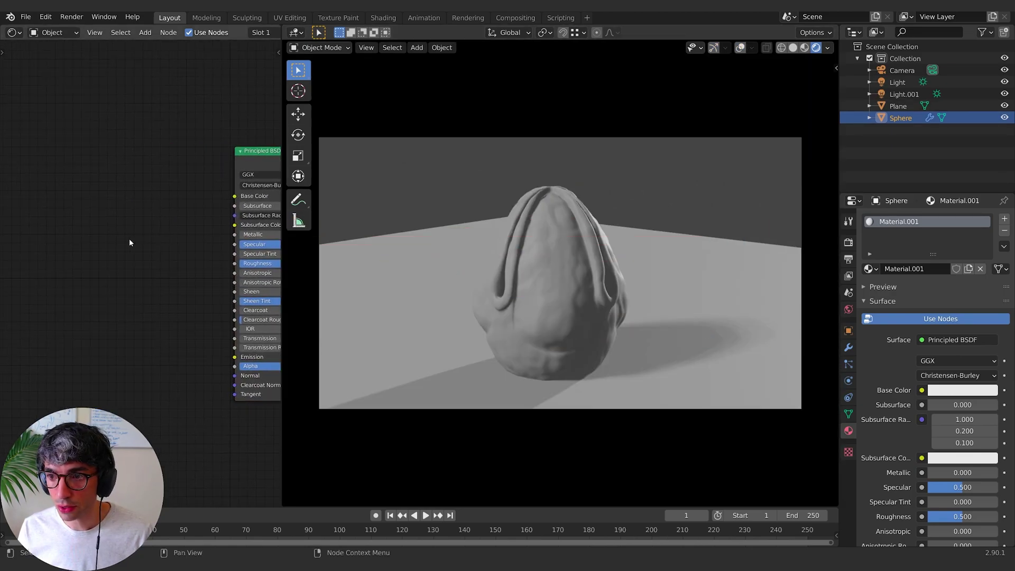
pyautogui.hotkey('shift', 'a')
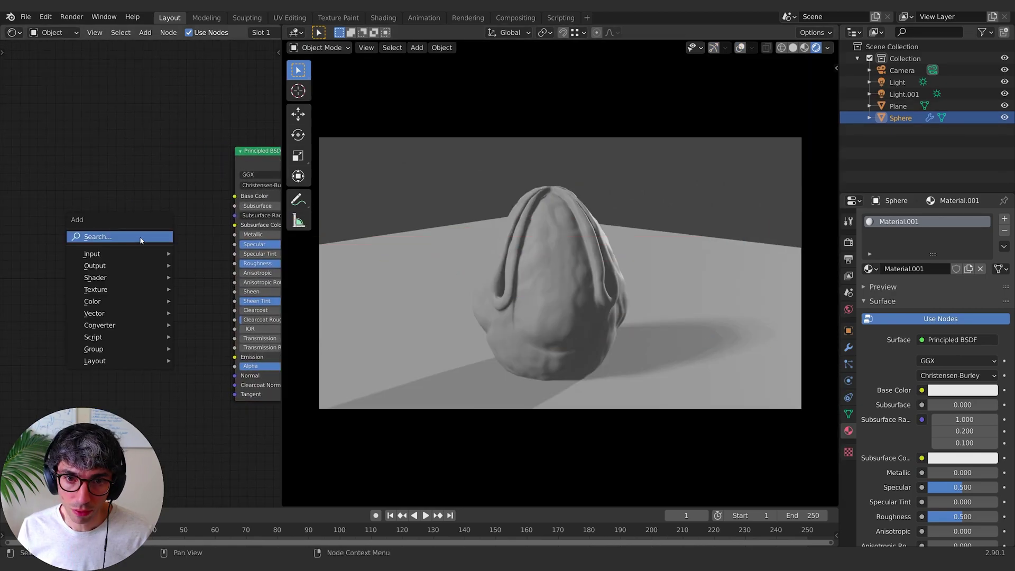
pyautogui.click(134, 237)
pyautogui.write('vor')
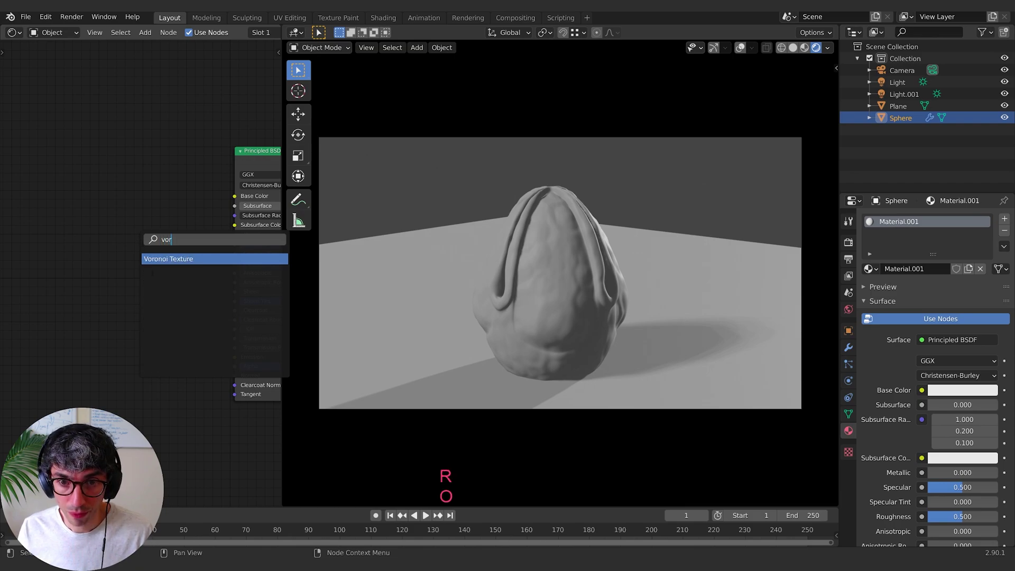
pyautogui.press('Return')
pyautogui.click(63, 249)
pyautogui.moveTo(162, 240); pyautogui.dragTo(146, 231, button='middle')
# - Add a ColorRamp node and feed the Voronoi Texture's Distance output into its Fac input
pyautogui.click(145, 235)
pyautogui.hotkey('shift', 'a')
pyautogui.click(145, 236)
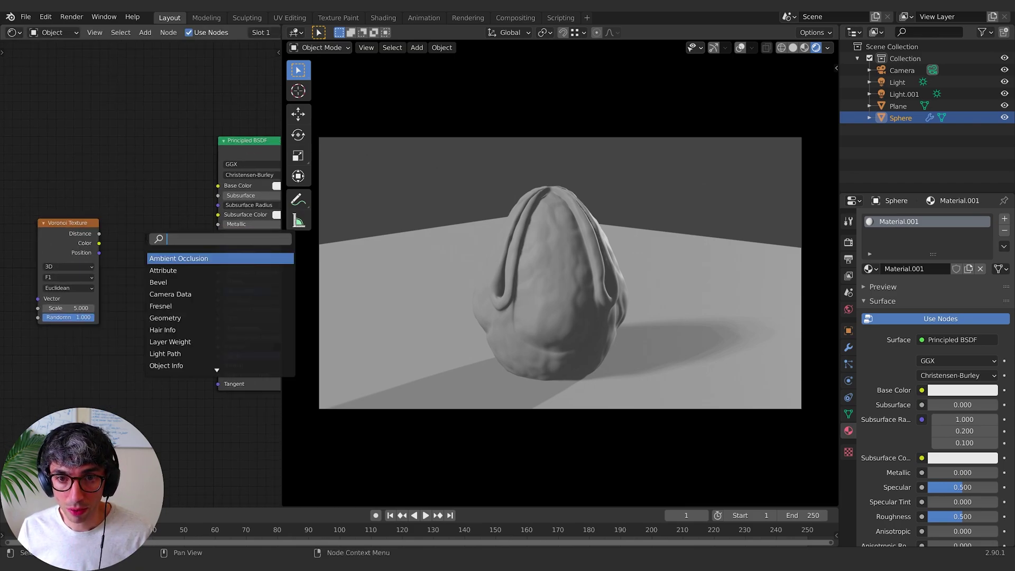
pyautogui.write('col')
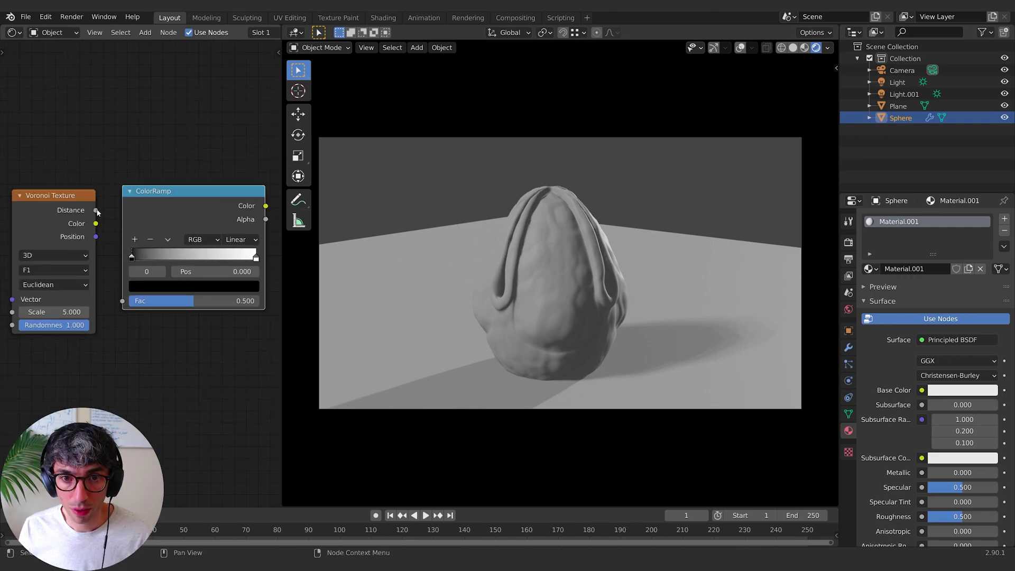
pyautogui.moveTo(96, 210); pyautogui.dragTo(124, 300)
# - Spread the nodes apart, moving the Voronoi Texture and ColorRamp pair away from the Principled BSDF to leave a gap
pyautogui.moveTo(274, 272); pyautogui.dragTo(186, 317, button='middle')
pyautogui.moveTo(197, 250); pyautogui.dragTo(60, 235, button='middle')
pyautogui.moveTo(178, 101); pyautogui.dragTo(218, 101)
pyautogui.moveTo(75, 262); pyautogui.dragTo(183, 226, button='middle')
pyautogui.scroll(-2, 178, 394)
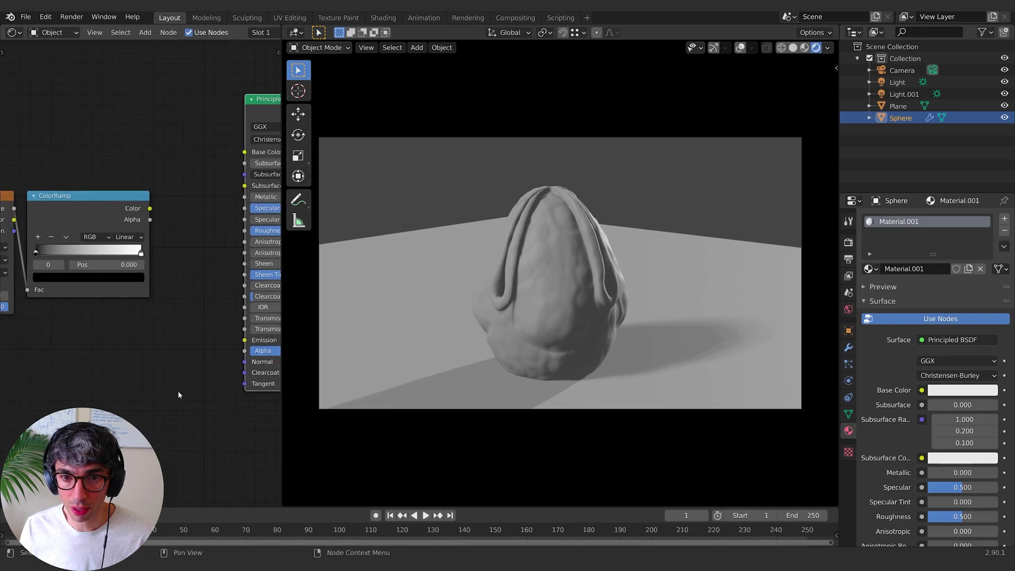
pyautogui.scroll(-5, 178, 394)
pyautogui.moveTo(120, 368); pyautogui.dragTo(204, 348, button='middle')
pyautogui.click(195, 208)
pyautogui.keyDown('shift'); pyautogui.click(119, 206); pyautogui.keyUp('shift')
pyautogui.press('g')
pyautogui.click(217, 275)
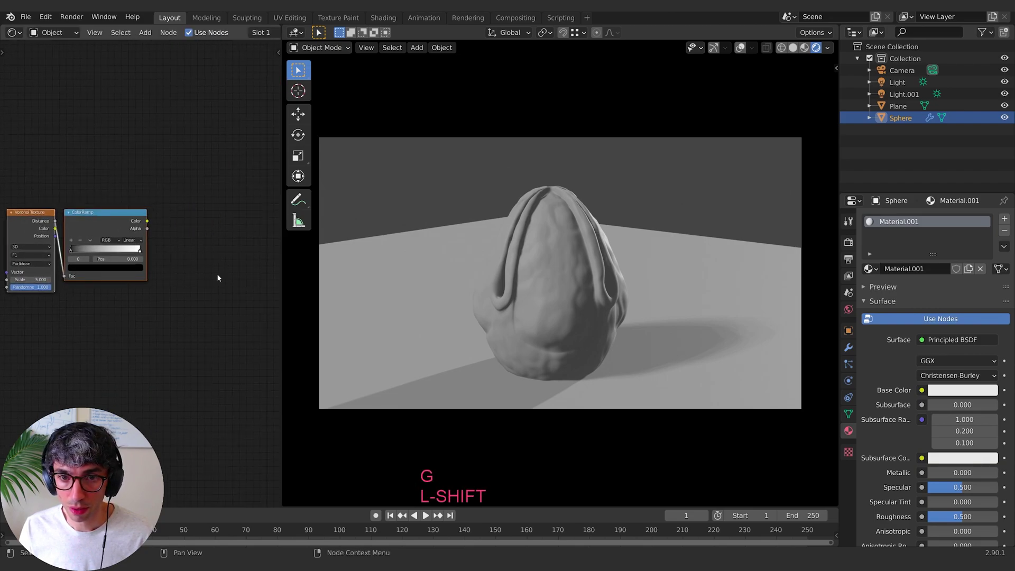
# - Add a Bump node with strength about 0.356, linking the ColorRamp's Color to Height and the Bump's Normal to the Principled BSDF's Normal
pyautogui.hotkey('shift', 'a')
pyautogui.write('bum')
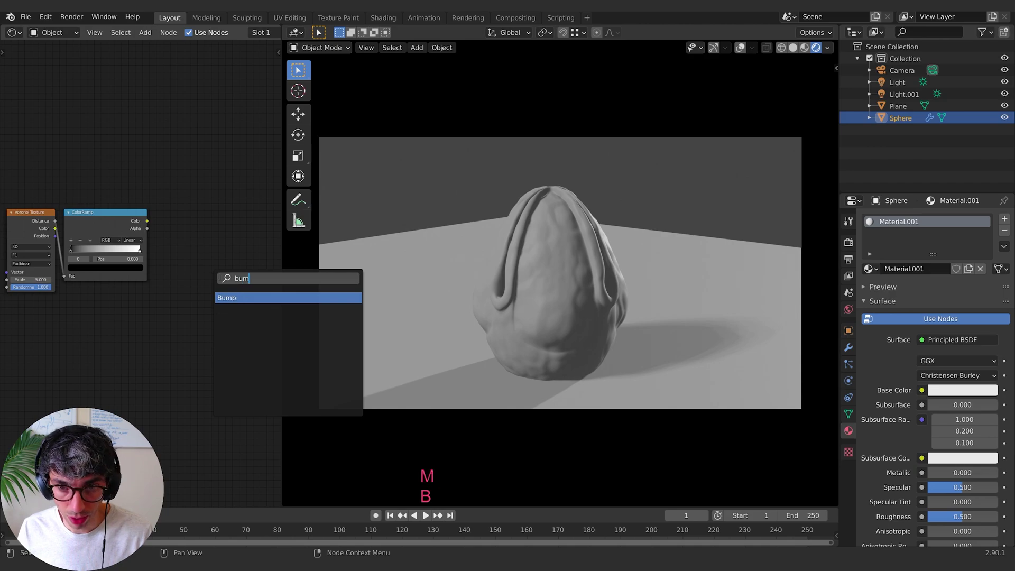
pyautogui.press('Return')
pyautogui.click(220, 281)
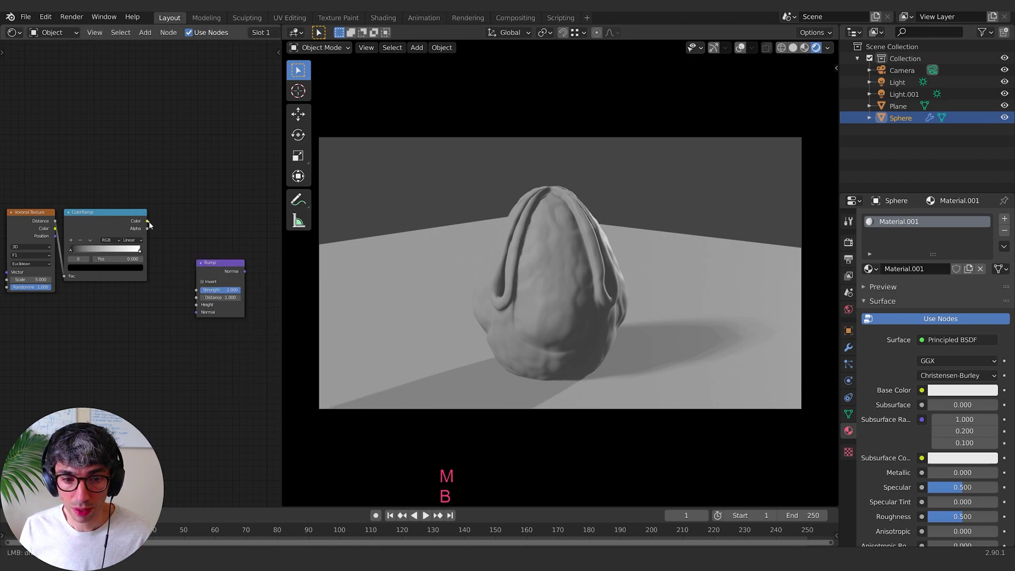
pyautogui.moveTo(148, 221); pyautogui.dragTo(196, 305)
pyautogui.moveTo(251, 270); pyautogui.dragTo(128, 278, button='middle')
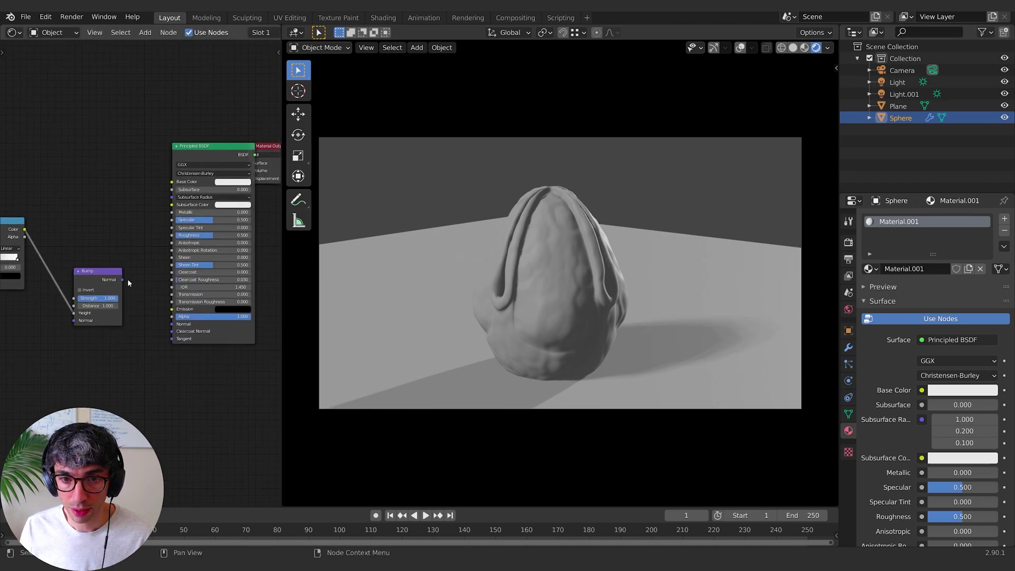
pyautogui.moveTo(122, 279); pyautogui.dragTo(172, 324)
pyautogui.moveTo(85, 357); pyautogui.dragTo(157, 343, button='middle')
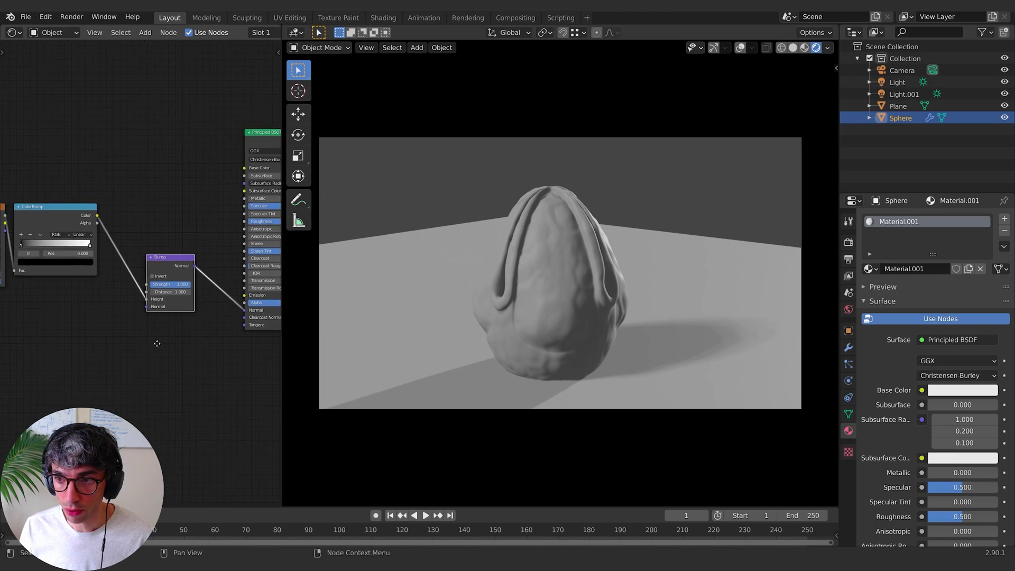
pyautogui.scroll(1, 157, 343)
pyautogui.moveTo(220, 290); pyautogui.dragTo(190, 290)
# - Try F2 as the Voronoi Texture's feature output and settle on Smooth F1
pyautogui.moveTo(31, 336); pyautogui.dragTo(192, 313, button='middle')
pyautogui.scroll(1, 149, 313)
pyautogui.scroll(1, 149, 310)
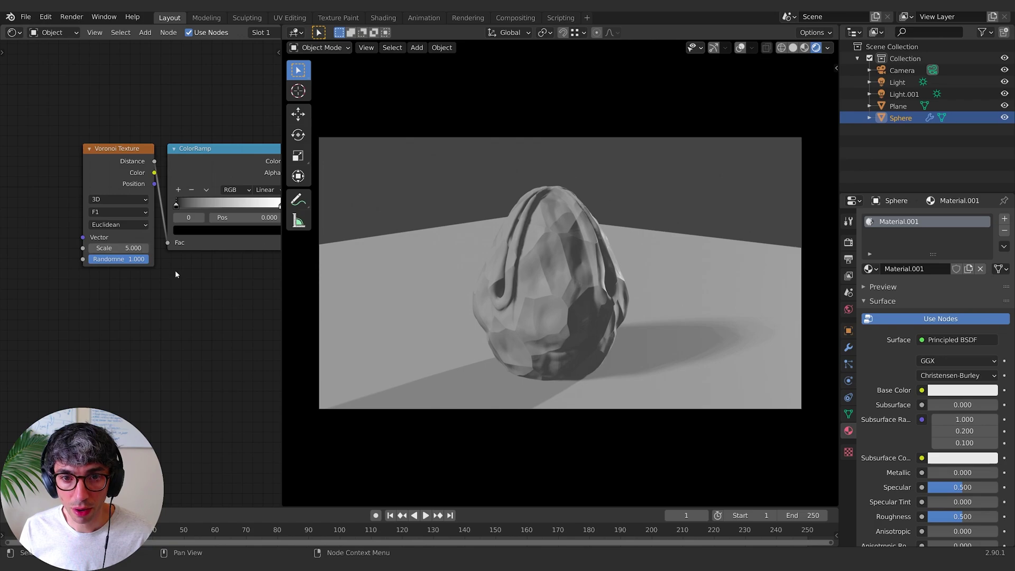
pyautogui.moveTo(176, 272); pyautogui.dragTo(167, 342, button='middle')
pyautogui.click(124, 280)
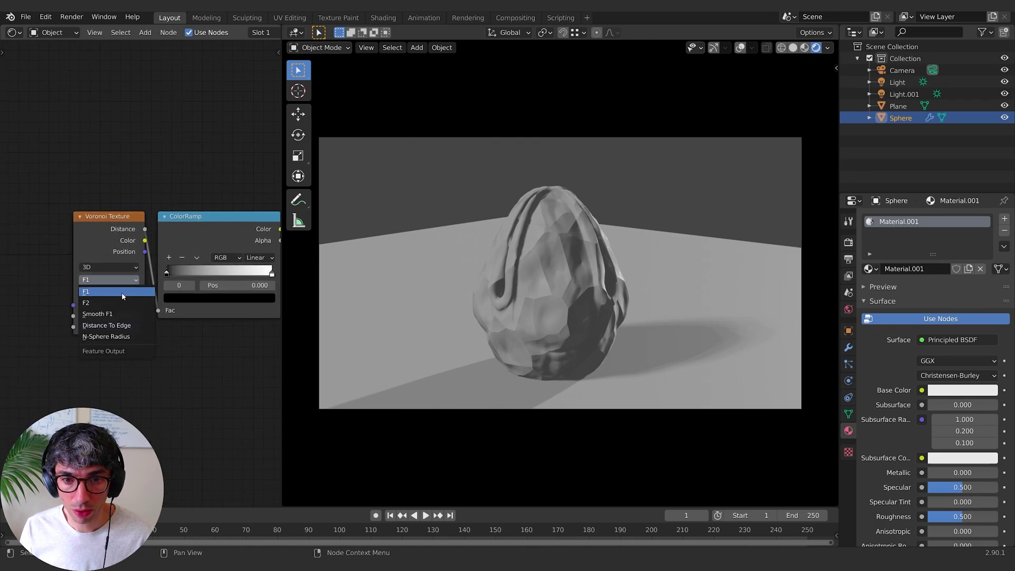
pyautogui.click(120, 303)
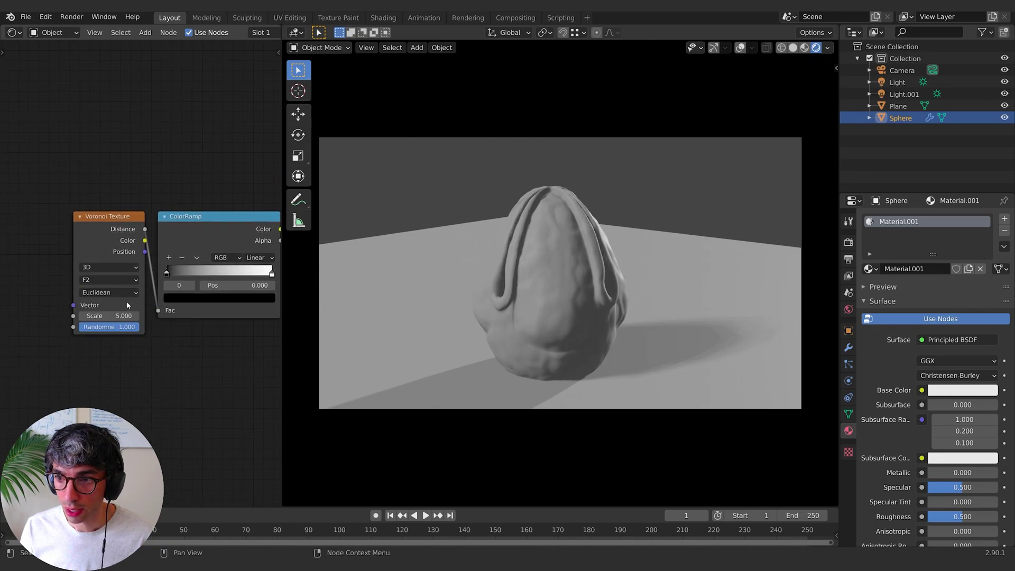
pyautogui.click(110, 279)
pyautogui.click(110, 316)
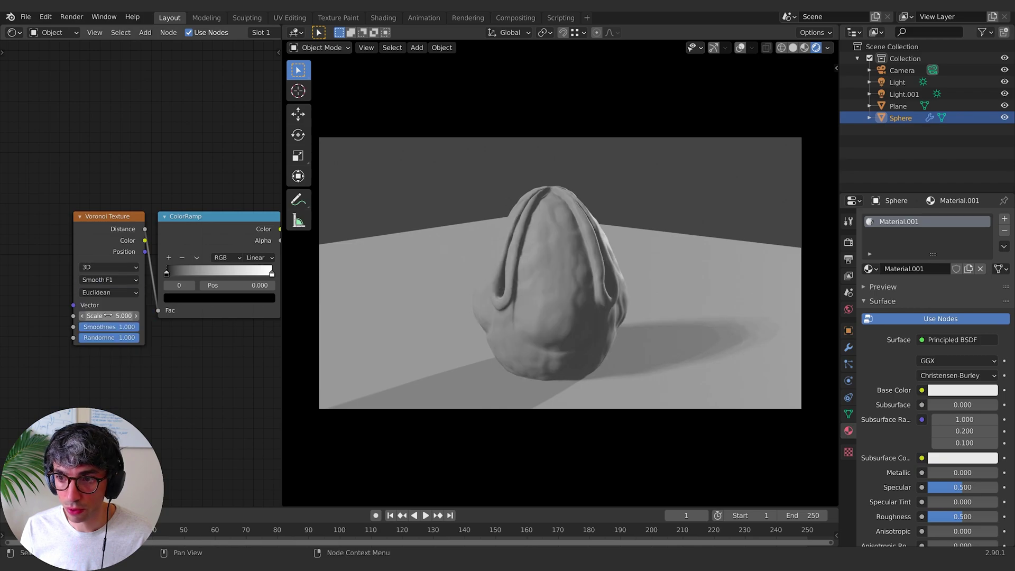
# - Set the Voronoi scale to 21.9 and smoothness to 0.25, and tighten the ColorRamp with stops at 0.494 and 0.939
pyautogui.moveTo(109, 316); pyautogui.dragTo(148, 316)
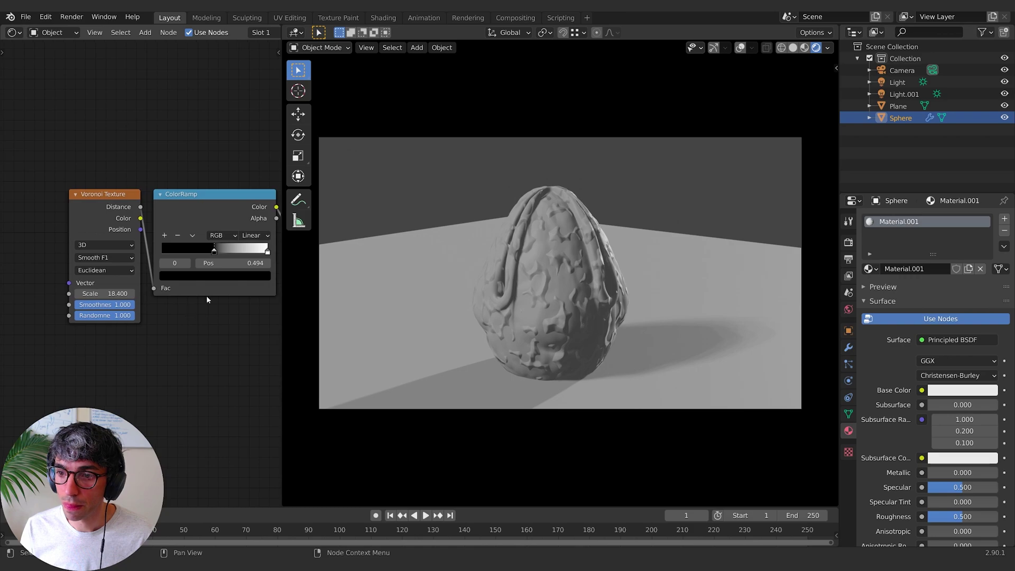
pyautogui.moveTo(267, 251); pyautogui.dragTo(220, 256)
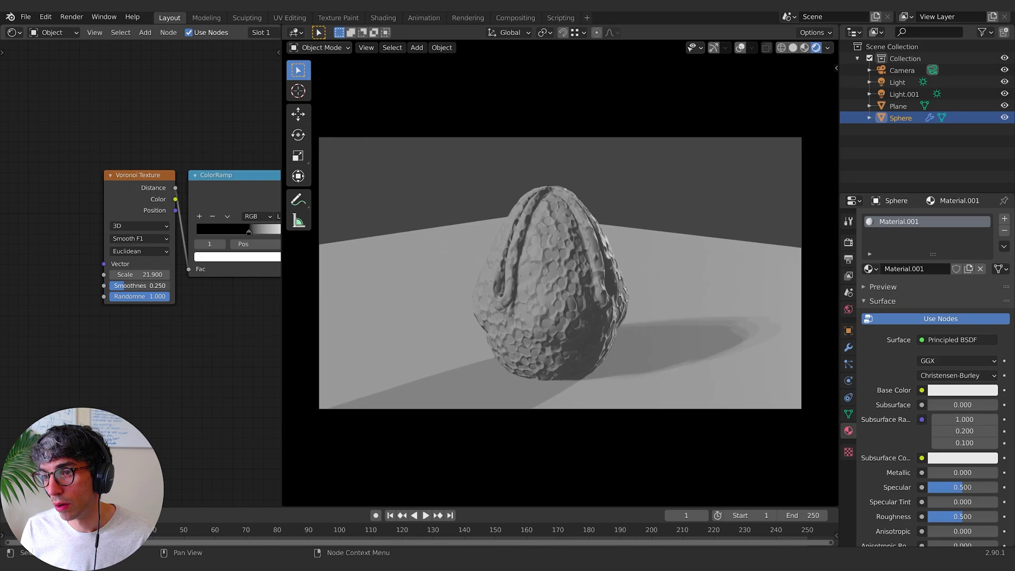
# - Lower the Bump node's strength to about 0.089 and inspect the egg's surface up close
pyautogui.moveTo(259, 296); pyautogui.dragTo(73, 275, button='middle')
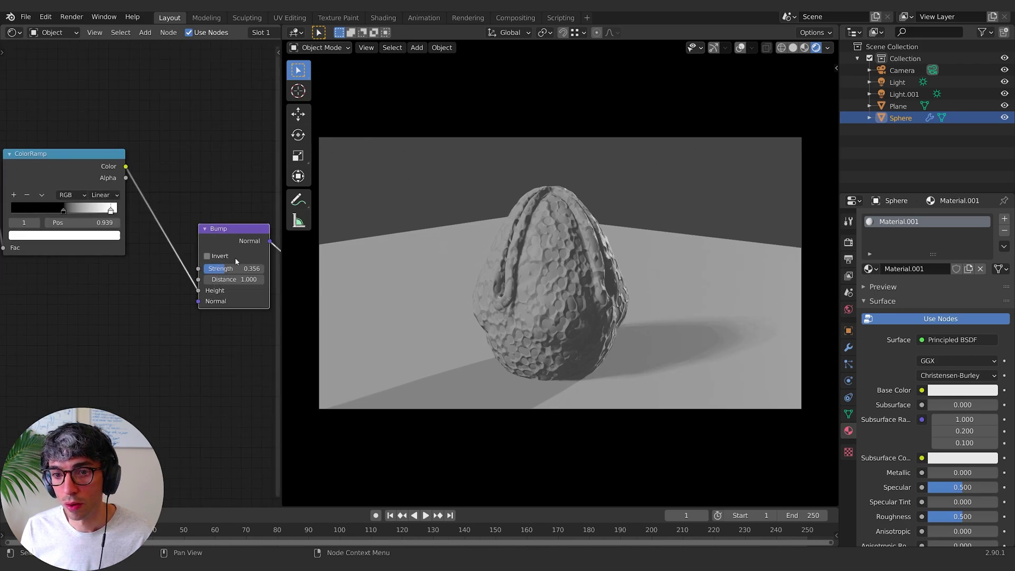
pyautogui.moveTo(236, 269); pyautogui.dragTo(210, 269)
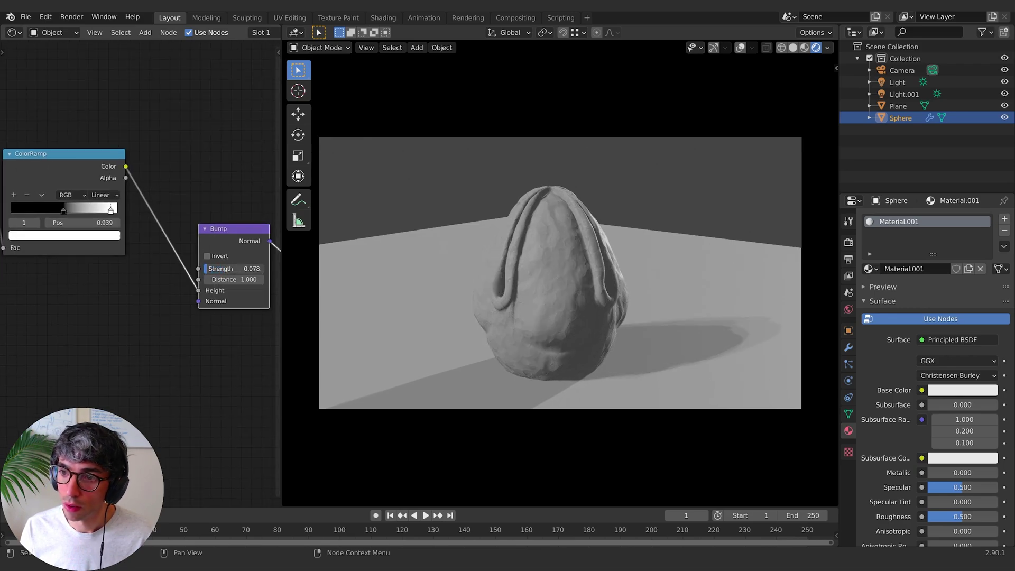
pyautogui.moveTo(521, 338); pyautogui.dragTo(549, 336, button='middle')
pyautogui.scroll(5, 577, 275)
# - Move the ColorRamp's black stop to 0.573 and return the viewport to the camera view
pyautogui.moveTo(59, 211); pyautogui.dragTo(175, 195, button='middle')
pyautogui.moveTo(176, 195)
pyautogui.mouseDown()
pyautogui.moveTo(217, 200)
pyautogui.moveTo(189, 200)
pyautogui.mouseUp()
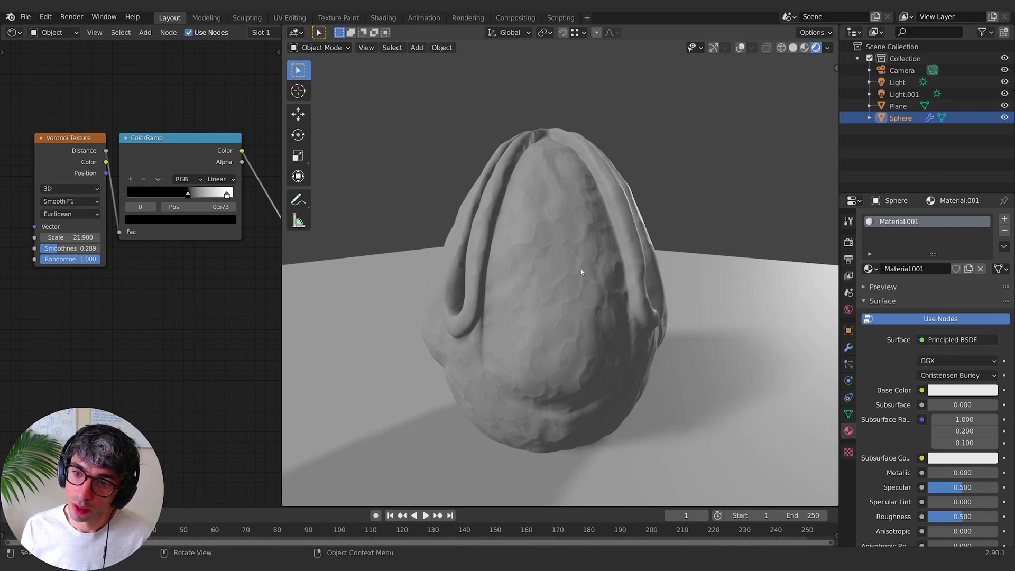
pyautogui.scroll(-4, 579, 271)
pyautogui.moveTo(580, 285); pyautogui.dragTo(621, 277, button='middle')
pyautogui.press('KP_0')
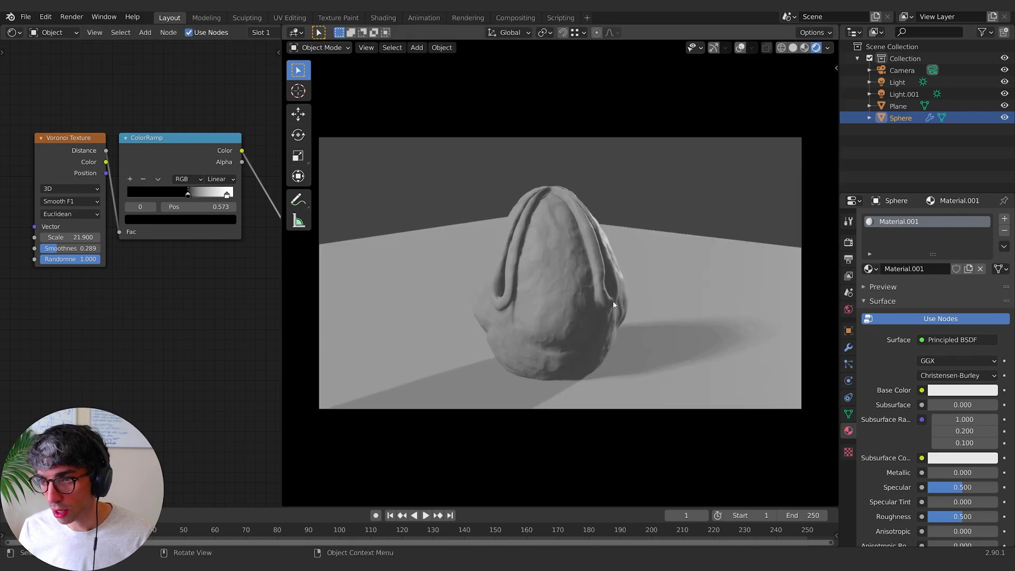
# - Darken the Principled BSDF's base color to a dark grey
pyautogui.moveTo(132, 291); pyautogui.dragTo(54, 332, button='middle')
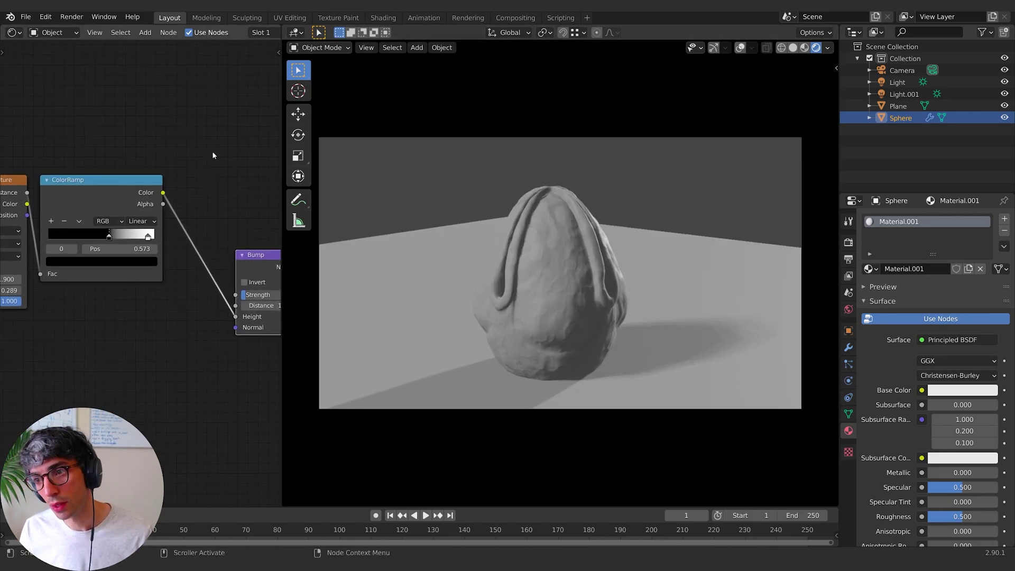
pyautogui.moveTo(214, 123); pyautogui.dragTo(249, 161, button='middle')
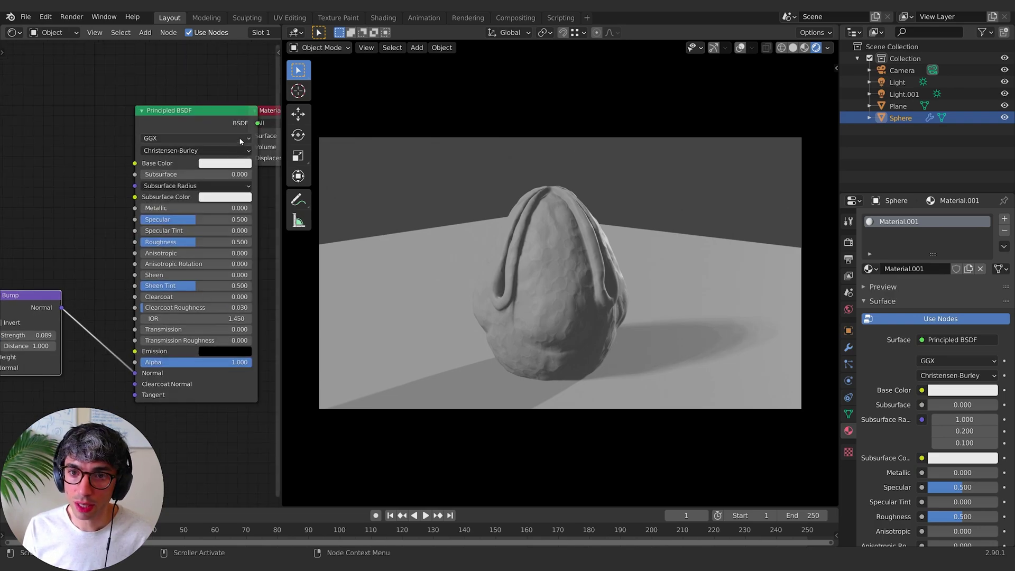
pyautogui.click(231, 164)
pyautogui.click(286, 226)
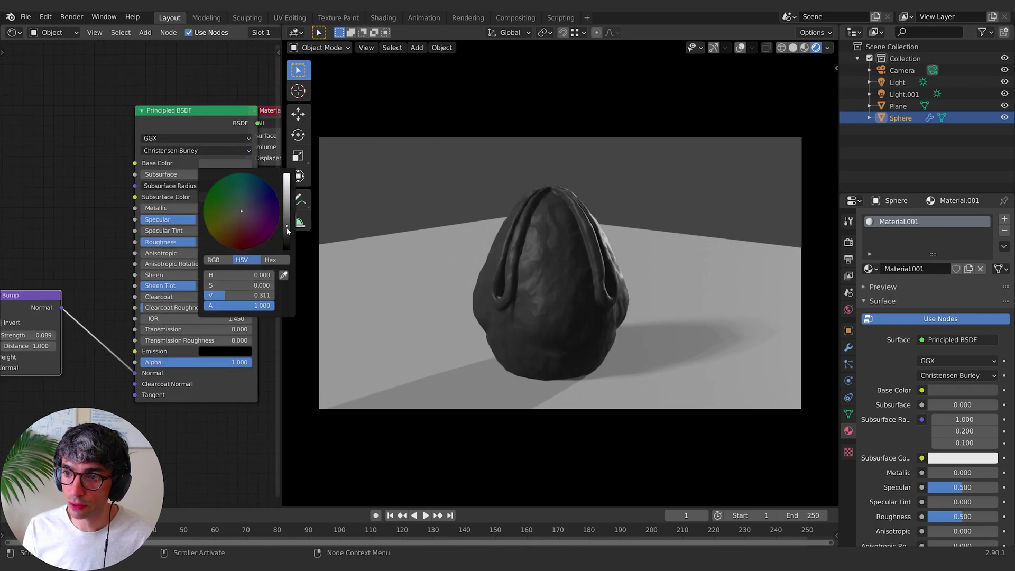
pyautogui.moveTo(287, 230)
pyautogui.mouseDown()
pyautogui.moveTo(286, 205)
pyautogui.moveTo(287, 218)
pyautogui.mouseUp()
# - Preview the bump pattern by linking the ColorRamp's Color to the Principled BSDF's Emission, and remove that link again
pyautogui.moveTo(13, 203); pyautogui.dragTo(88, 162, button='middle')
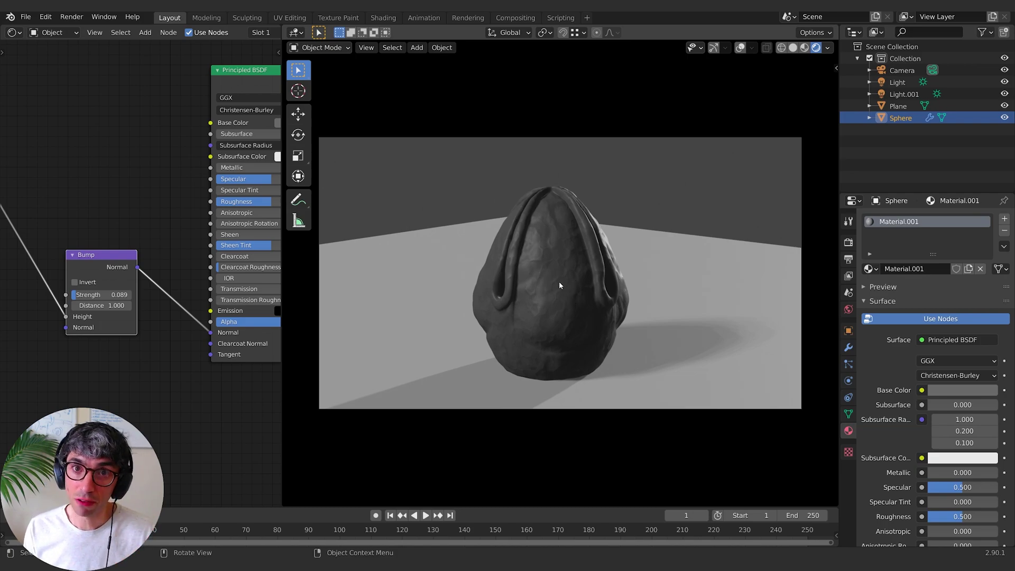
pyautogui.moveTo(154, 236); pyautogui.dragTo(192, 213, button='middle')
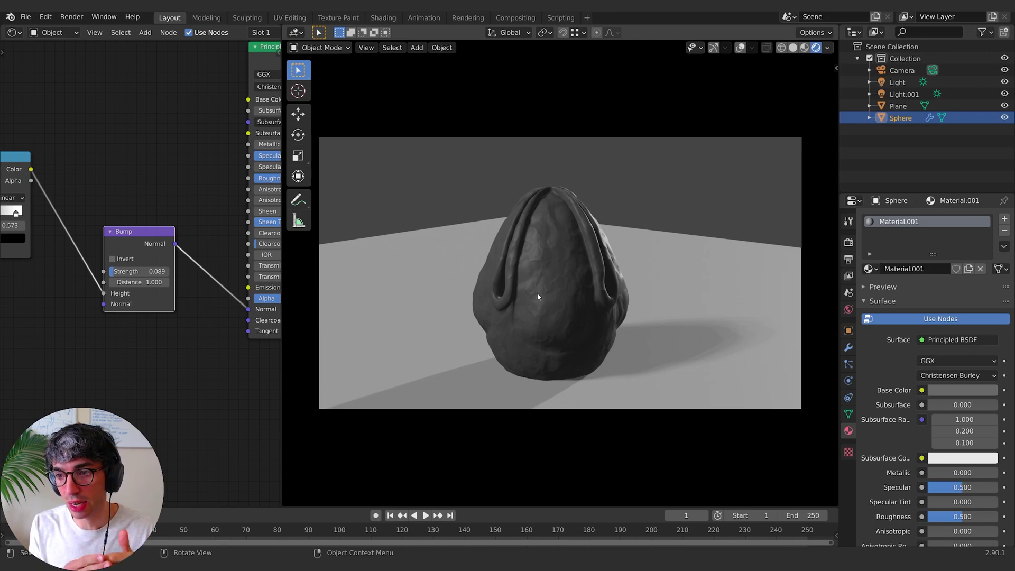
pyautogui.moveTo(40, 158); pyautogui.dragTo(18, 196, button='middle')
pyautogui.moveTo(10, 193); pyautogui.dragTo(227, 312)
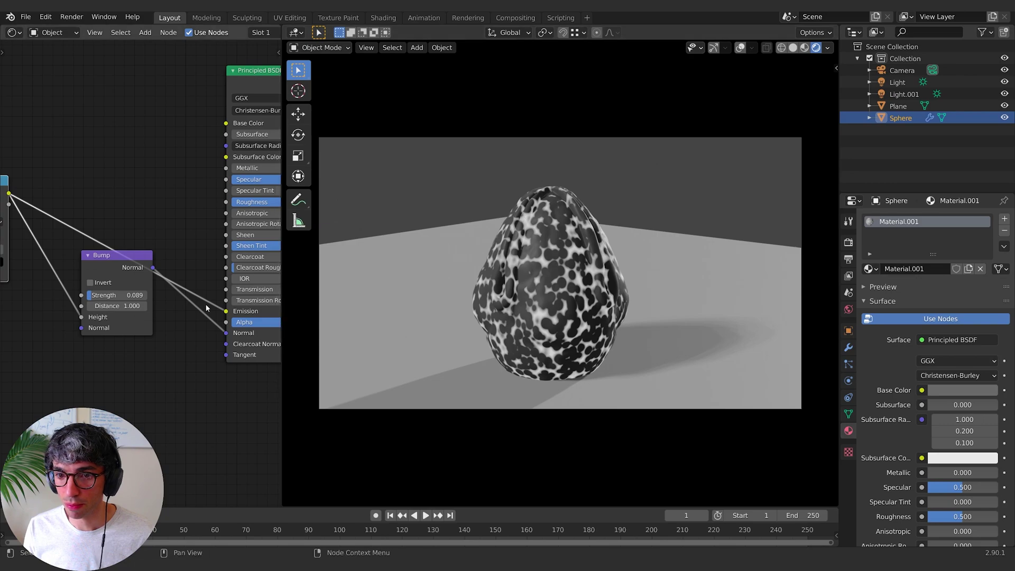
pyautogui.moveTo(227, 312); pyautogui.dragTo(107, 186)
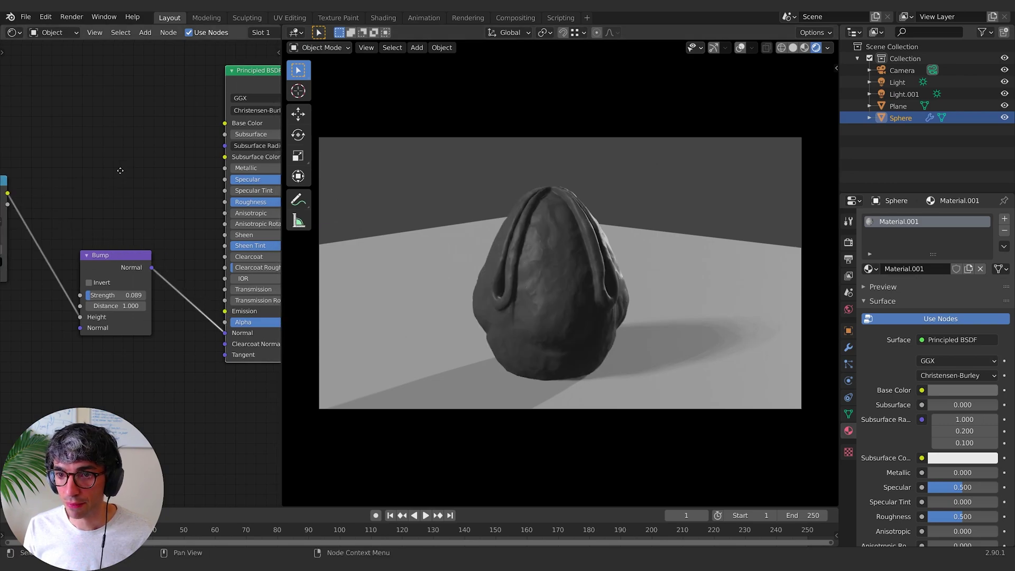
# - Duplicate the ColorRamp above the original and link the Voronoi Texture's Distance to the copy's Fac input
pyautogui.moveTo(107, 186); pyautogui.dragTo(63, 204, button='middle')
pyautogui.moveTo(125, 177); pyautogui.dragTo(67, 185, button='middle')
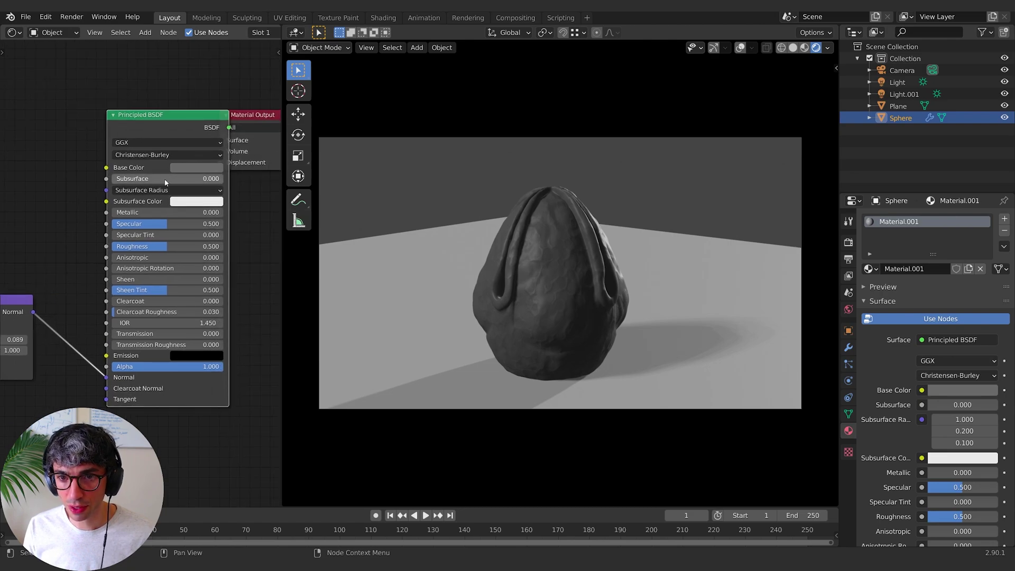
pyautogui.moveTo(163, 183); pyautogui.dragTo(292, 177, button='middle')
pyautogui.click(21, 235)
pyautogui.moveTo(103, 195); pyautogui.dragTo(83, 202, button='middle')
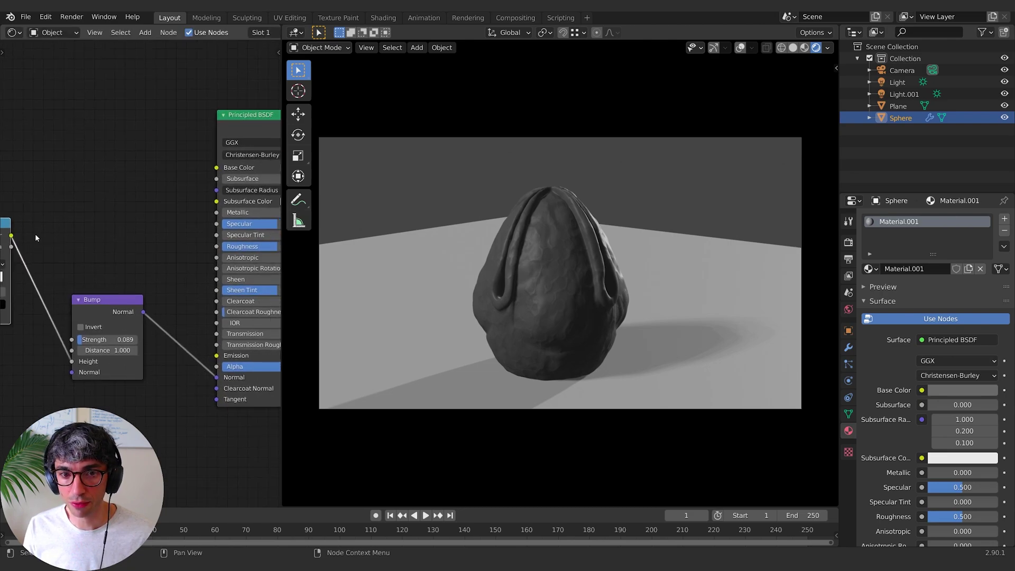
pyautogui.moveTo(21, 235); pyautogui.dragTo(187, 246, button='middle')
pyautogui.hotkey('shift', 'd')
pyautogui.moveTo(59, 258); pyautogui.dragTo(77, 219)
# - Link the upper ColorRamp's Color output to the Principled BSDF's Subsurface input
pyautogui.moveTo(269, 195); pyautogui.dragTo(189, 185, button='middle')
pyautogui.moveTo(48, 157); pyautogui.dragTo(88, 180)
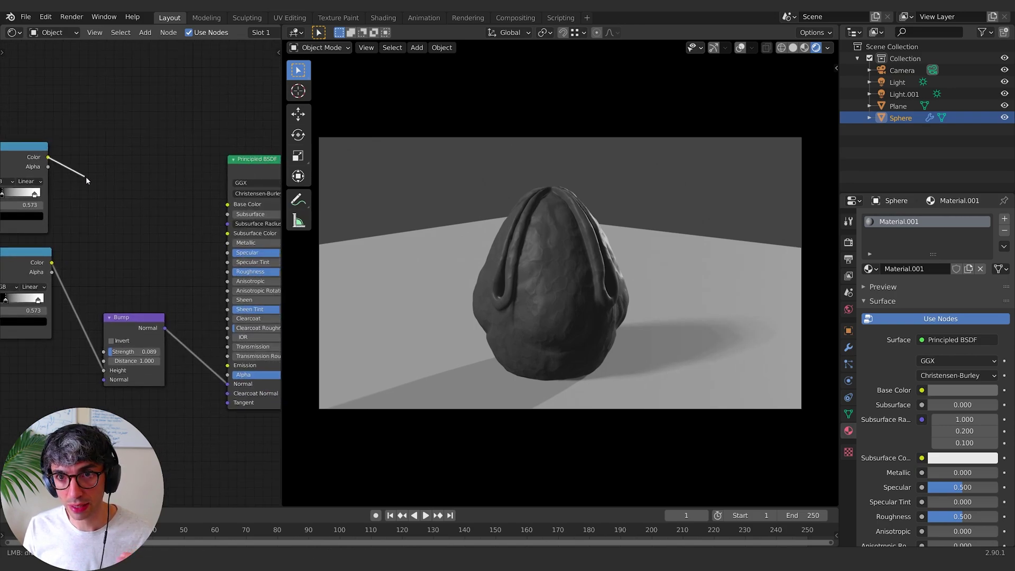
pyautogui.moveTo(171, 210); pyautogui.dragTo(192, 210)
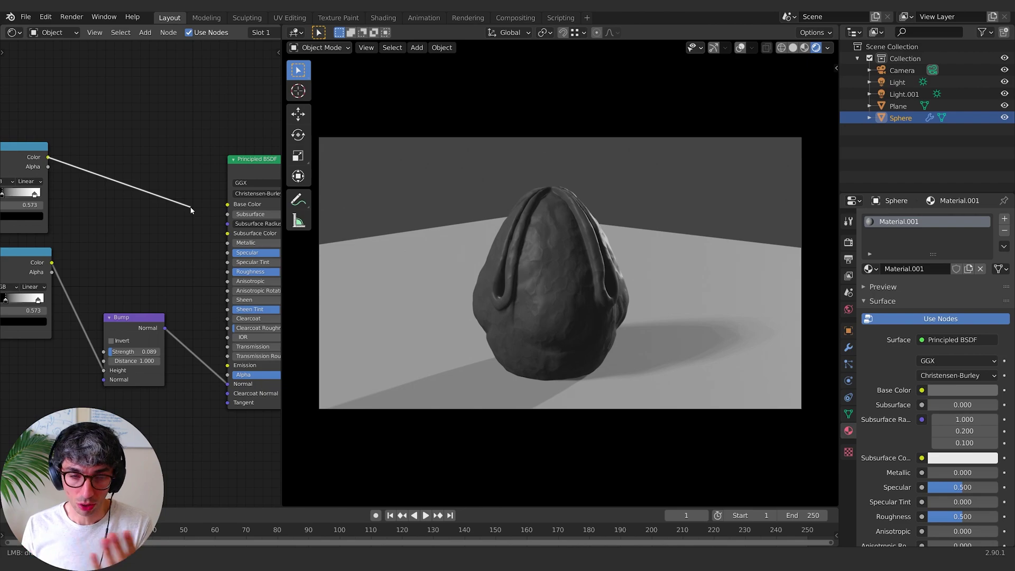
pyautogui.moveTo(191, 210); pyautogui.dragTo(194, 204)
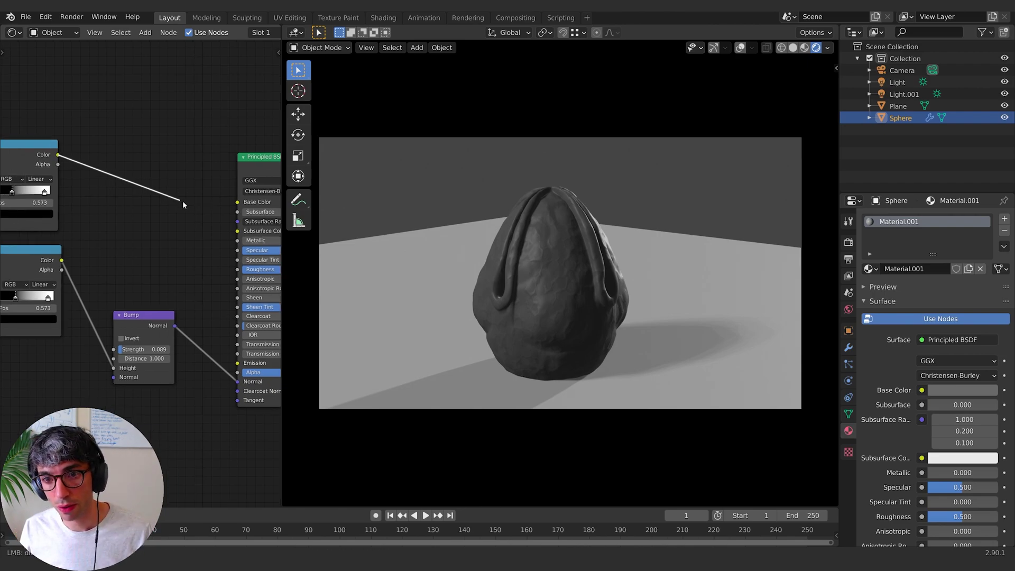
pyautogui.moveTo(183, 201); pyautogui.dragTo(237, 212)
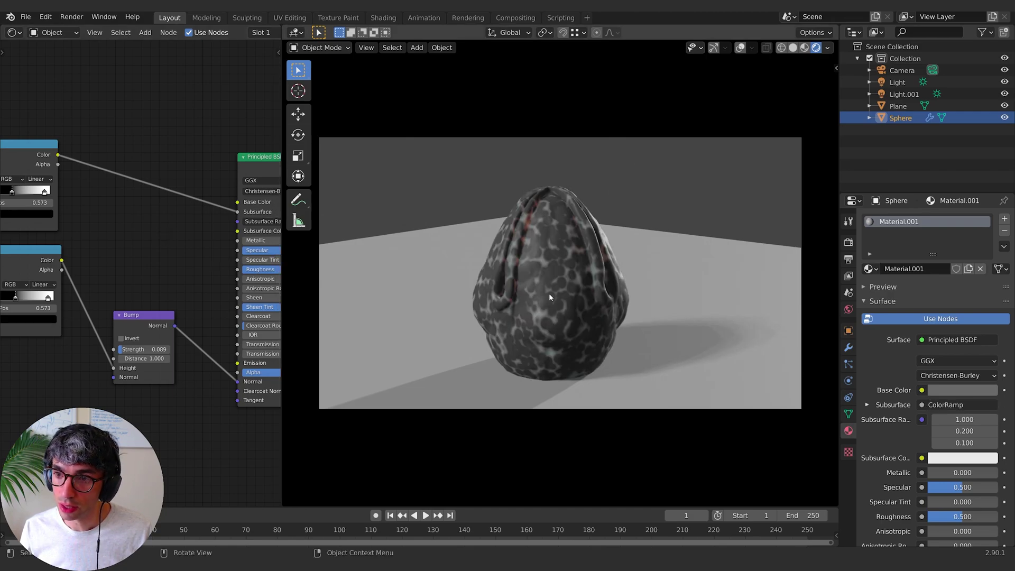
# - Darken the Principled BSDF's Subsurface Color from white to a mid grey similar to the base color
pyautogui.moveTo(217, 160); pyautogui.dragTo(108, 157, button='middle')
pyautogui.click(222, 218)
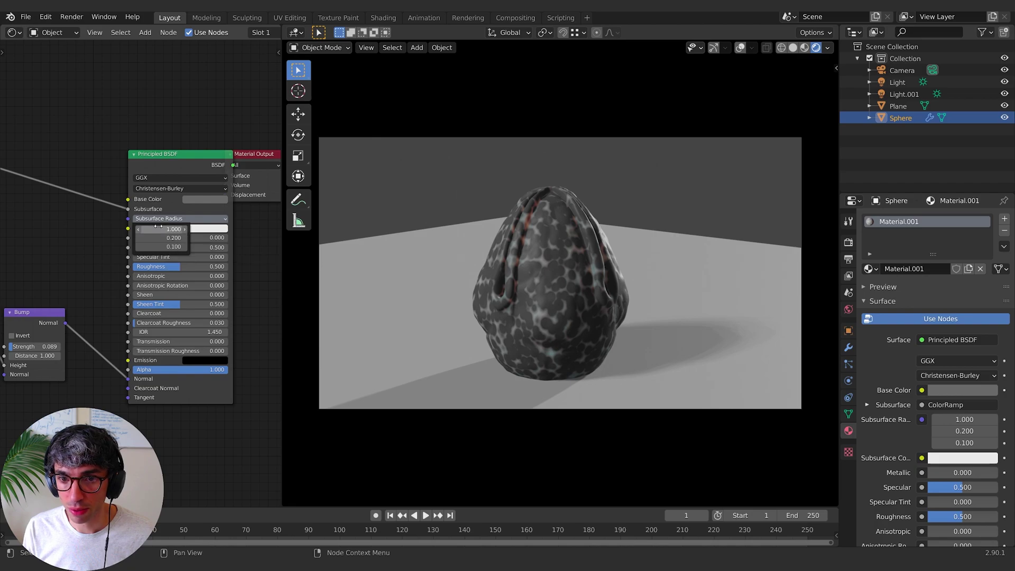
pyautogui.click(200, 228)
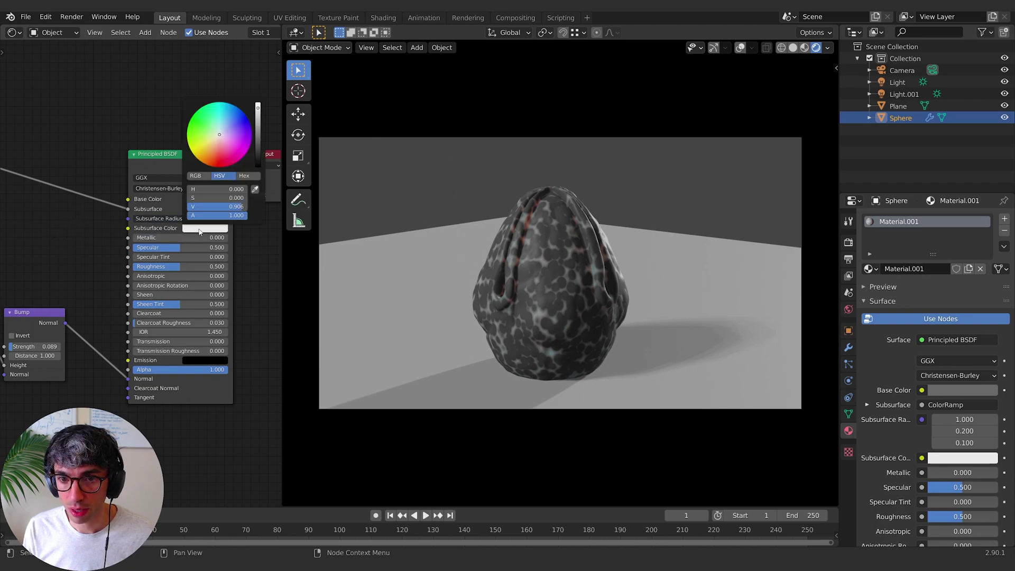
pyautogui.moveTo(258, 144); pyautogui.dragTo(259, 137)
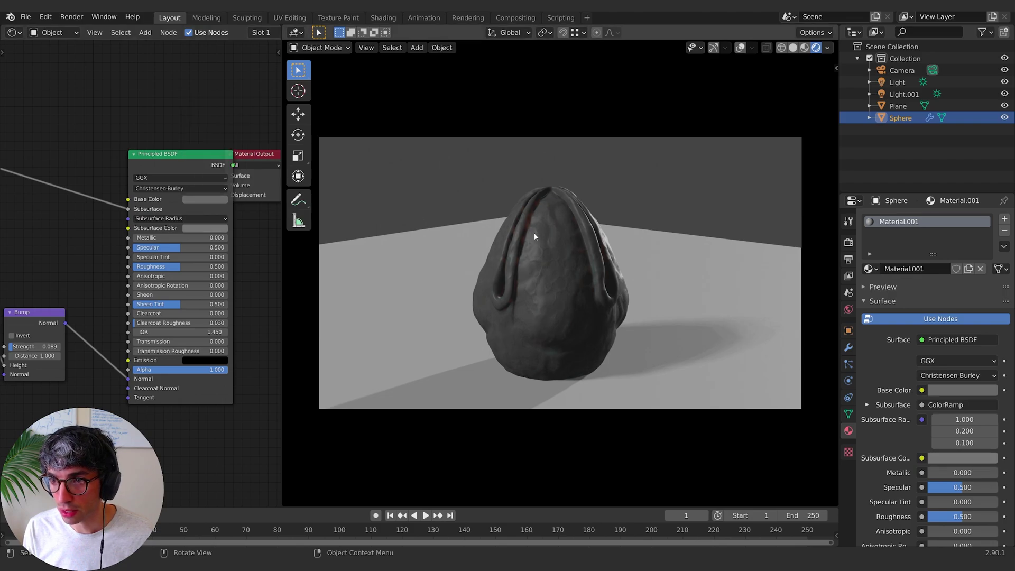
# - Set the first Subsurface Radius value of the Principled BSDF to 2
pyautogui.scroll(3, 532, 233)
pyautogui.scroll(2, 527, 235)
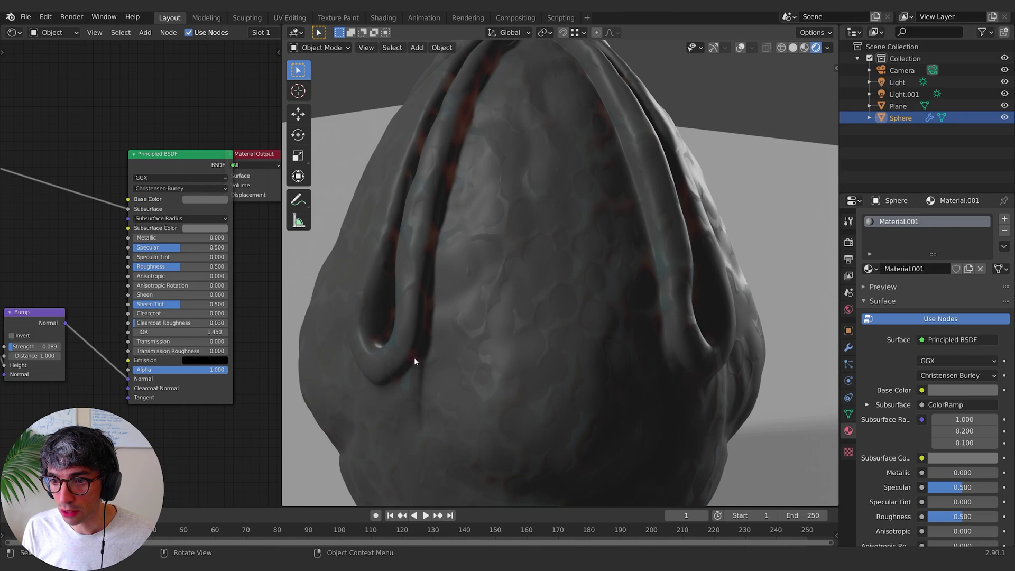
pyautogui.scroll(-2, 414, 357)
pyautogui.click(180, 218)
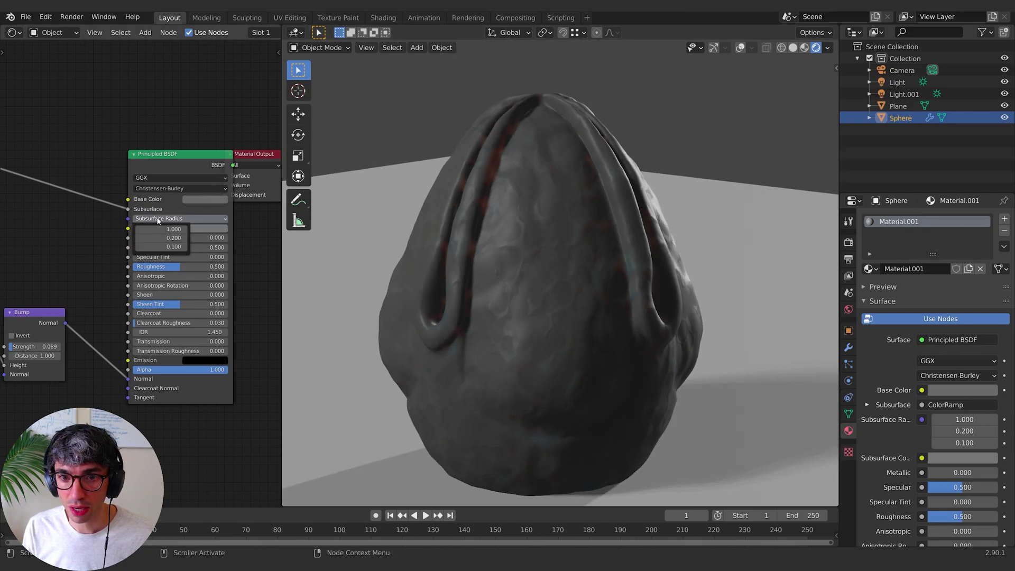
pyautogui.click(167, 230)
pyautogui.write('2')
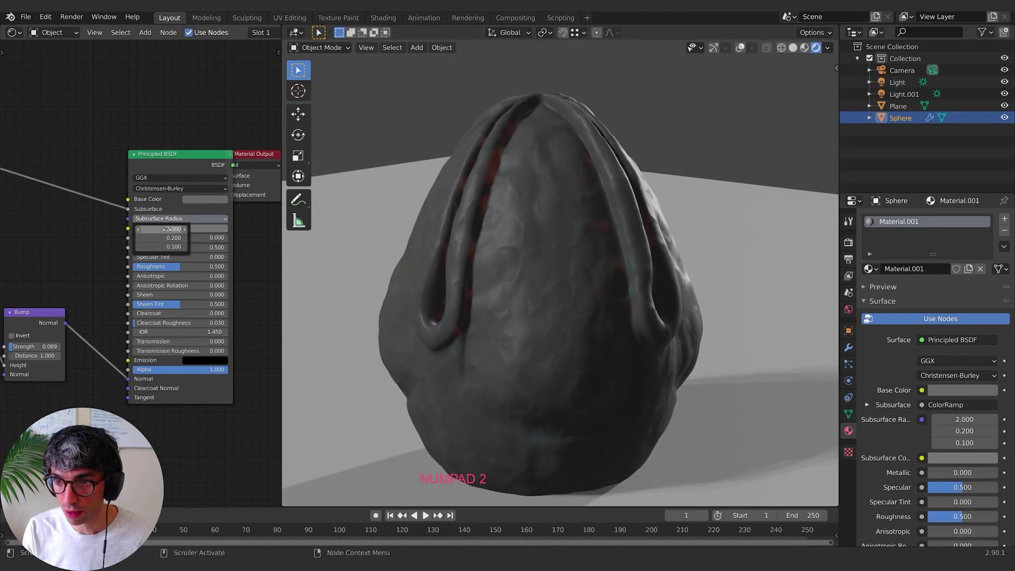
pyautogui.press('Return')
# - Increase the Principled BSDF's first Subsurface Radius value to 5
pyautogui.click(173, 219)
pyautogui.click(169, 230)
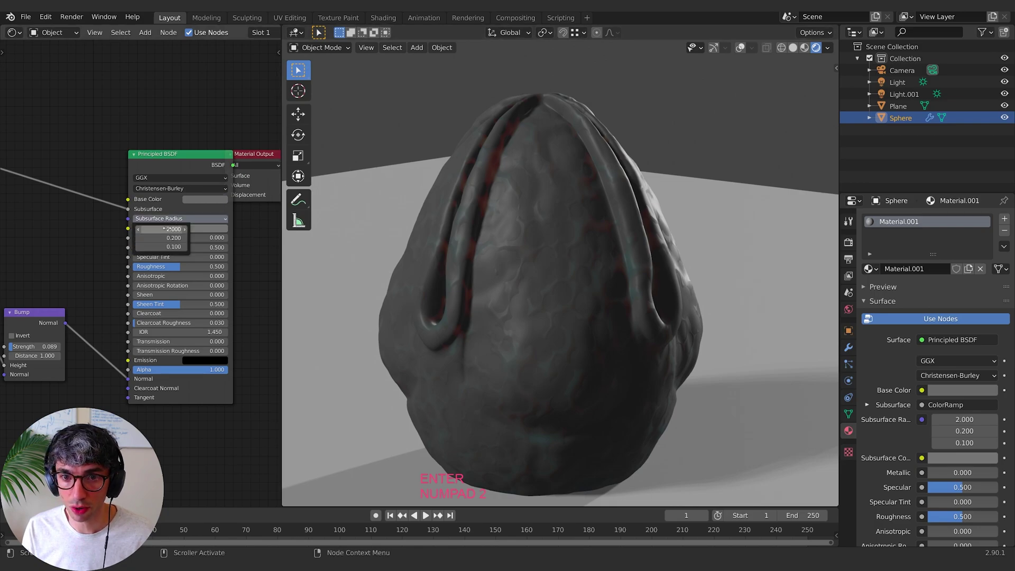
pyautogui.write('5')
pyautogui.press('Return')
# - Try a value of 1 for the second Subsurface Radius component of the Principled BSDF
pyautogui.scroll(-3, 520, 229)
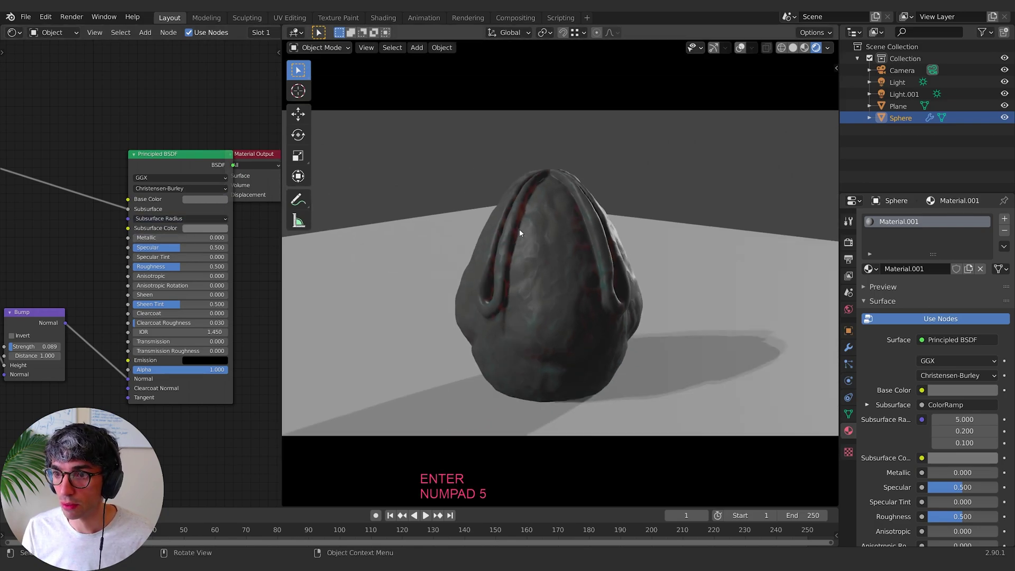
pyautogui.scroll(1, 570, 303)
pyautogui.scroll(1, 571, 303)
pyautogui.scroll(-1, 571, 303)
pyautogui.click(180, 219)
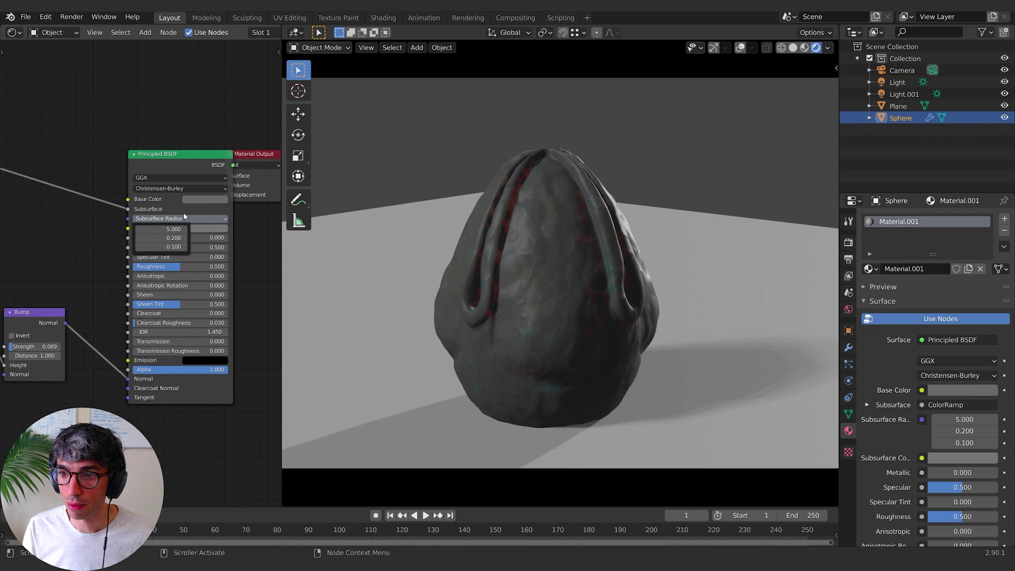
pyautogui.click(158, 237)
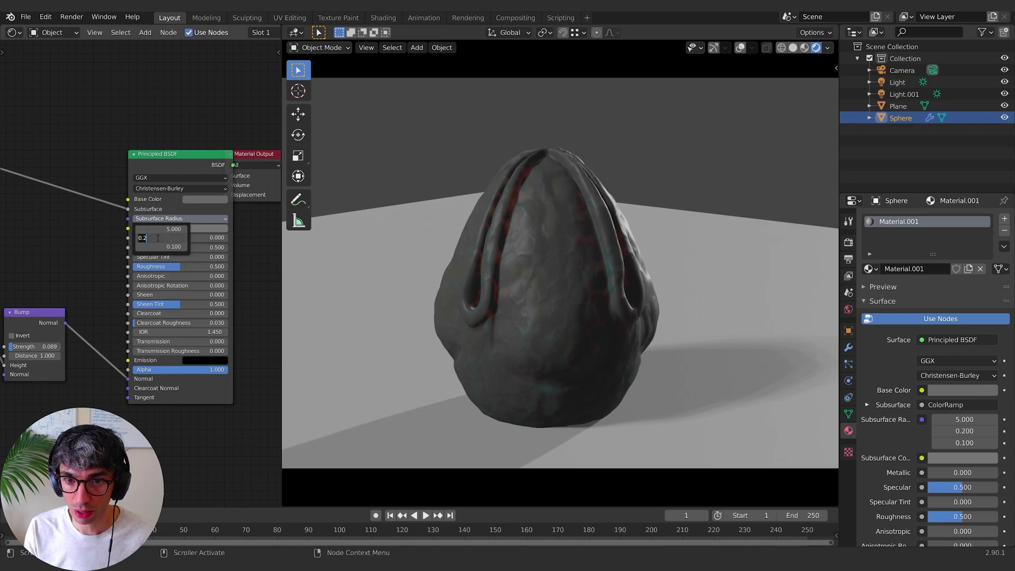
pyautogui.write('1')
pyautogui.press('Return')
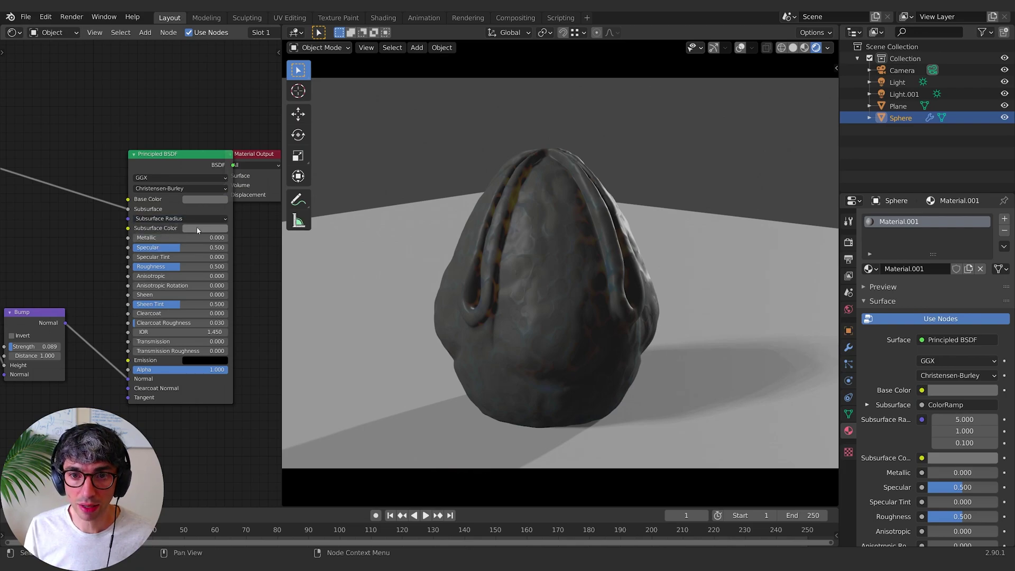
# - Try a point light around the egg, moving it about -1.91 m in X and 2.27 m in Y to test the subsurface glow
pyautogui.click(197, 230)
pyautogui.press('g')
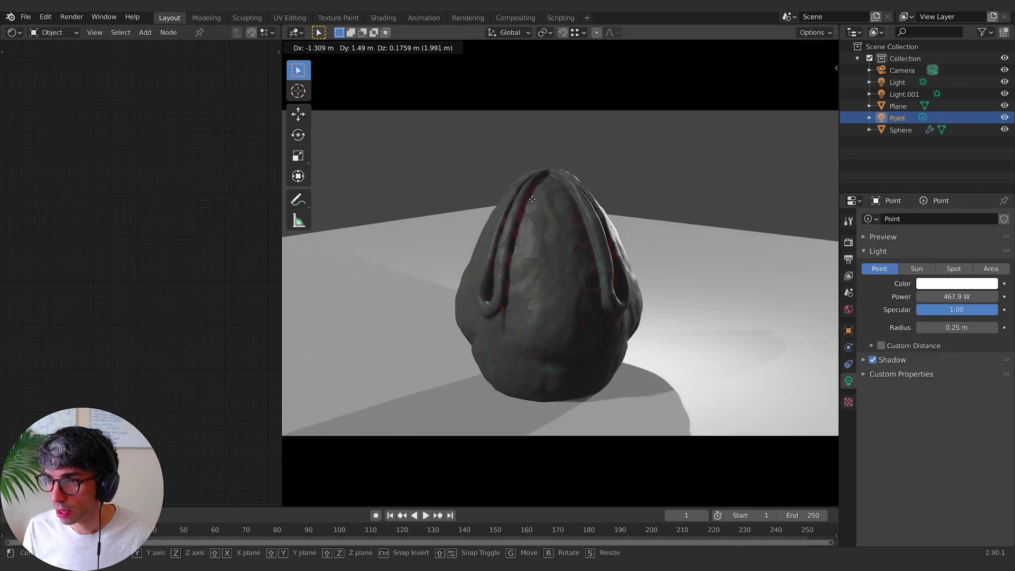
pyautogui.click(612, 227)
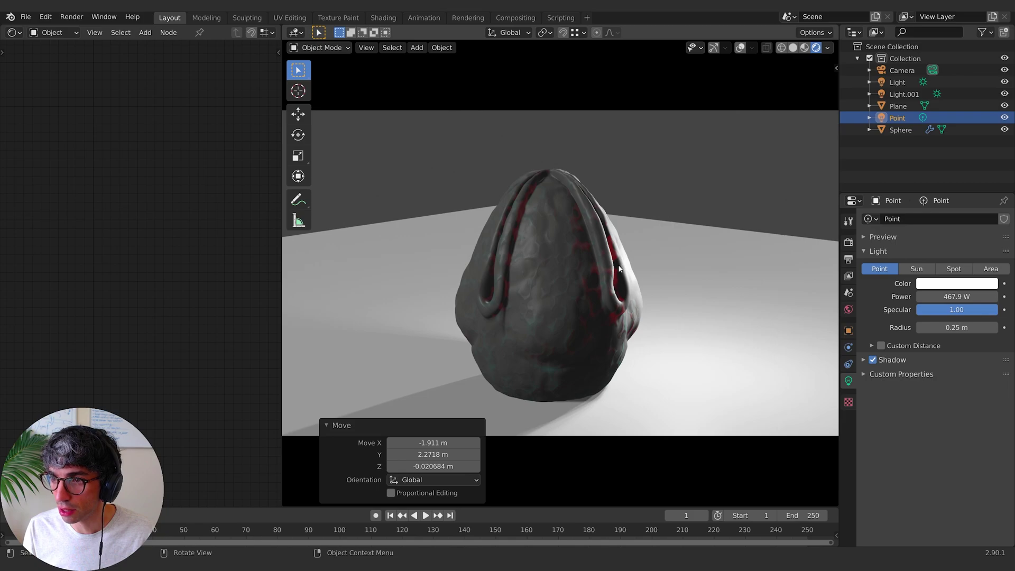
pyautogui.press('g')
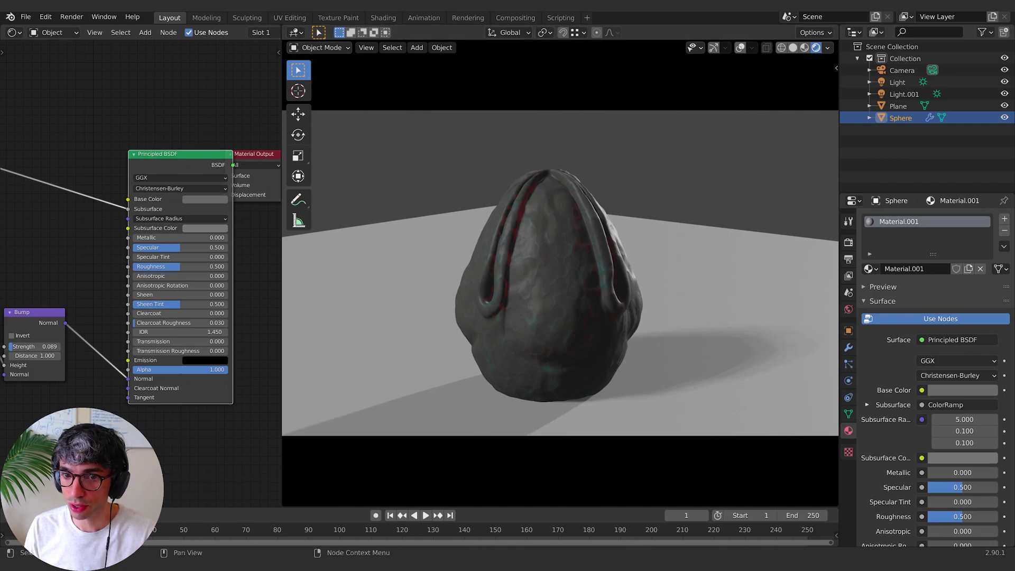
# - Add a Noise Texture node below the Voronoi Texture node
pyautogui.moveTo(10, 441); pyautogui.dragTo(168, 381, button='middle')
pyautogui.moveTo(143, 389); pyautogui.dragTo(170, 384, button='middle')
pyautogui.moveTo(140, 391); pyautogui.dragTo(175, 378, button='middle')
pyautogui.moveTo(138, 377); pyautogui.dragTo(172, 367, button='middle')
pyautogui.hotkey('shift', 'a')
pyautogui.click(139, 372)
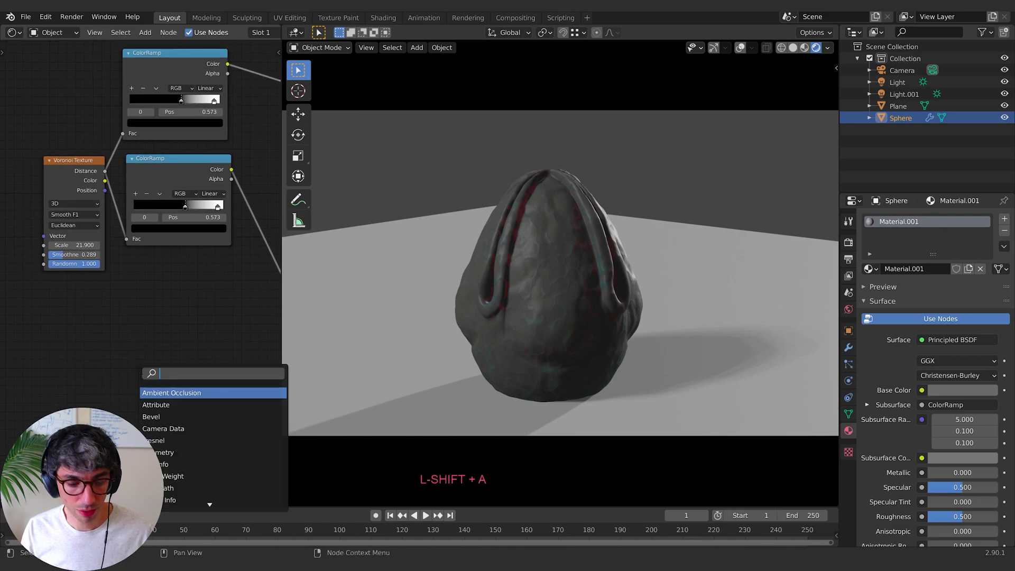
pyautogui.write('nois')
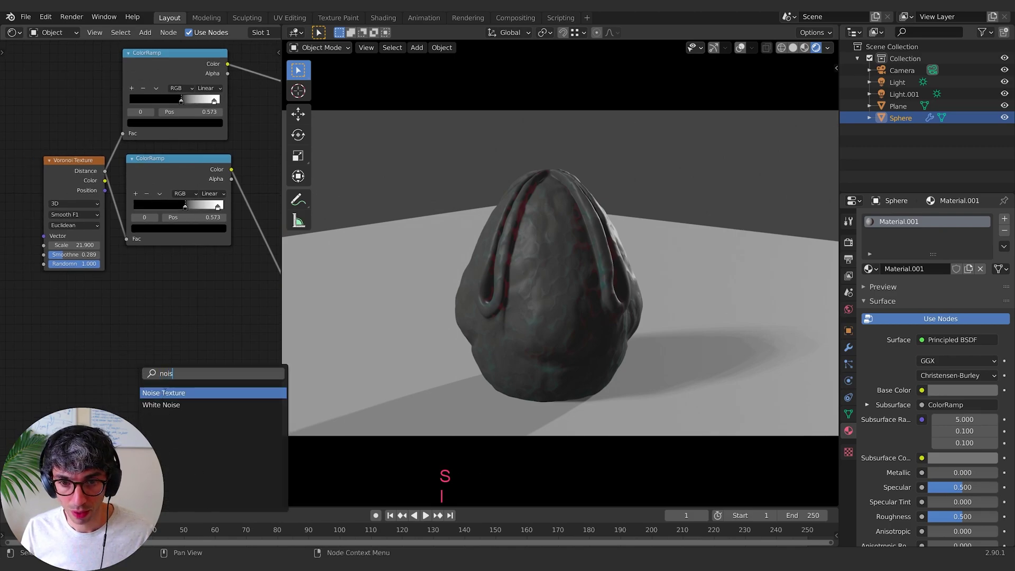
pyautogui.click(166, 393)
pyautogui.click(71, 328)
pyautogui.moveTo(71, 329); pyautogui.dragTo(93, 326, button='middle')
pyautogui.moveTo(80, 320); pyautogui.dragTo(102, 319)
pyautogui.moveTo(135, 320); pyautogui.dragTo(125, 318, button='middle')
# - Duplicate the lower ColorRamp next to the Noise Texture and link the noise's Fac output to the copy's Fac input
pyautogui.click(196, 149)
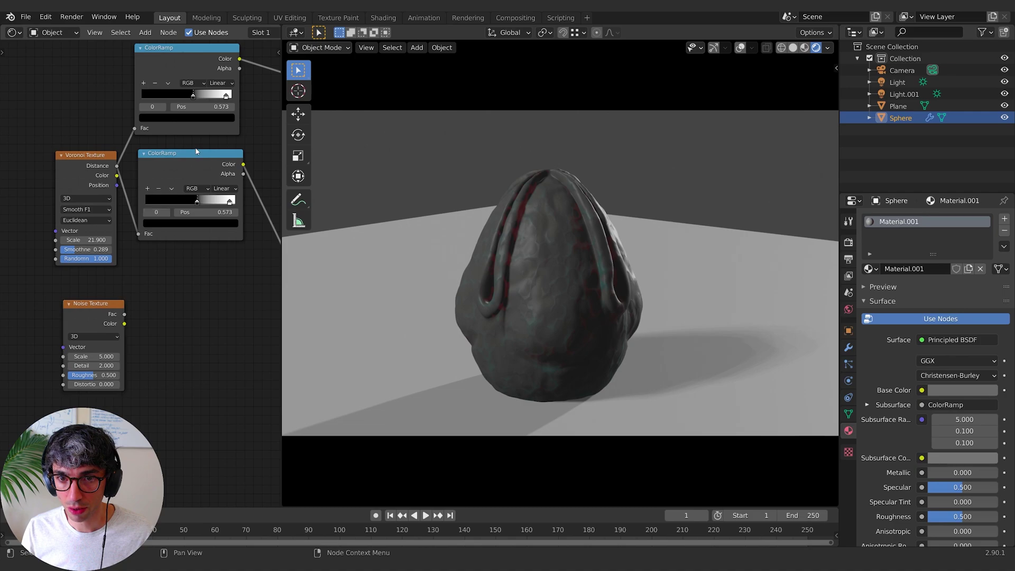
pyautogui.click(196, 151)
pyautogui.hotkey('shift', 'd')
pyautogui.click(225, 297)
pyautogui.moveTo(124, 315); pyautogui.dragTo(169, 382)
# - Insert a MixRGB node between the Voronoi's lower ColorRamp and the Bump's Height, and link the noise ColorRamp's Color to Color2
pyautogui.moveTo(271, 309); pyautogui.dragTo(211, 302, button='middle')
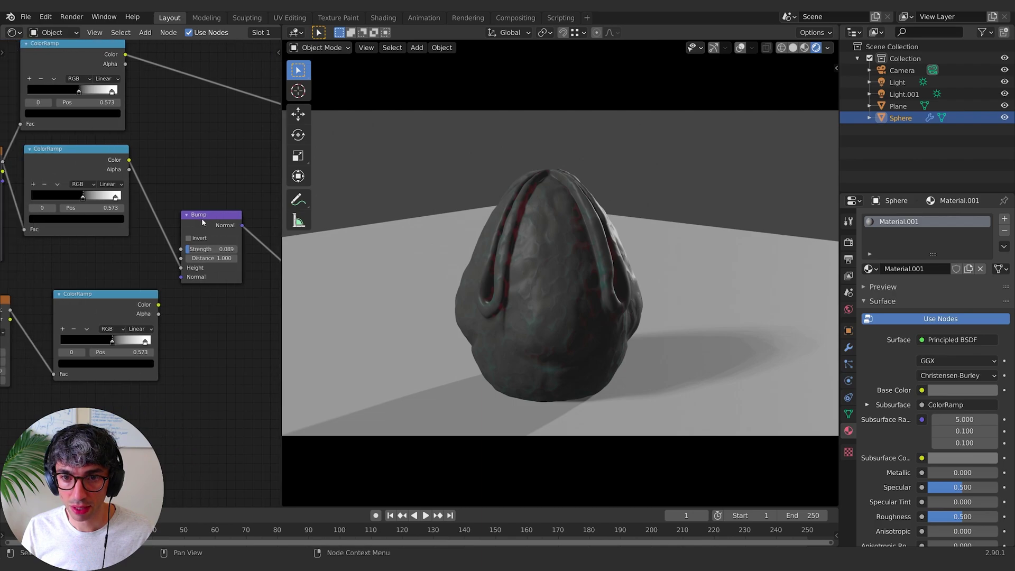
pyautogui.hotkey('shift', 'a')
pyautogui.click(227, 305)
pyautogui.write('mix')
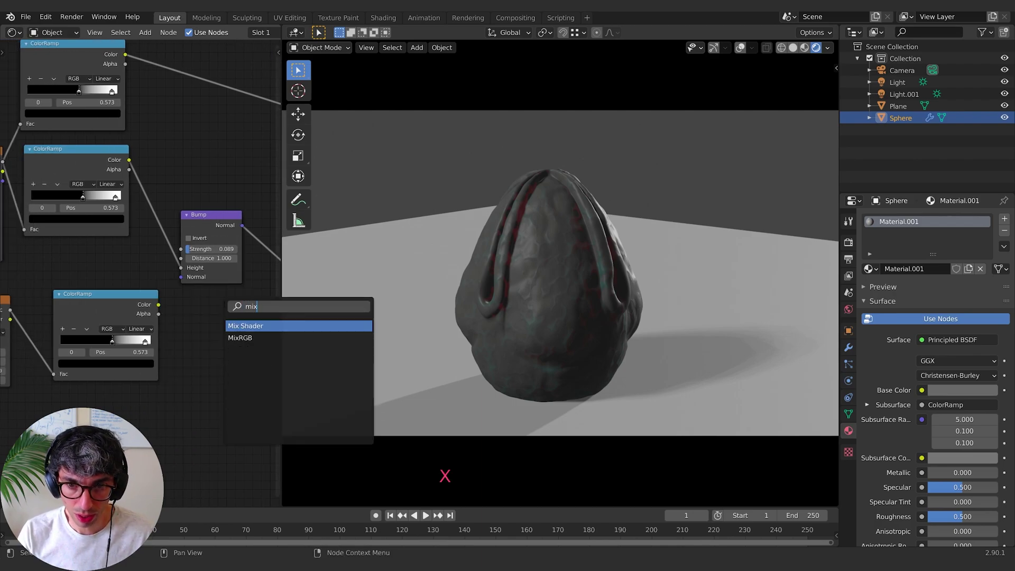
pyautogui.press('Down')
pyautogui.press('Return')
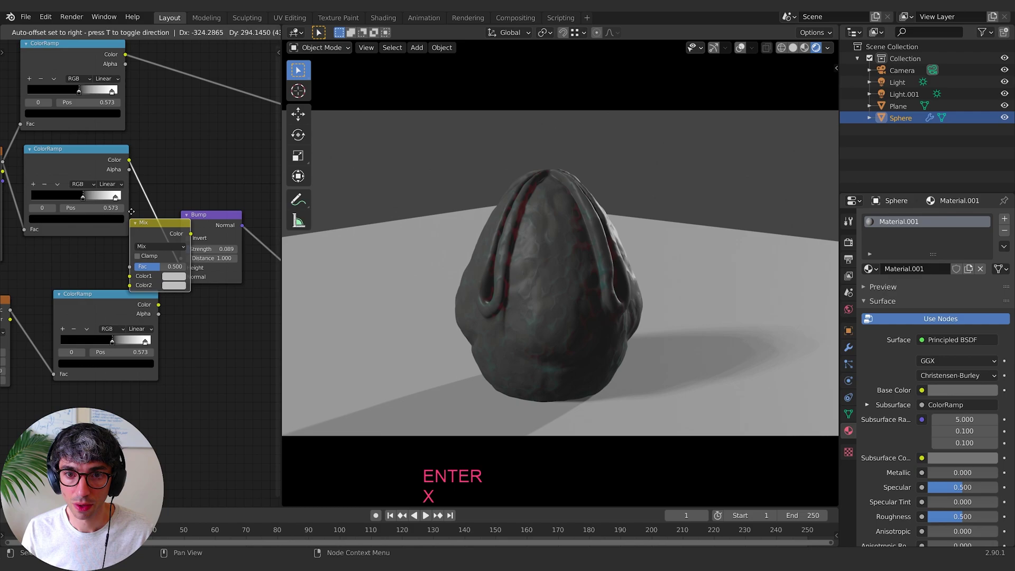
pyautogui.click(164, 210)
pyautogui.moveTo(159, 305); pyautogui.dragTo(165, 275)
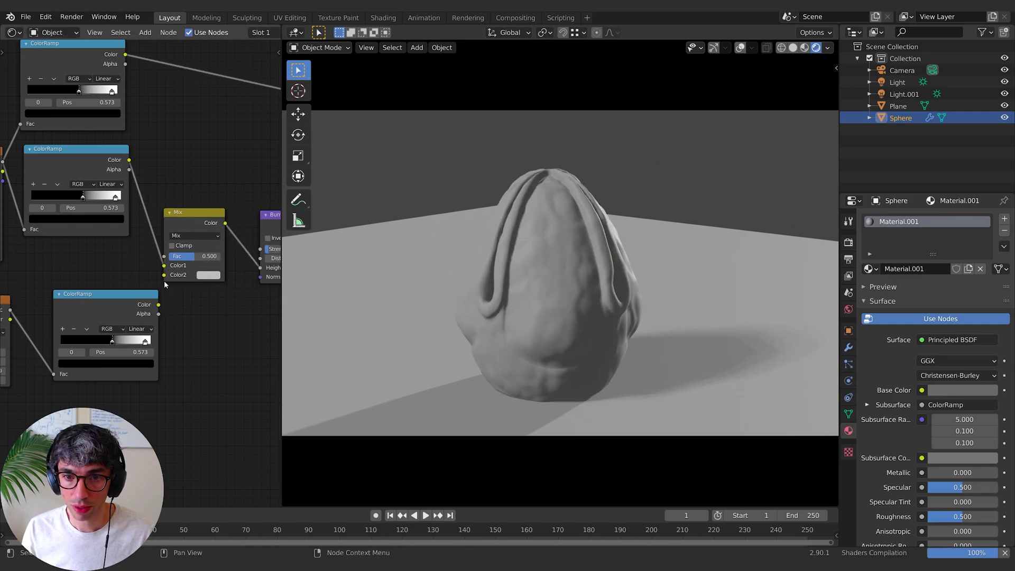
# - Try Multiply as the mix node's blending mode and switch it to Add, with a factor of 1
pyautogui.click(192, 236)
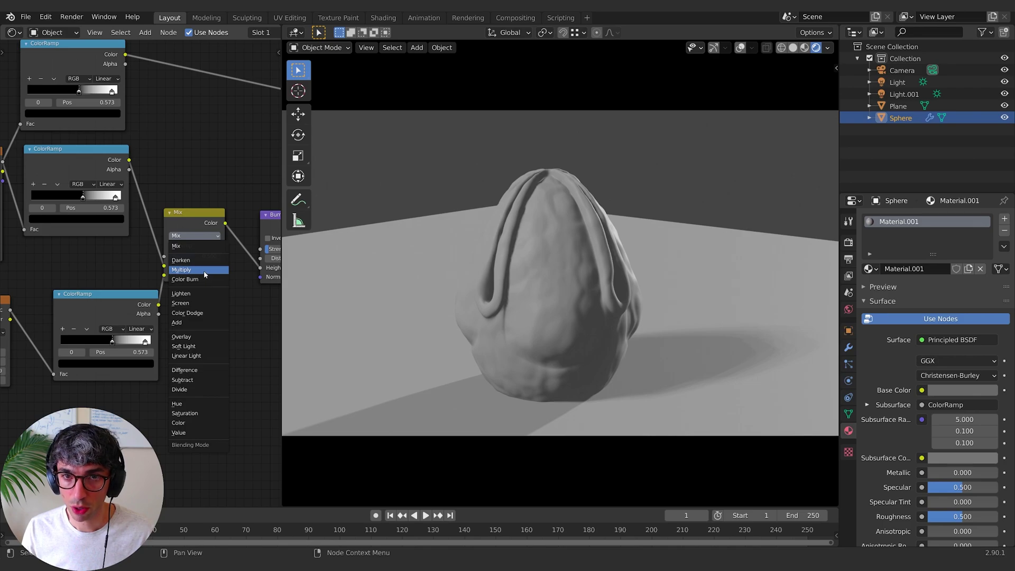
pyautogui.click(204, 270)
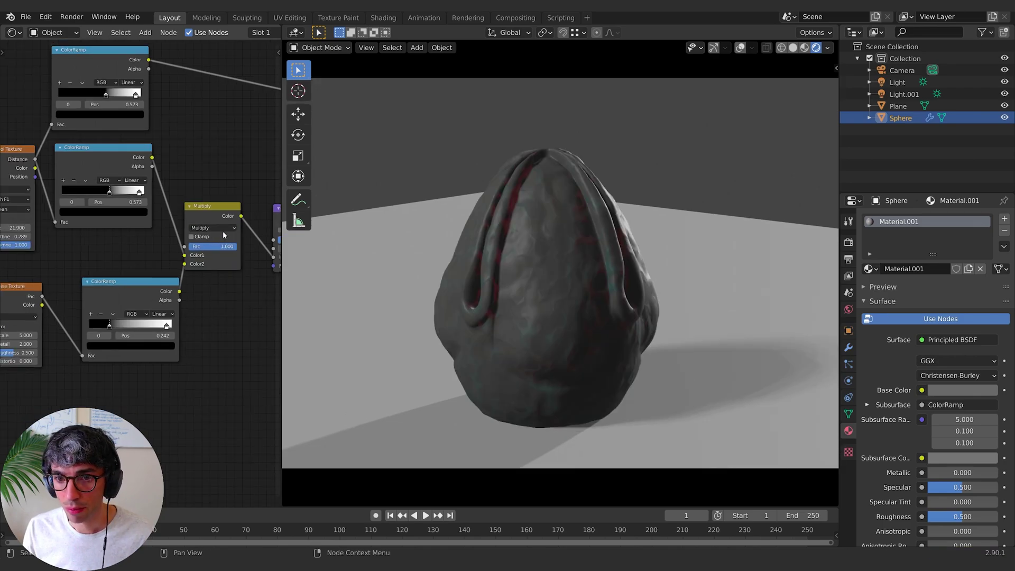
pyautogui.click(223, 231)
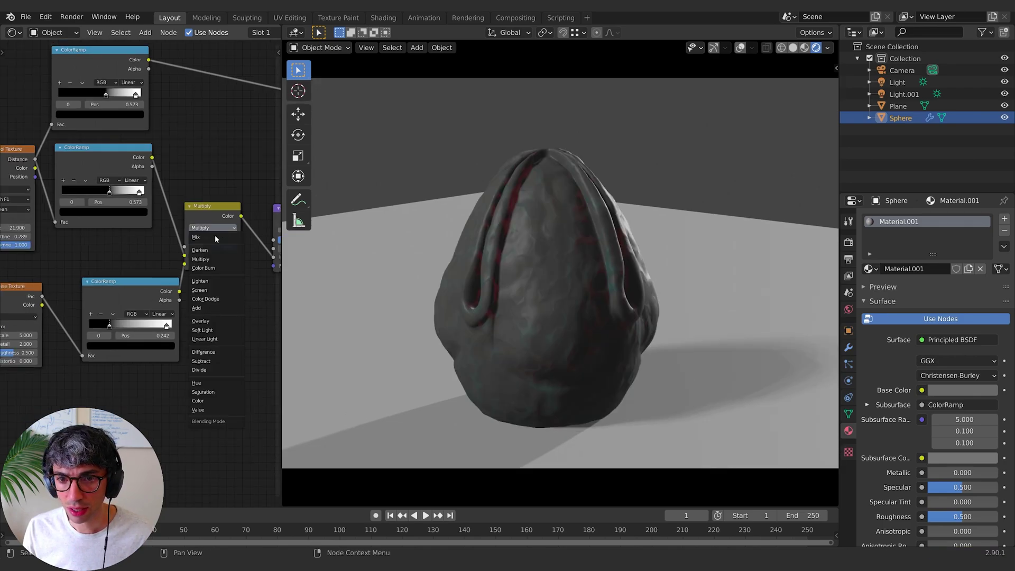
pyautogui.click(207, 314)
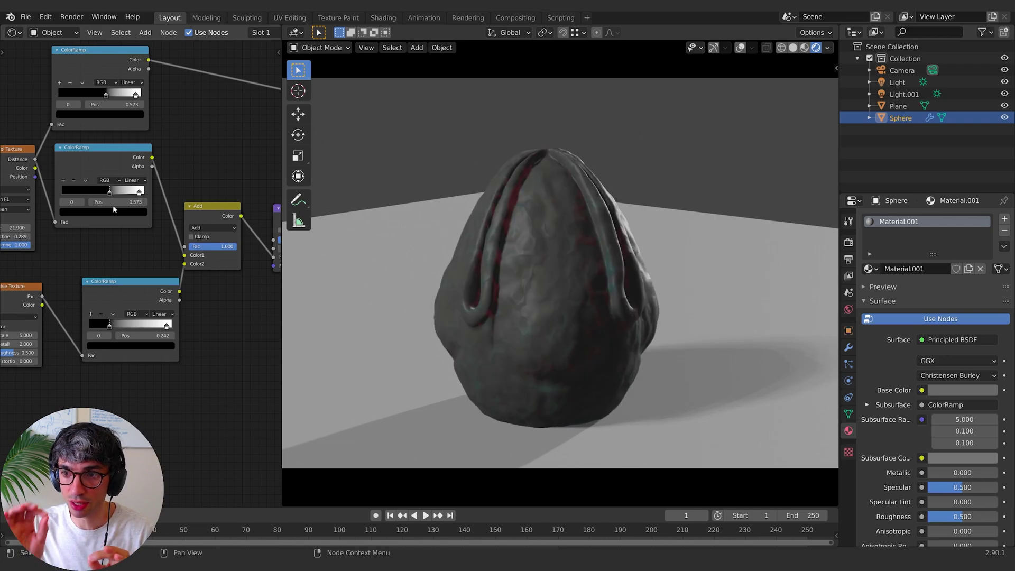
# - Move the noise ColorRamp's white stop to 0.912 and raise the Noise Texture's scale to about 41.4
pyautogui.moveTo(190, 315); pyautogui.dragTo(203, 307, button='middle')
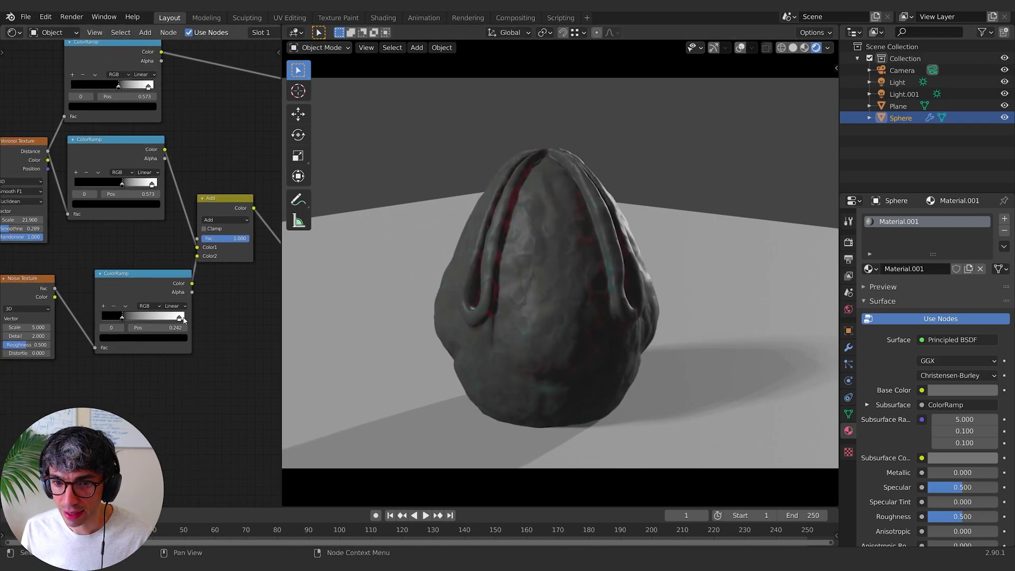
pyautogui.moveTo(176, 318)
pyautogui.mouseDown()
pyautogui.moveTo(131, 321)
pyautogui.moveTo(172, 320)
pyautogui.mouseUp()
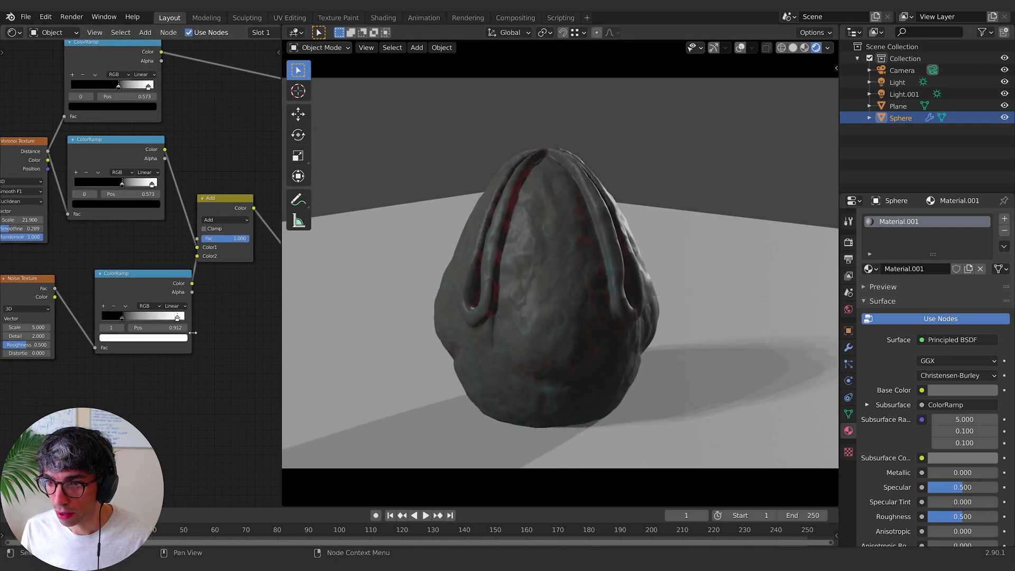
pyautogui.moveTo(172, 320); pyautogui.dragTo(263, 297, button='middle')
pyautogui.moveTo(114, 304); pyautogui.dragTo(164, 304)
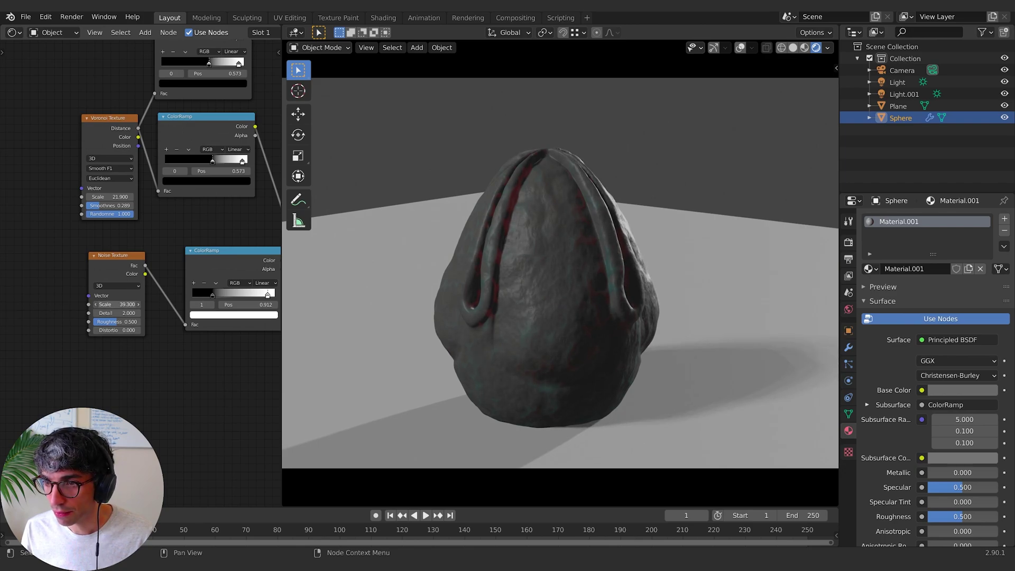
# - Tune the noise ColorRamp's contrast by moving its black stop to 0.424 and its white stop close to the end
pyautogui.moveTo(182, 349); pyautogui.dragTo(99, 350, button='middle')
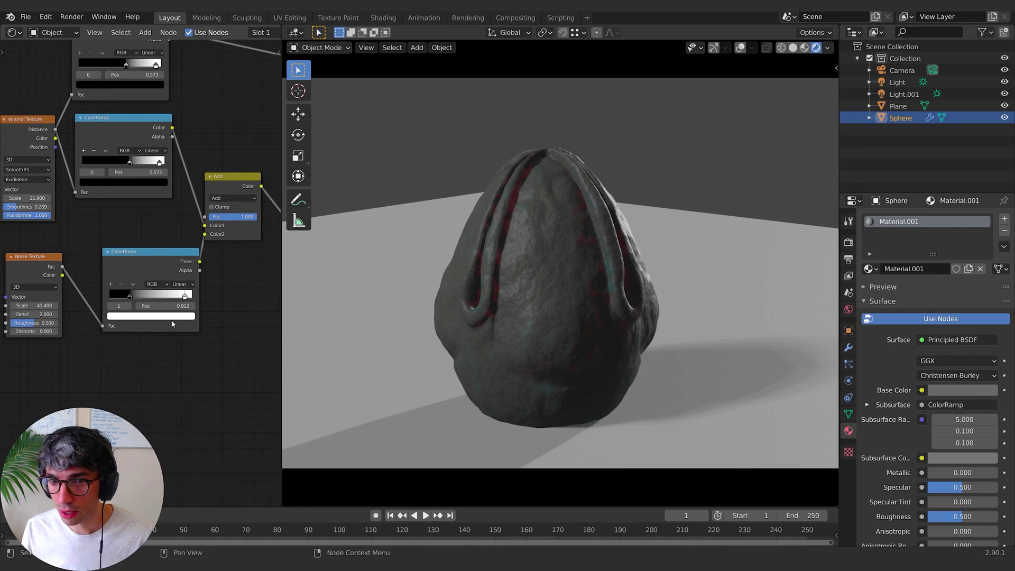
pyautogui.moveTo(185, 297); pyautogui.dragTo(147, 300)
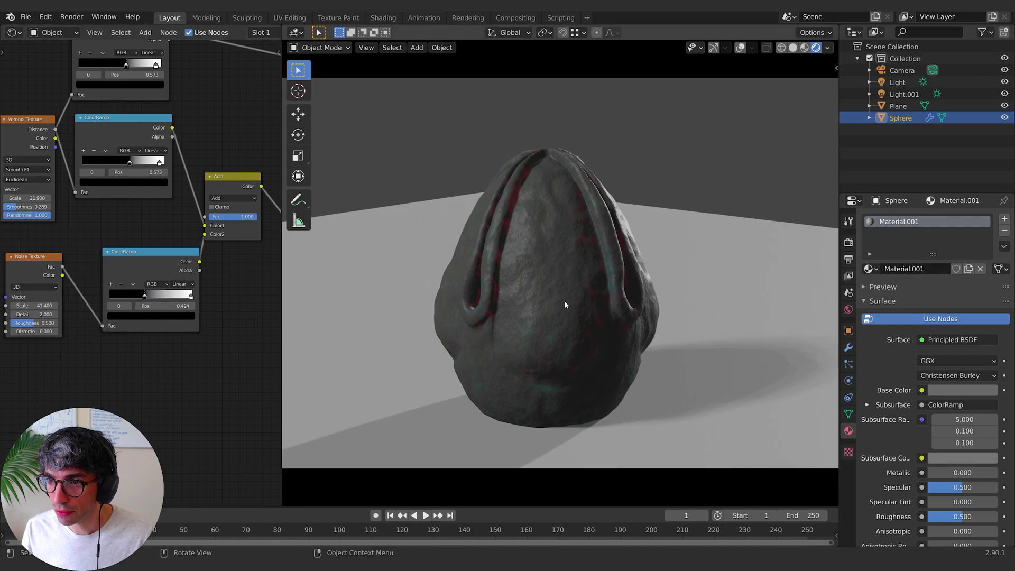
pyautogui.moveTo(233, 296); pyautogui.dragTo(192, 293, button='middle')
pyautogui.moveTo(23, 414); pyautogui.dragTo(38, 398, button='middle')
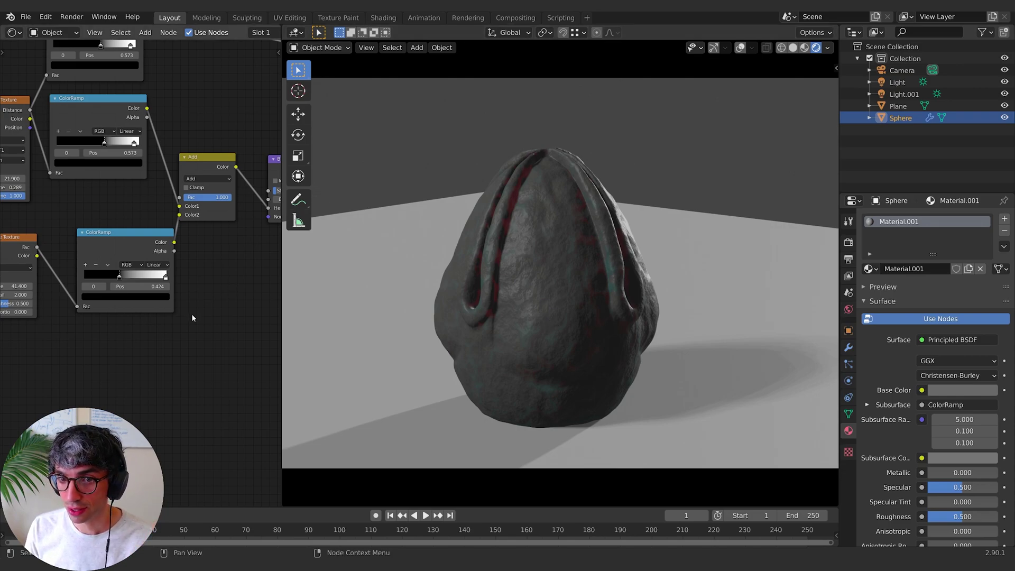
# - Brighten the black stop of the noise texture's ColorRamp to near white to reduce the noise contrast
pyautogui.moveTo(128, 316); pyautogui.dragTo(172, 311, button='middle')
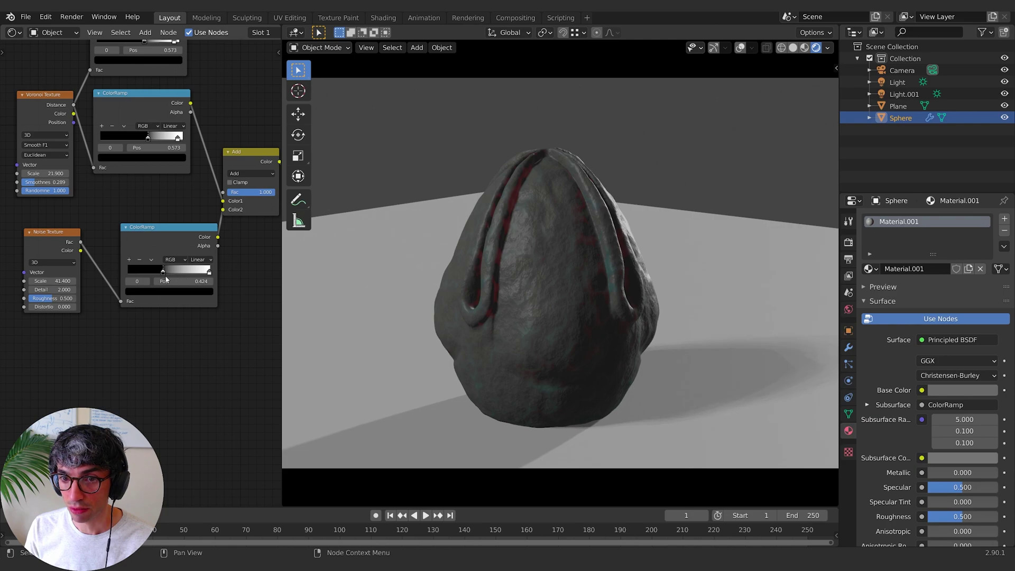
pyautogui.click(176, 292)
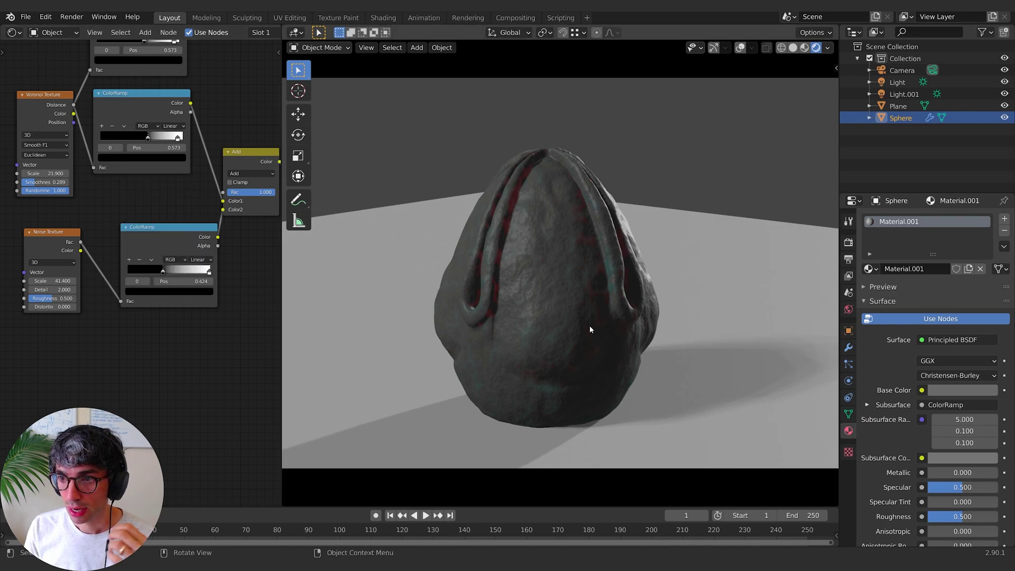
pyautogui.click(199, 292)
pyautogui.moveTo(197, 231); pyautogui.dragTo(196, 179)
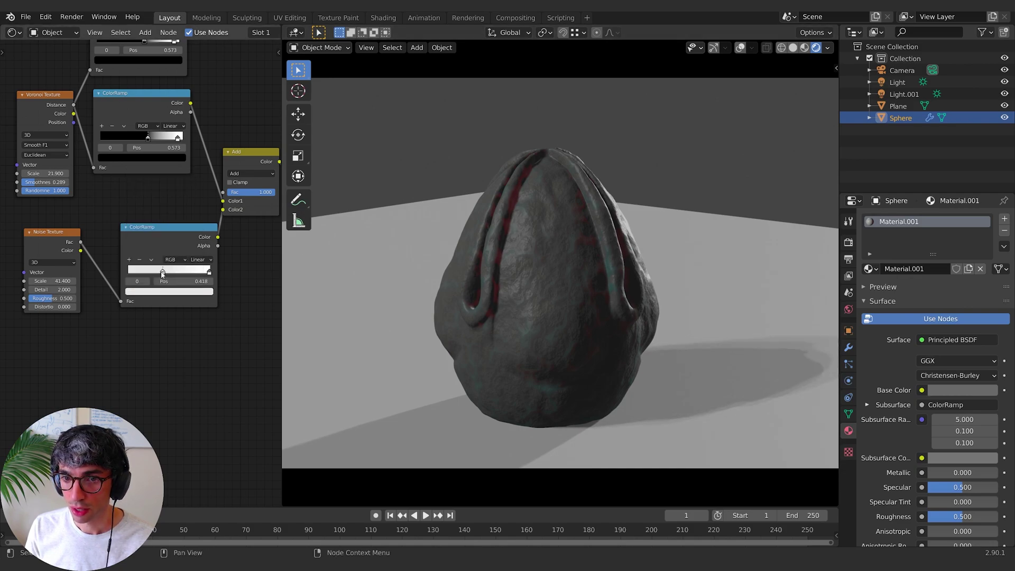
pyautogui.click(171, 292)
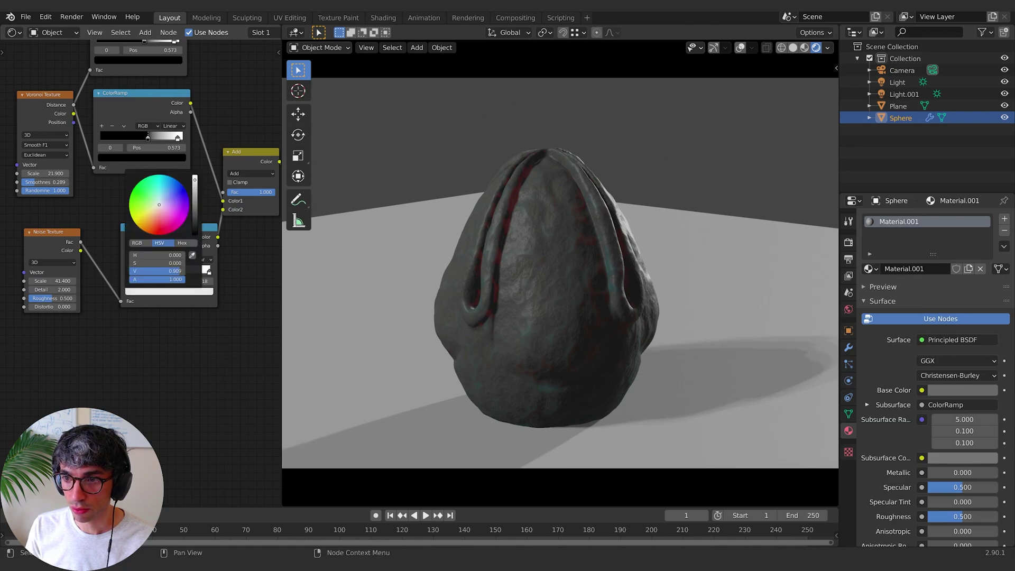
pyautogui.moveTo(194, 196); pyautogui.dragTo(196, 184)
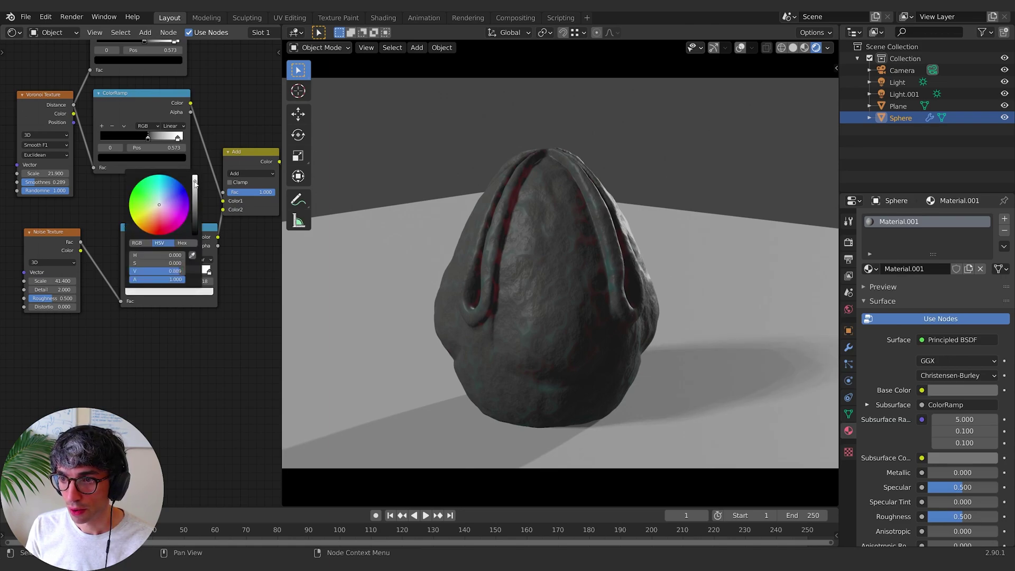
# - Add a point light inside the egg, lower it about 0.78 m along Z, and set its power to 1000 W
pyautogui.hotkey('shift', 'a')
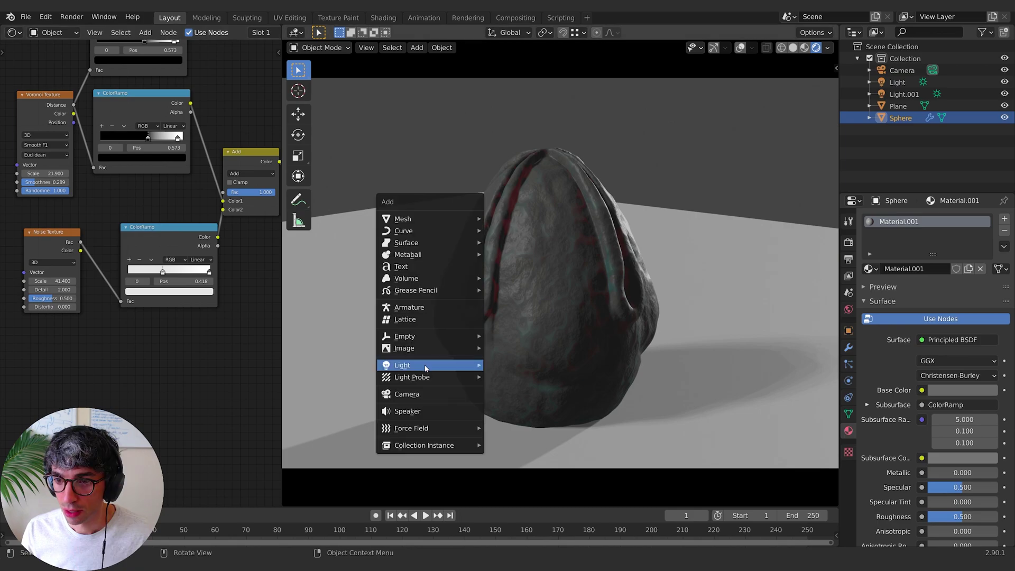
pyautogui.moveTo(426, 366)
pyautogui.click(494, 366)
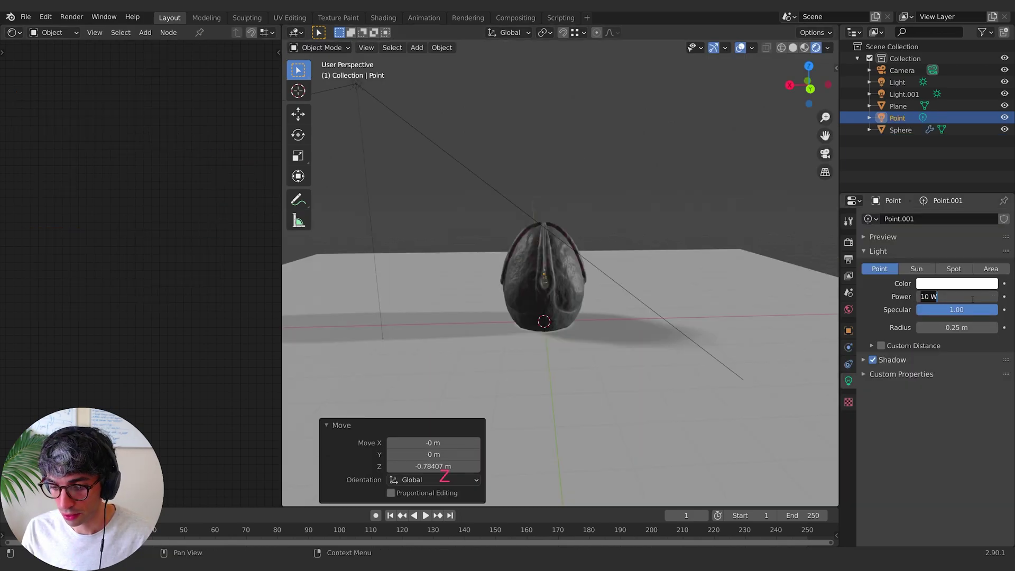
pyautogui.write('00')
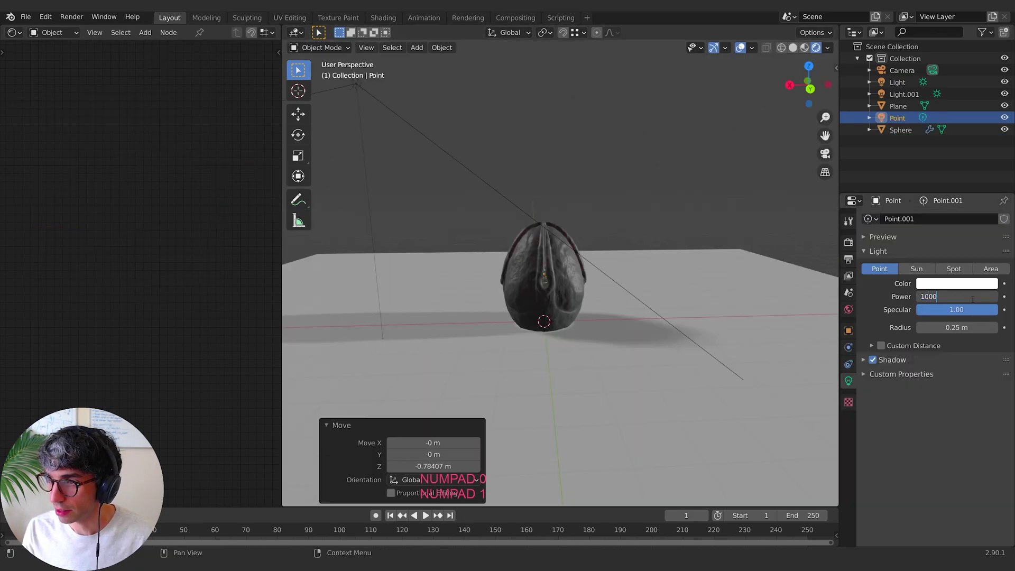
pyautogui.press('Return')
pyautogui.press('KP_0')
# - Give the point light a light green colour and enable Bloom in the Eevee render settings
pyautogui.click(957, 283)
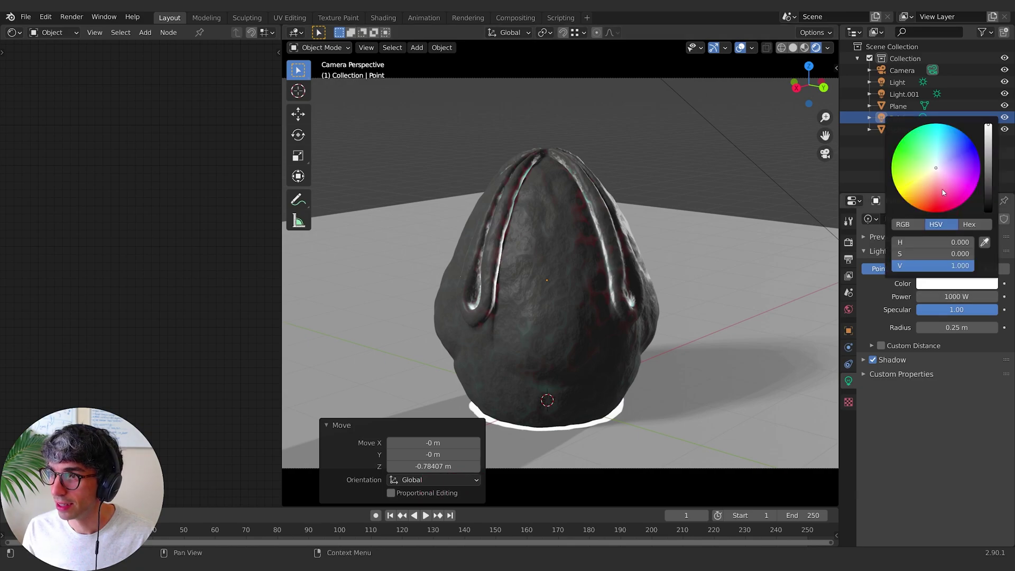
pyautogui.click(933, 209)
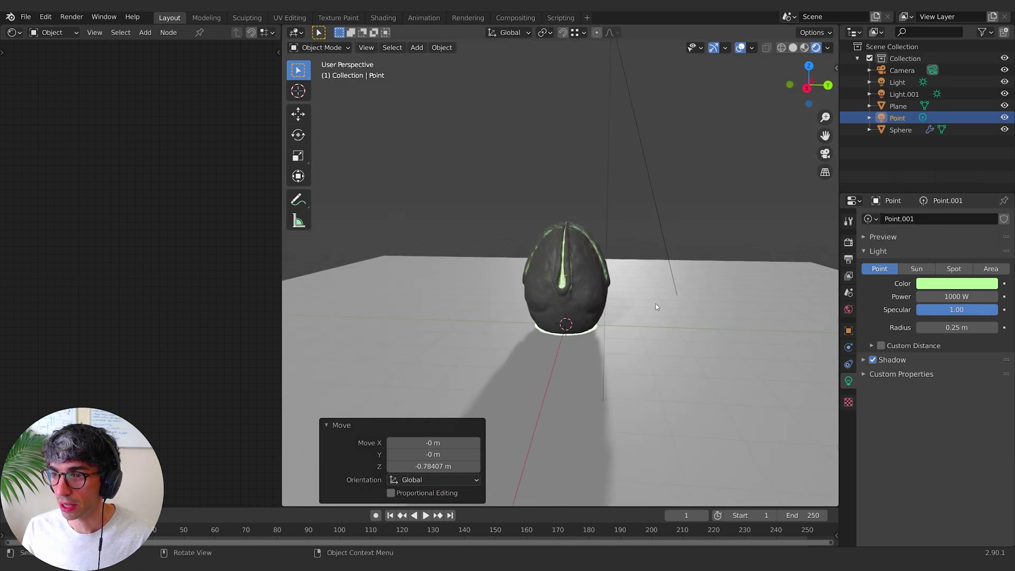
pyautogui.scroll(4, 656, 303)
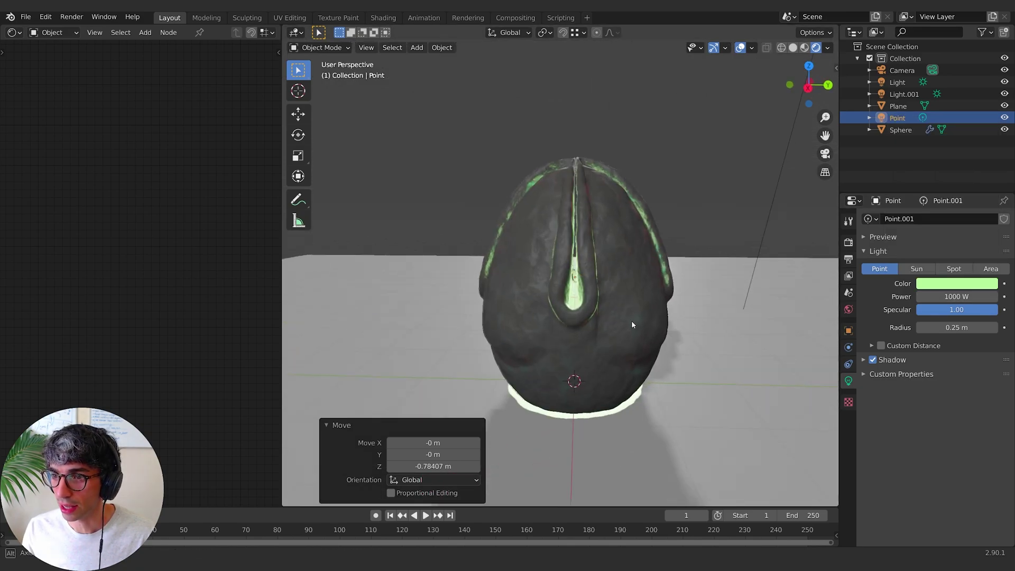
pyautogui.click(849, 242)
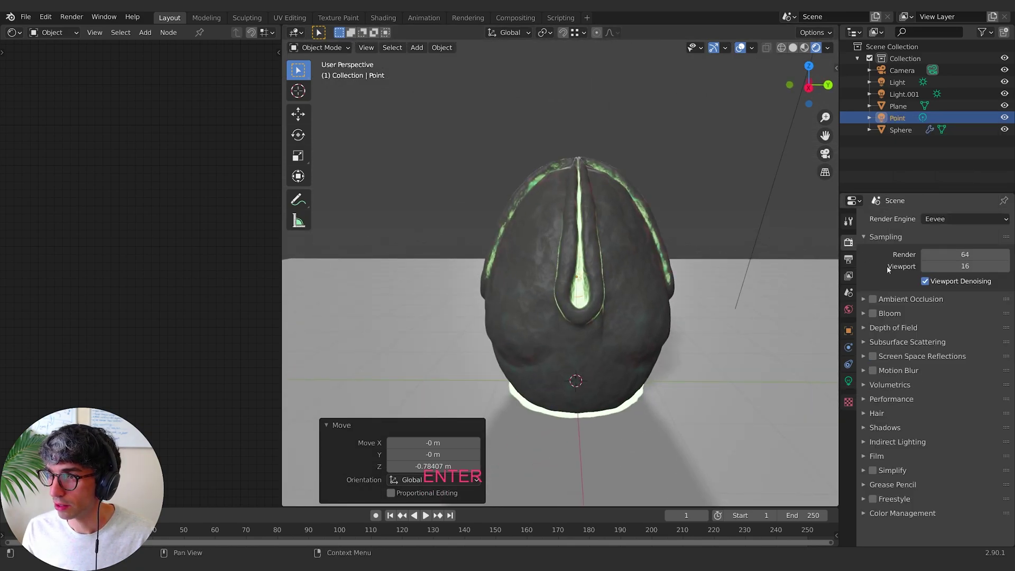
pyautogui.click(873, 314)
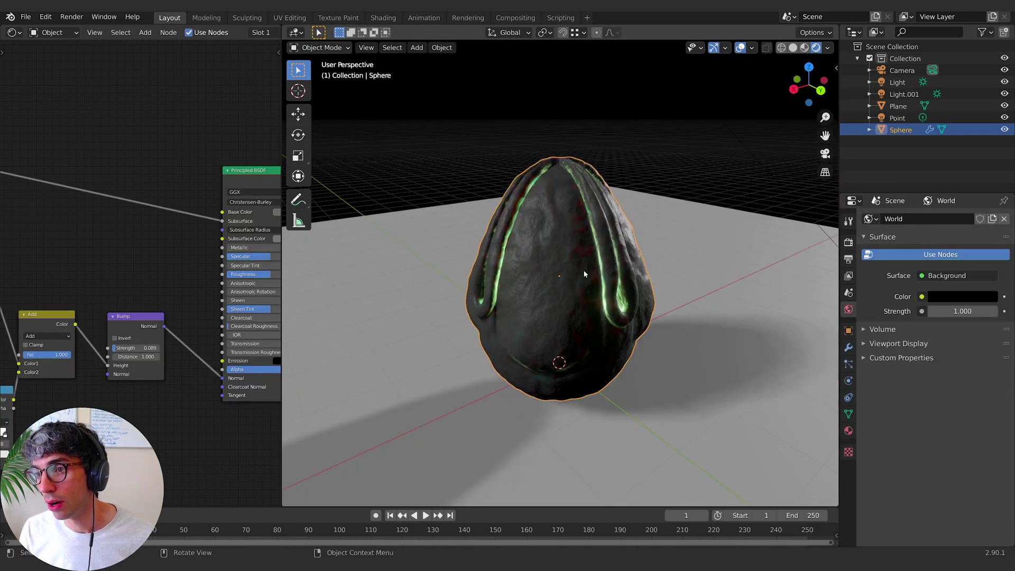
# - Hide the point light in the viewport and set the world background colour to dark grey
pyautogui.moveTo(608, 317); pyautogui.dragTo(595, 264, button='middle')
pyautogui.click(919, 119)
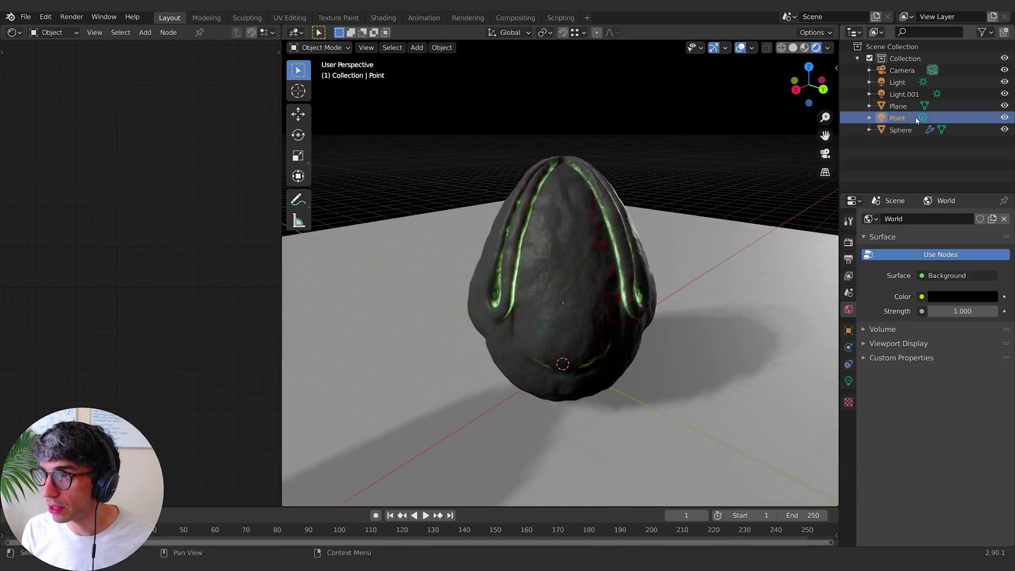
pyautogui.click(1005, 118)
pyautogui.moveTo(574, 202); pyautogui.dragTo(650, 222, button='middle')
pyautogui.click(959, 296)
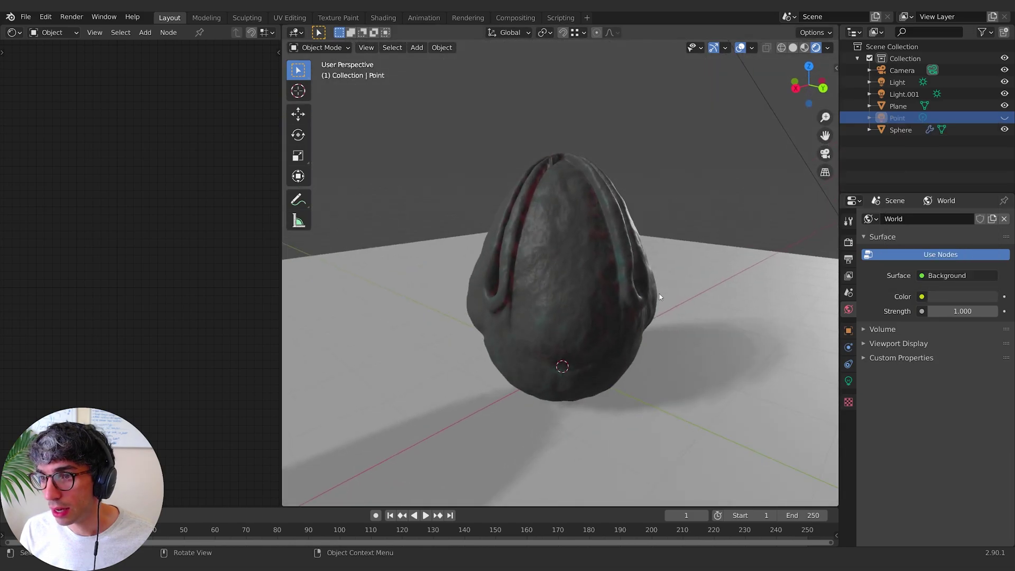
# - Select the egg and lower the Roughness of its Principled BSDF for a glossier surface
pyautogui.click(576, 307)
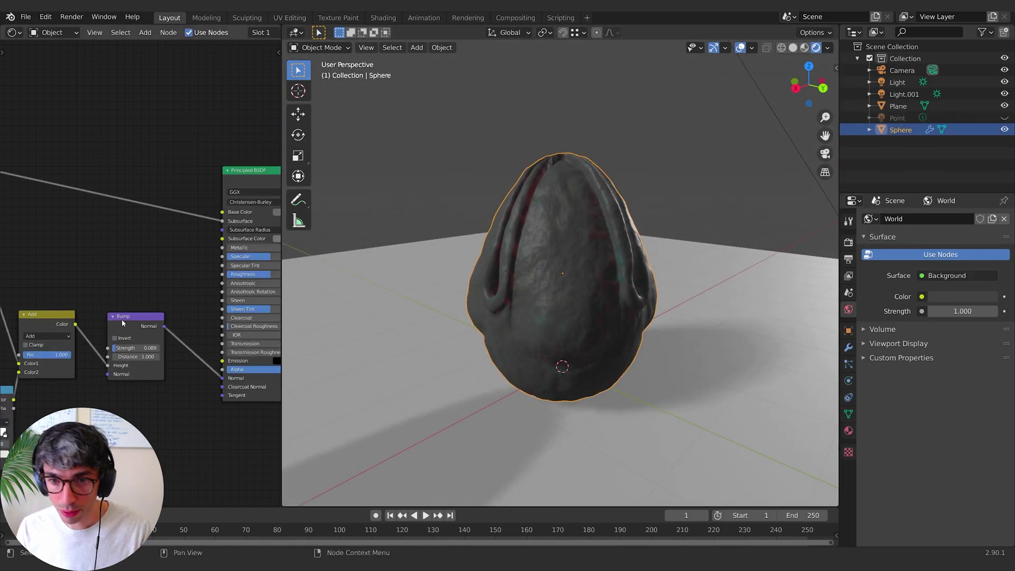
pyautogui.moveTo(158, 316); pyautogui.dragTo(63, 289, button='middle')
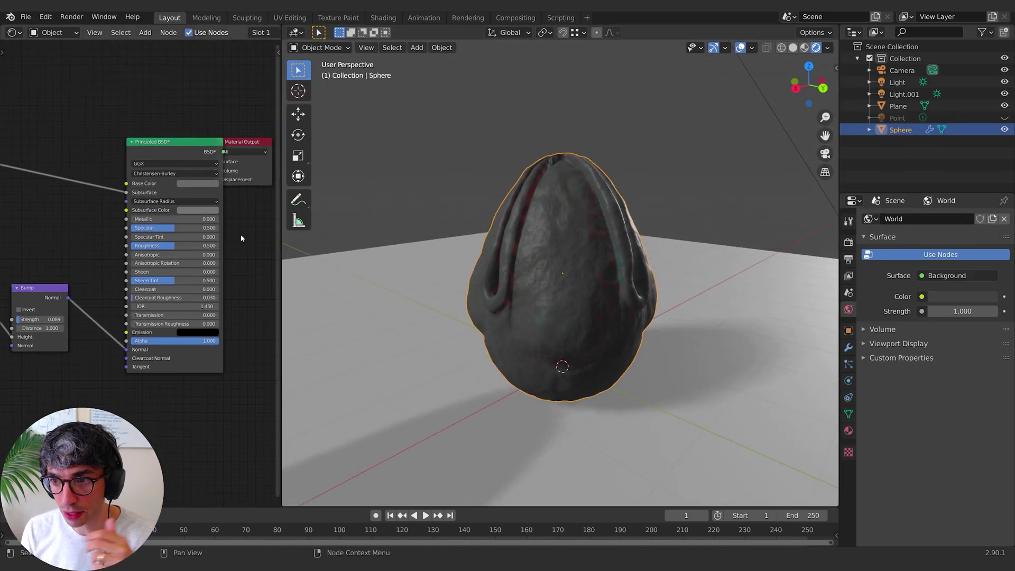
pyautogui.moveTo(250, 236); pyautogui.dragTo(248, 242, button='middle')
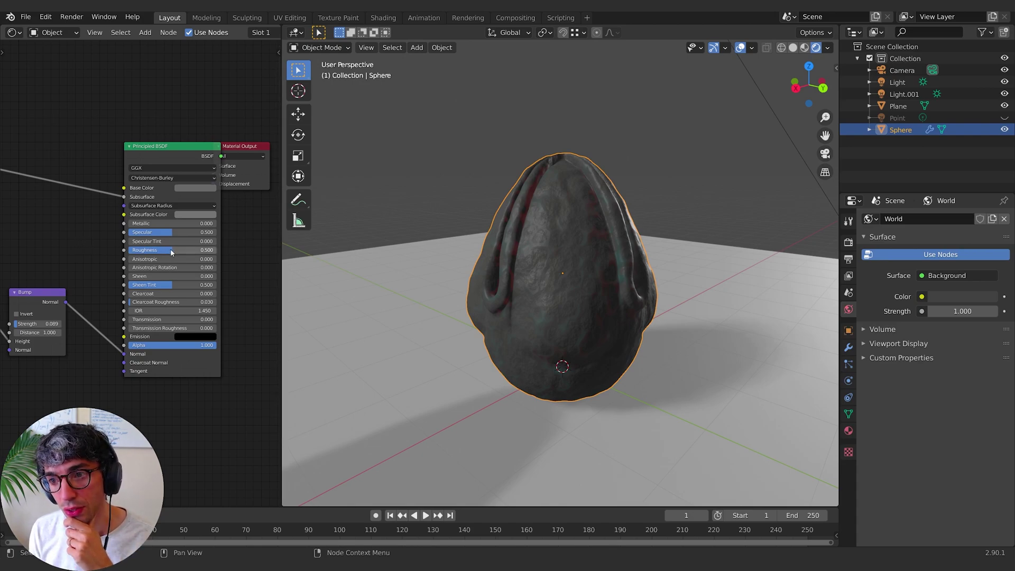
pyautogui.moveTo(172, 250); pyautogui.dragTo(156, 250)
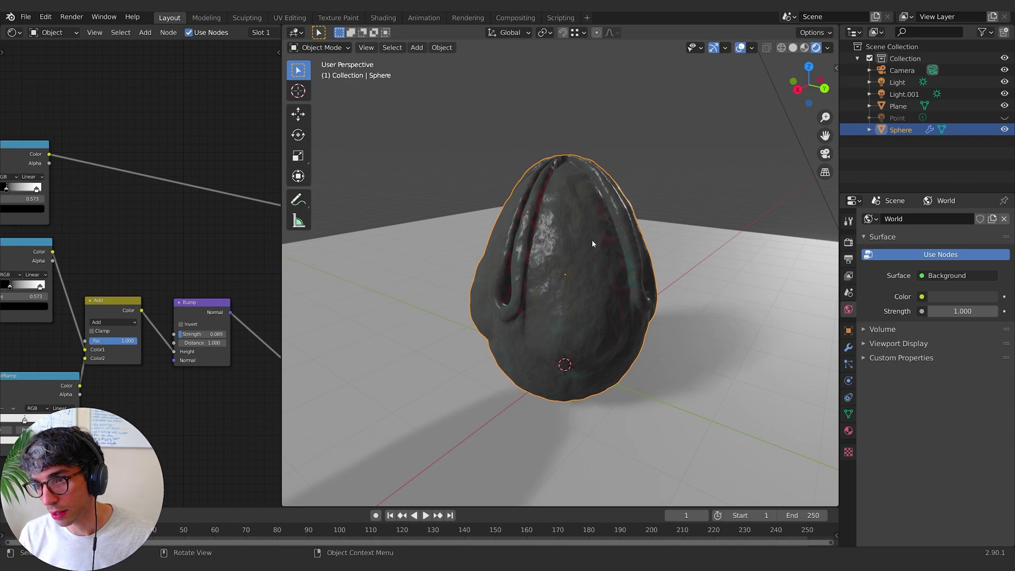
# - In Edit Mode, select the face loops around the egg's slit openings and grow the selection with Select More
pyautogui.moveTo(591, 239); pyautogui.dragTo(580, 246, button='middle')
pyautogui.press('Tab')
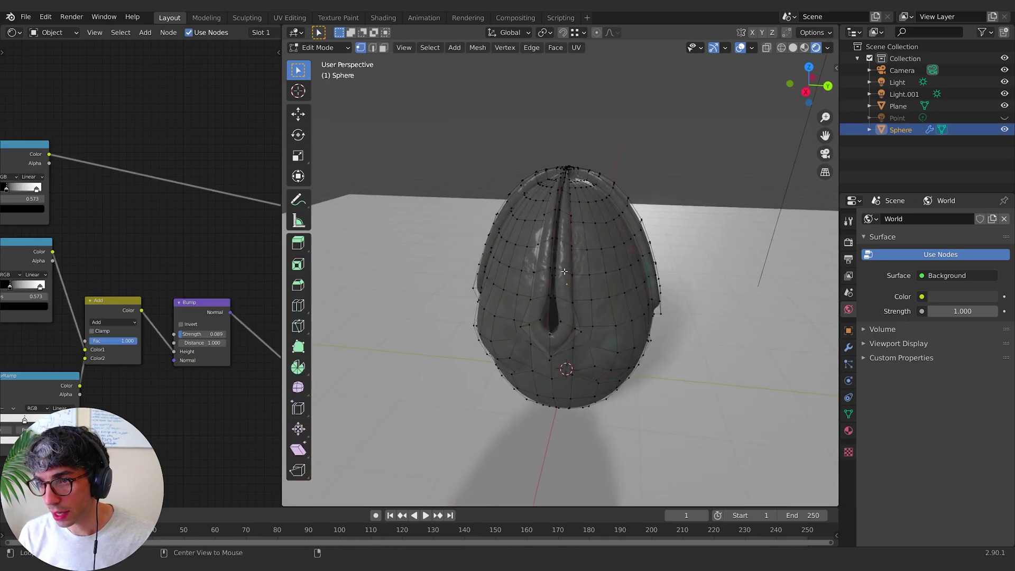
pyautogui.keyDown('alt'); pyautogui.click(567, 280); pyautogui.keyUp('alt')
pyautogui.click(384, 47)
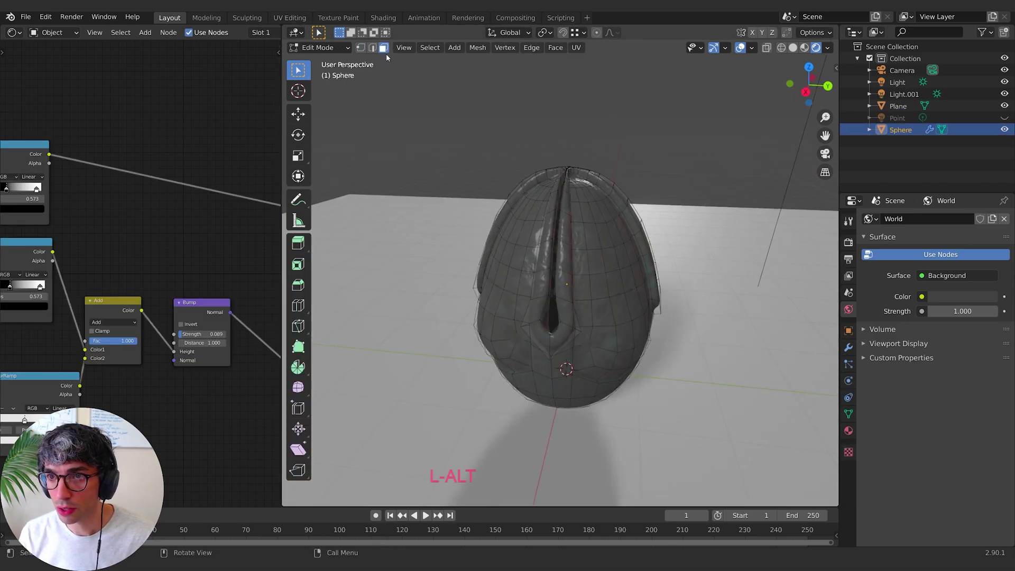
pyautogui.keyDown('alt'); pyautogui.click(573, 316); pyautogui.keyUp('alt')
pyautogui.moveTo(619, 310); pyautogui.dragTo(508, 377, button='middle')
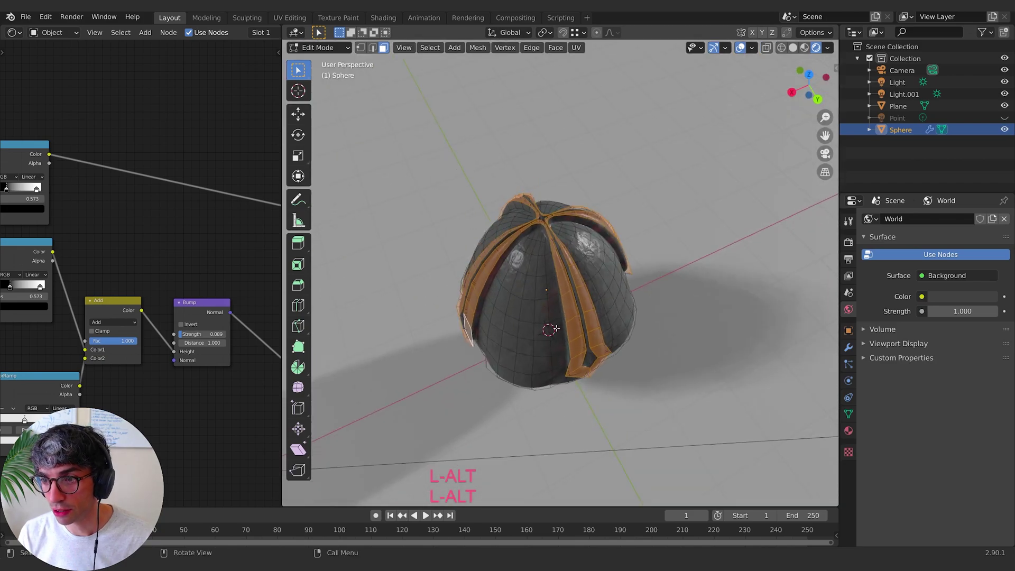
pyautogui.moveTo(556, 328); pyautogui.dragTo(517, 303, button='middle')
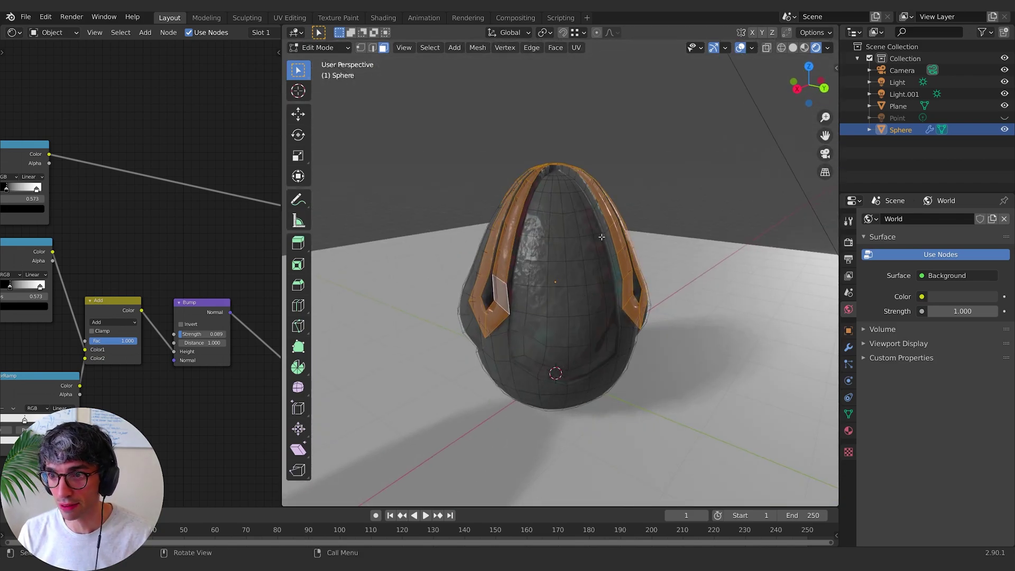
pyautogui.moveTo(543, 241); pyautogui.dragTo(575, 224, button='middle')
pyautogui.press('ctrl+KP_Add')
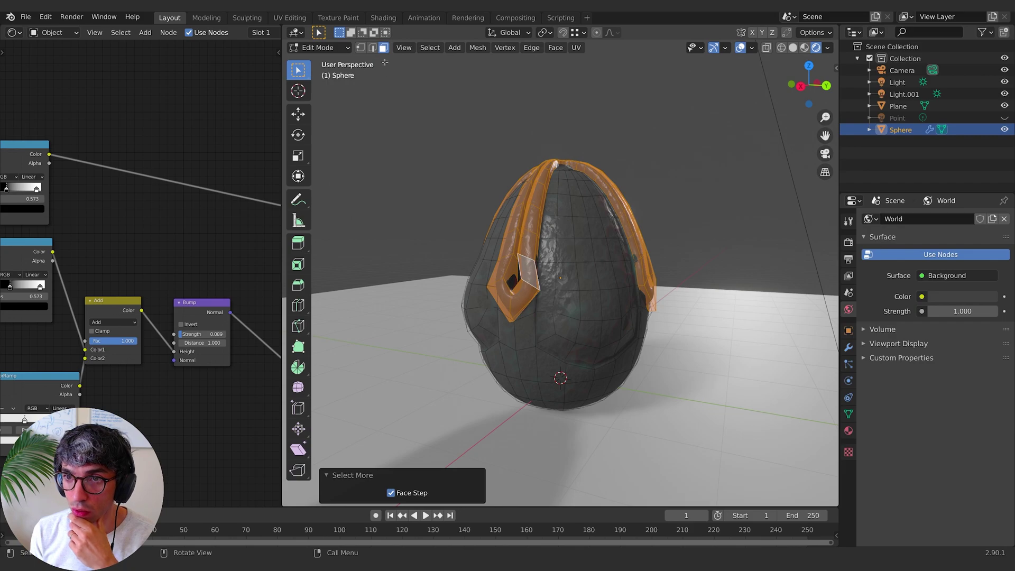
# - Convert the rim selection to vertices, enter Vertex Paint mode, and display the egg in solid shading
pyautogui.click(360, 48)
pyautogui.click(318, 47)
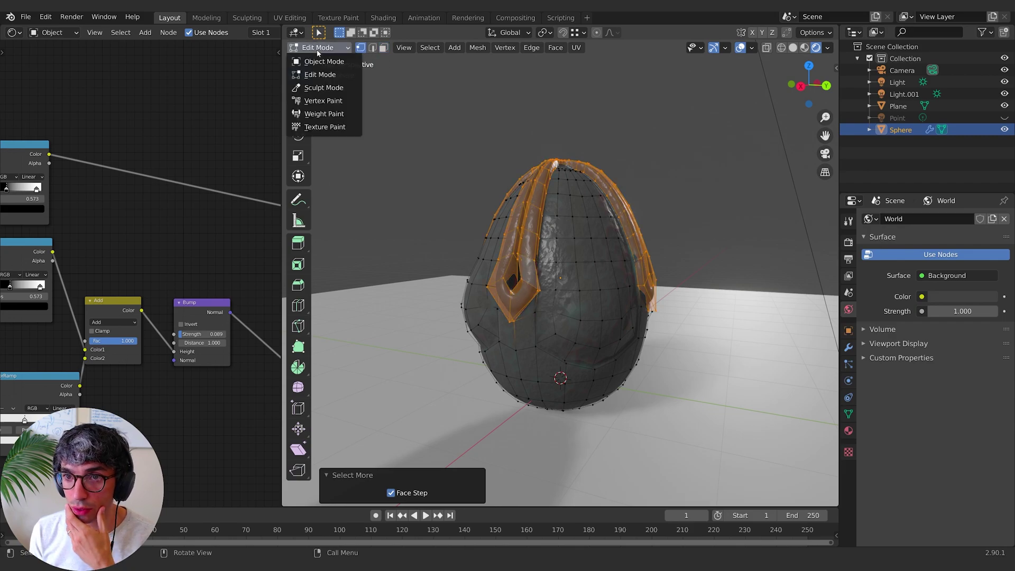
pyautogui.click(332, 101)
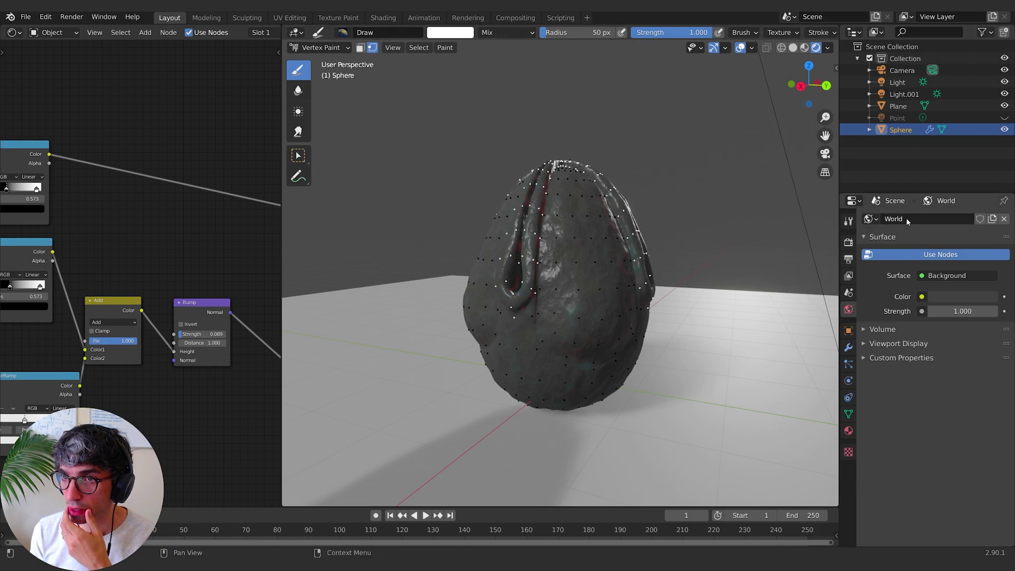
pyautogui.click(793, 48)
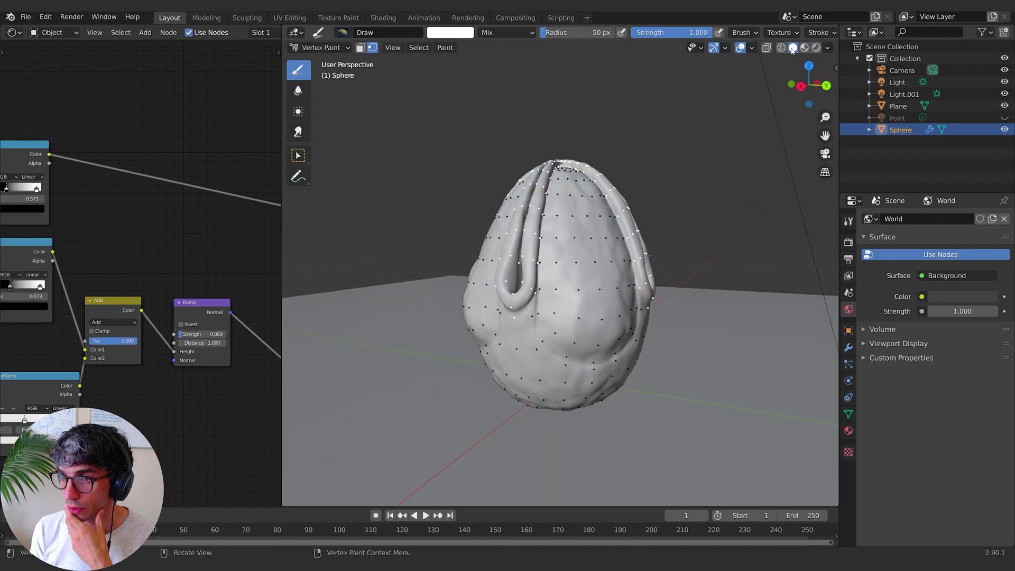
pyautogui.moveTo(671, 182); pyautogui.dragTo(686, 186, button='middle')
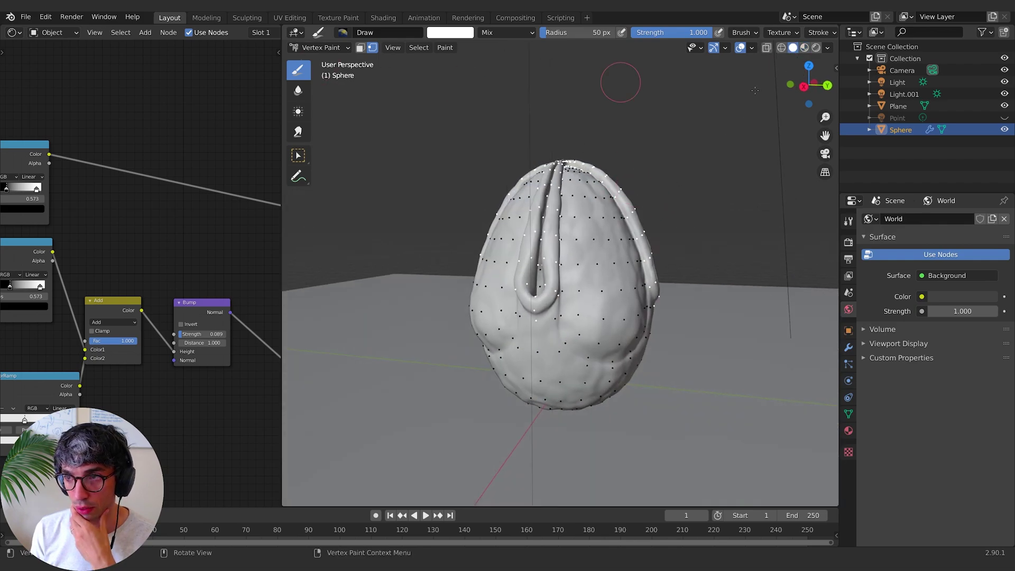
# - Set the vertex paint Draw brush's colour to black
pyautogui.press('n')
pyautogui.click(833, 88)
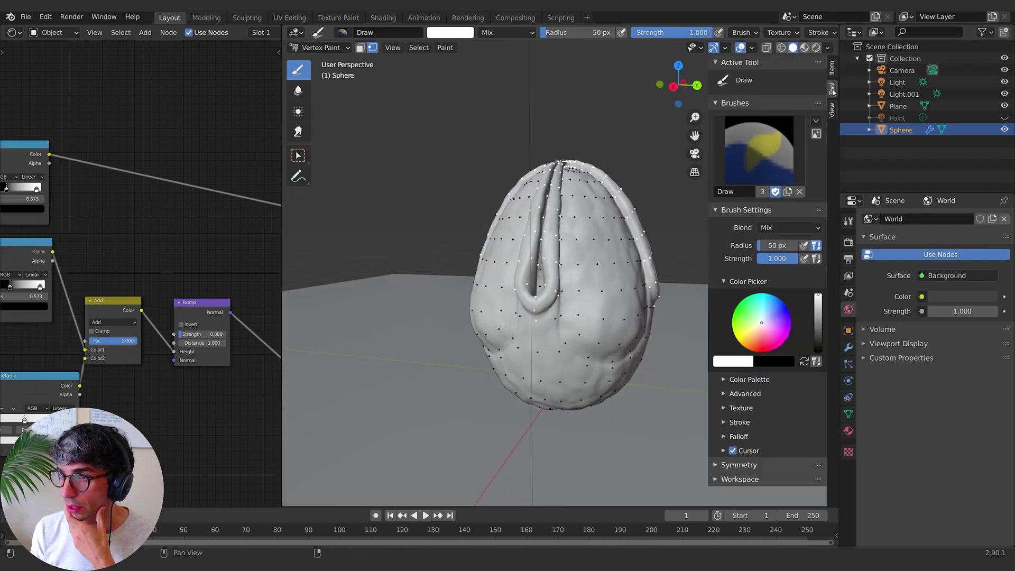
pyautogui.moveTo(818, 297); pyautogui.dragTo(818, 351)
# - Paint the rims of all the slit openings black around the egg, along with the areas just below the slits and near the tip
pyautogui.moveTo(555, 280)
pyautogui.mouseDown()
pyautogui.moveTo(540, 222)
pyautogui.moveTo(550, 178)
pyautogui.moveTo(544, 254)
pyautogui.moveTo(560, 180)
pyautogui.mouseUp()
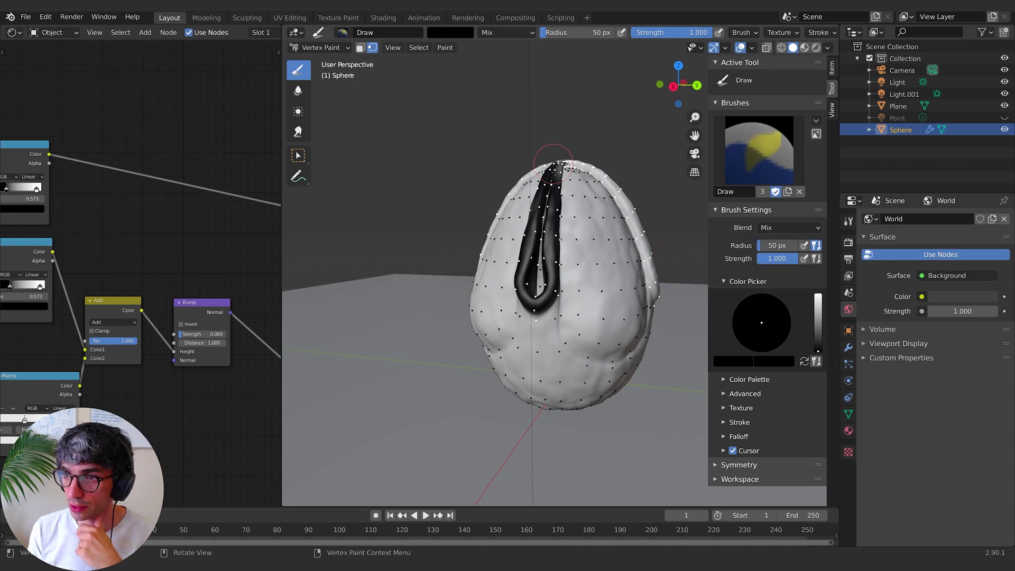
pyautogui.moveTo(668, 133)
pyautogui.mouseDown(button='middle')
pyautogui.moveTo(615, 165)
pyautogui.moveTo(595, 206)
pyautogui.mouseUp(button='middle')
pyautogui.moveTo(521, 230)
pyautogui.mouseDown()
pyautogui.moveTo(553, 216)
pyautogui.moveTo(597, 356)
pyautogui.moveTo(628, 366)
pyautogui.mouseUp()
pyautogui.moveTo(627, 367); pyautogui.dragTo(509, 320, button='middle')
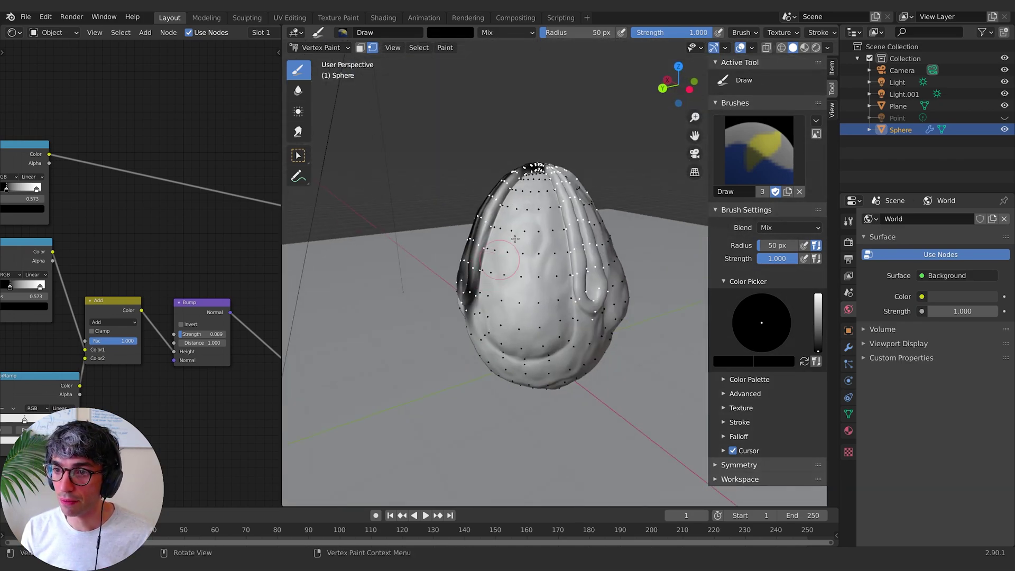
pyautogui.moveTo(480, 259)
pyautogui.mouseDown()
pyautogui.moveTo(562, 166)
pyautogui.moveTo(574, 286)
pyautogui.moveTo(598, 248)
pyautogui.mouseUp()
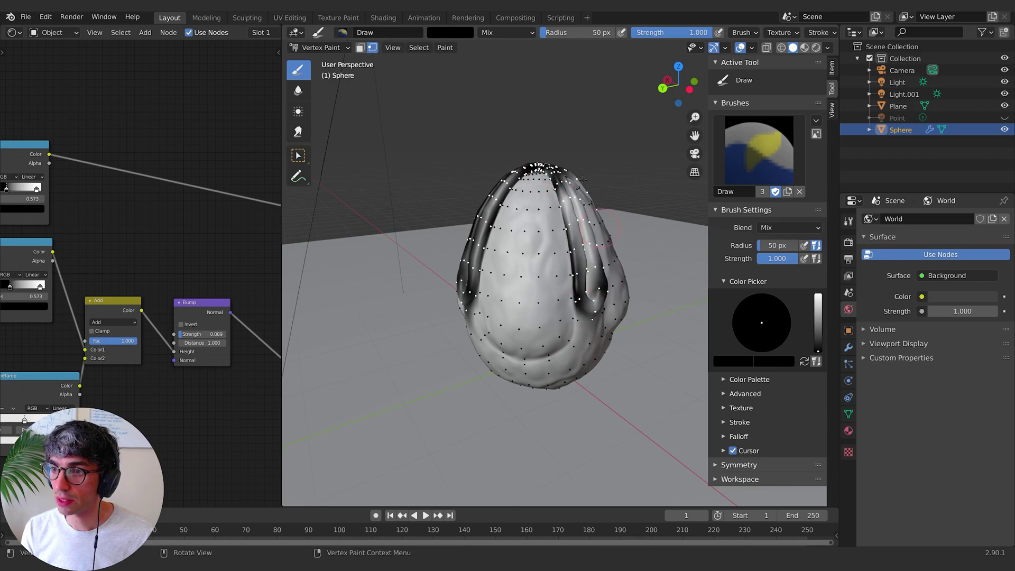
pyautogui.moveTo(586, 174); pyautogui.dragTo(545, 316, button='middle')
pyautogui.moveTo(540, 241); pyautogui.dragTo(529, 324)
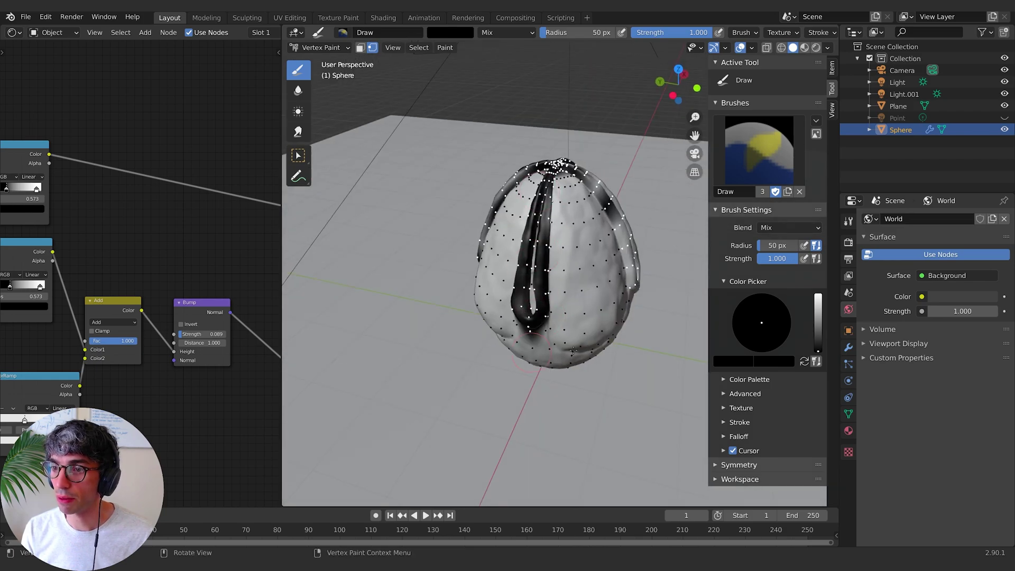
pyautogui.moveTo(591, 321); pyautogui.dragTo(523, 314, button='middle')
pyautogui.moveTo(594, 239)
pyautogui.mouseDown()
pyautogui.moveTo(602, 338)
pyautogui.moveTo(596, 175)
pyautogui.moveTo(596, 335)
pyautogui.mouseUp()
pyautogui.moveTo(600, 304); pyautogui.dragTo(601, 293, button='middle')
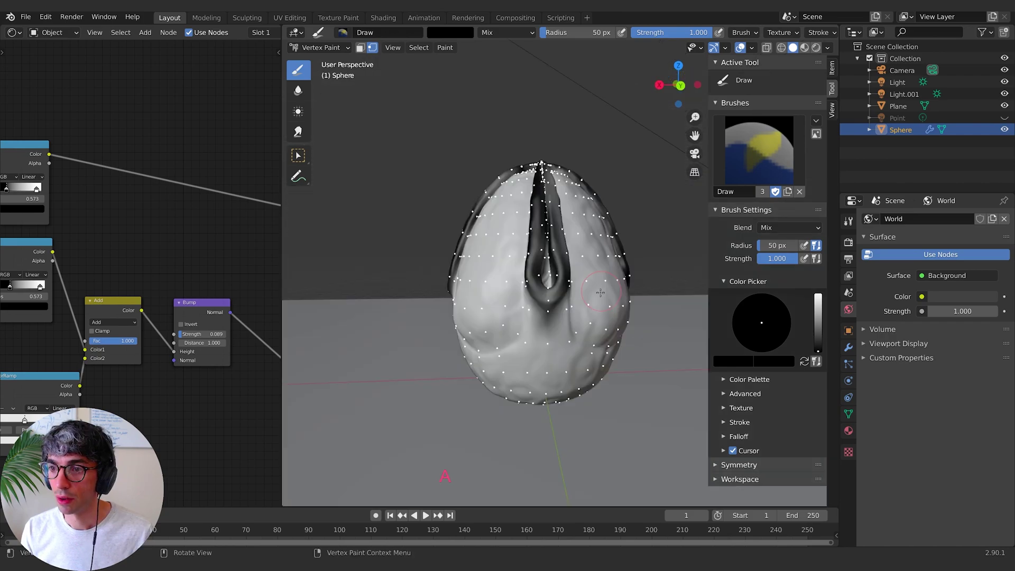
pyautogui.moveTo(543, 319); pyautogui.dragTo(512, 333)
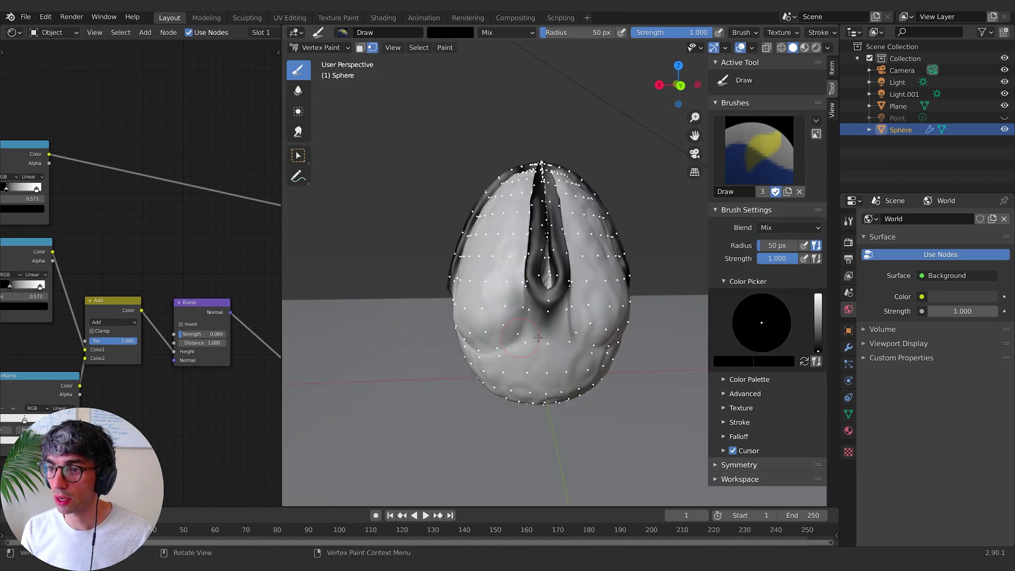
pyautogui.moveTo(565, 332)
pyautogui.mouseDown(button='middle')
pyautogui.moveTo(608, 338)
pyautogui.moveTo(554, 317)
pyautogui.mouseUp(button='middle')
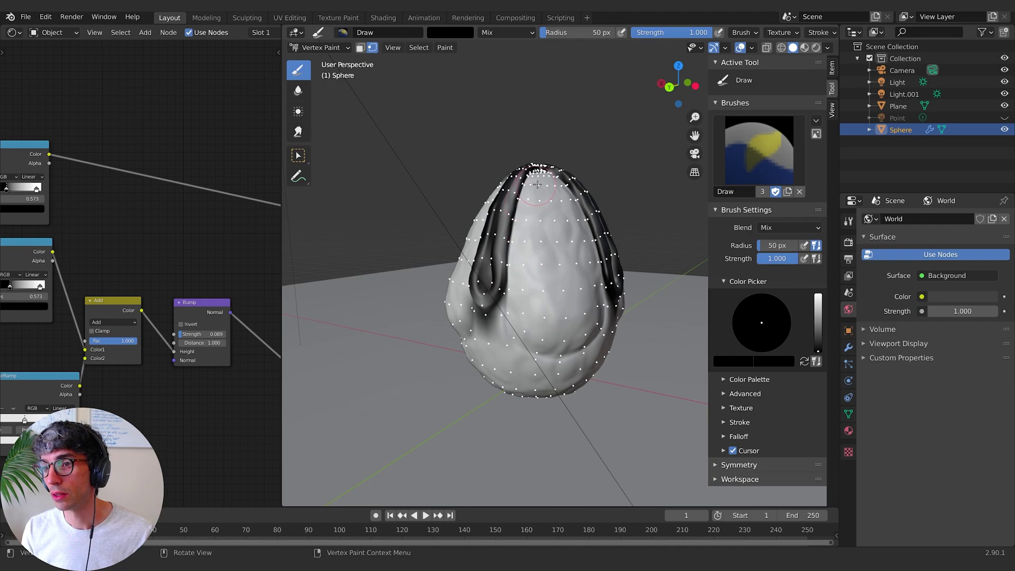
pyautogui.moveTo(537, 184)
pyautogui.mouseDown()
pyautogui.moveTo(544, 193)
pyautogui.moveTo(556, 185)
pyautogui.mouseUp()
pyautogui.moveTo(555, 185); pyautogui.dragTo(528, 228, button='middle')
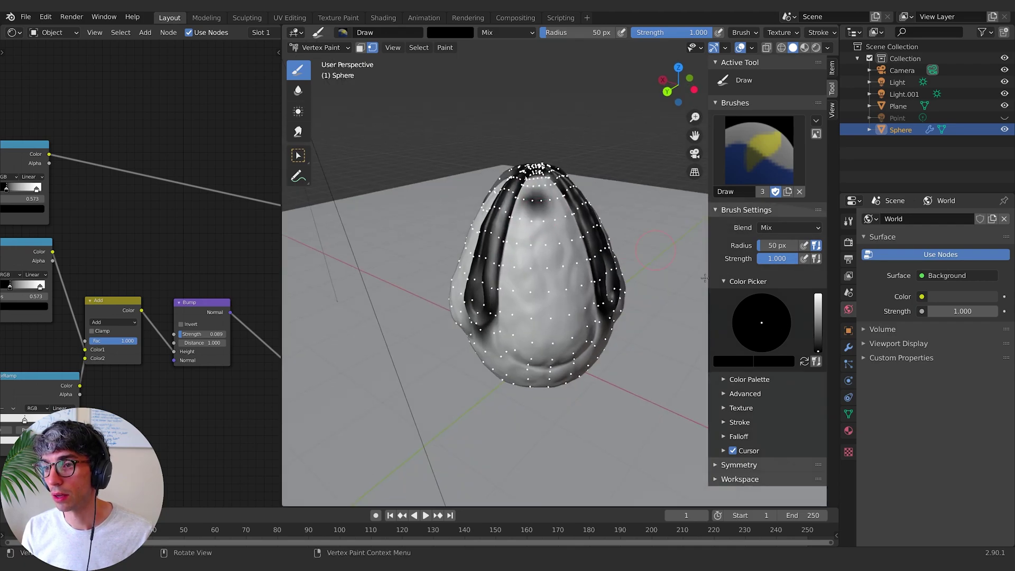
# - Set the vertex paint brush to mid-grey and paint soft shading on the egg's surface between and below the slits
pyautogui.click(818, 318)
pyautogui.moveTo(542, 201)
pyautogui.mouseDown()
pyautogui.moveTo(531, 209)
pyautogui.moveTo(536, 186)
pyautogui.moveTo(523, 179)
pyautogui.moveTo(547, 170)
pyautogui.moveTo(573, 196)
pyautogui.moveTo(524, 220)
pyautogui.moveTo(538, 226)
pyautogui.mouseUp()
pyautogui.moveTo(565, 221); pyautogui.dragTo(593, 217, button='middle')
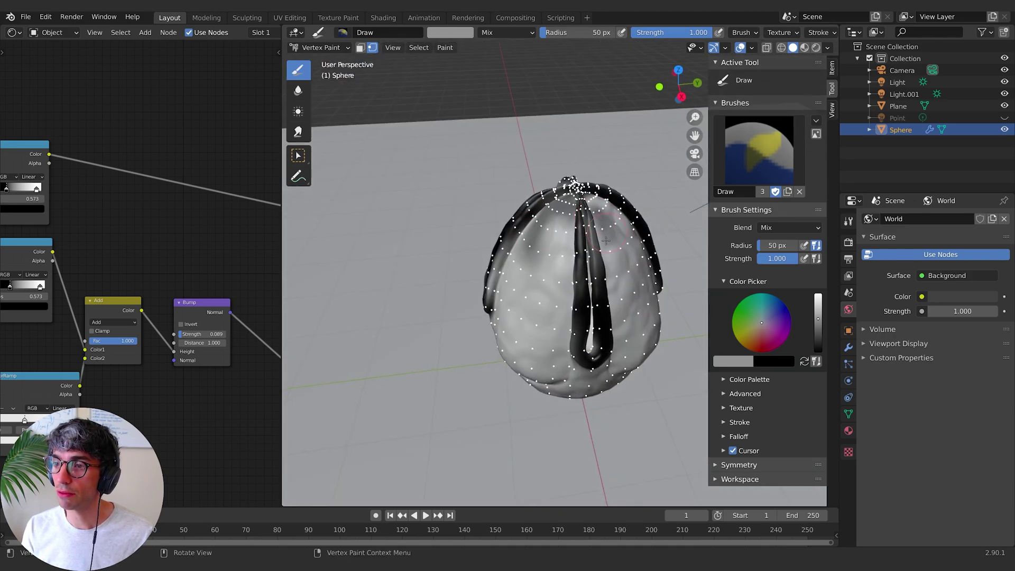
pyautogui.moveTo(606, 240); pyautogui.dragTo(608, 263, button='middle')
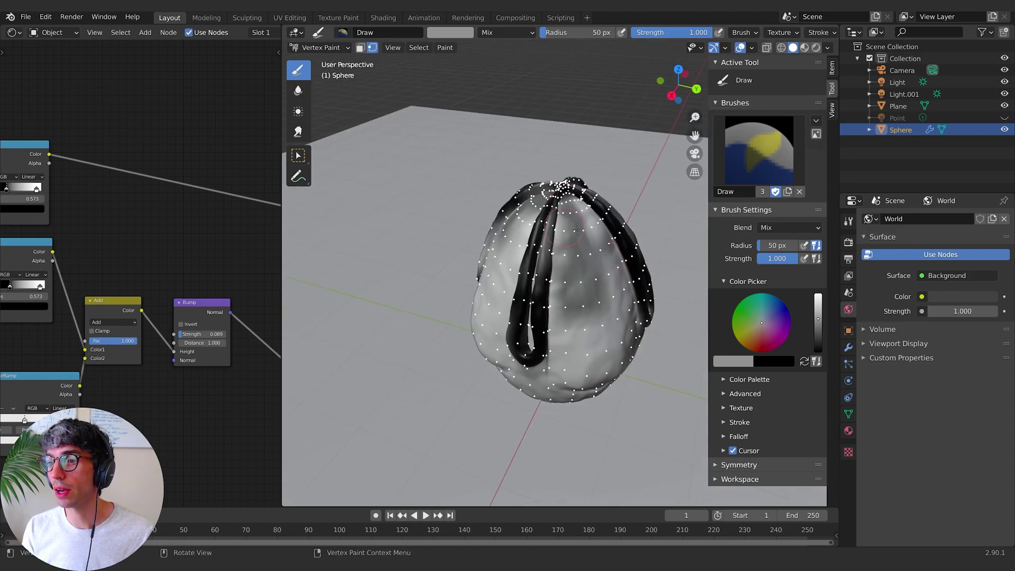
pyautogui.moveTo(578, 230); pyautogui.dragTo(463, 291, button='middle')
pyautogui.moveTo(566, 262); pyautogui.dragTo(535, 316, button='middle')
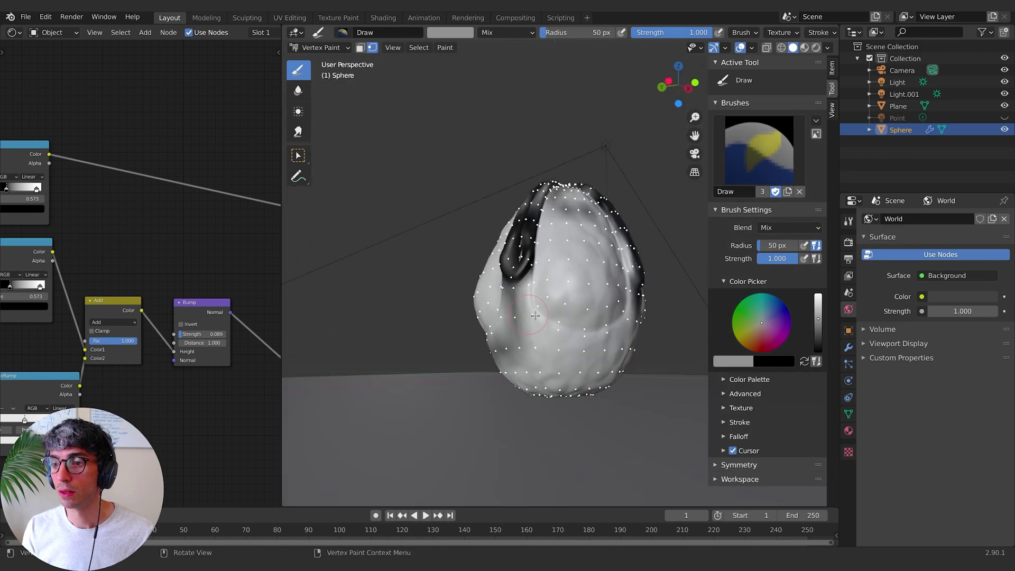
pyautogui.moveTo(541, 332)
pyautogui.mouseDown()
pyautogui.moveTo(595, 349)
pyautogui.moveTo(627, 317)
pyautogui.mouseUp()
pyautogui.moveTo(626, 317); pyautogui.dragTo(511, 324, button='middle')
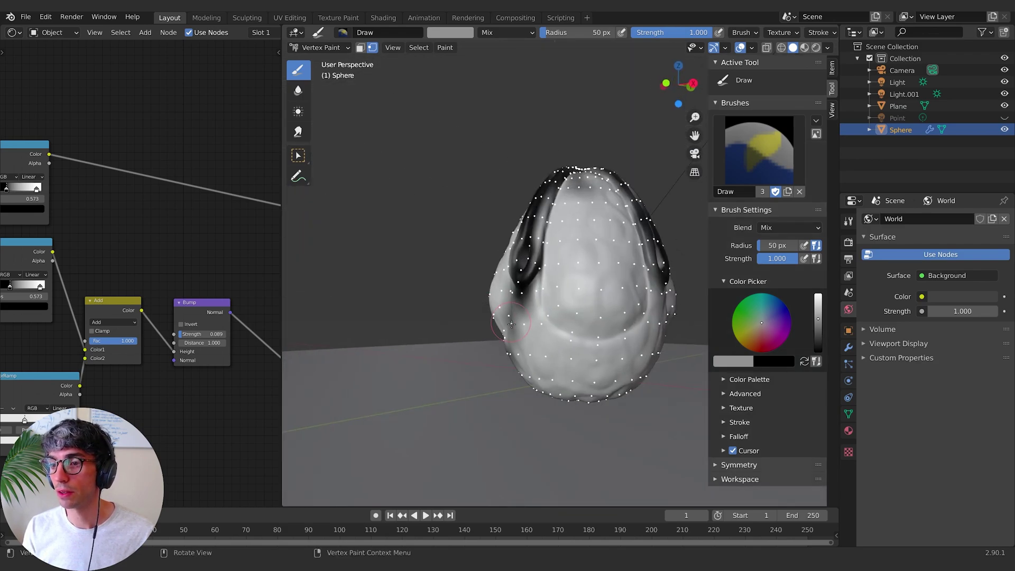
pyautogui.moveTo(531, 304)
pyautogui.mouseDown()
pyautogui.moveTo(603, 370)
pyautogui.moveTo(652, 315)
pyautogui.moveTo(571, 260)
pyautogui.moveTo(589, 298)
pyautogui.mouseUp()
pyautogui.moveTo(589, 298)
pyautogui.mouseDown(button='middle')
pyautogui.moveTo(609, 339)
pyautogui.moveTo(544, 293)
pyautogui.mouseUp(button='middle')
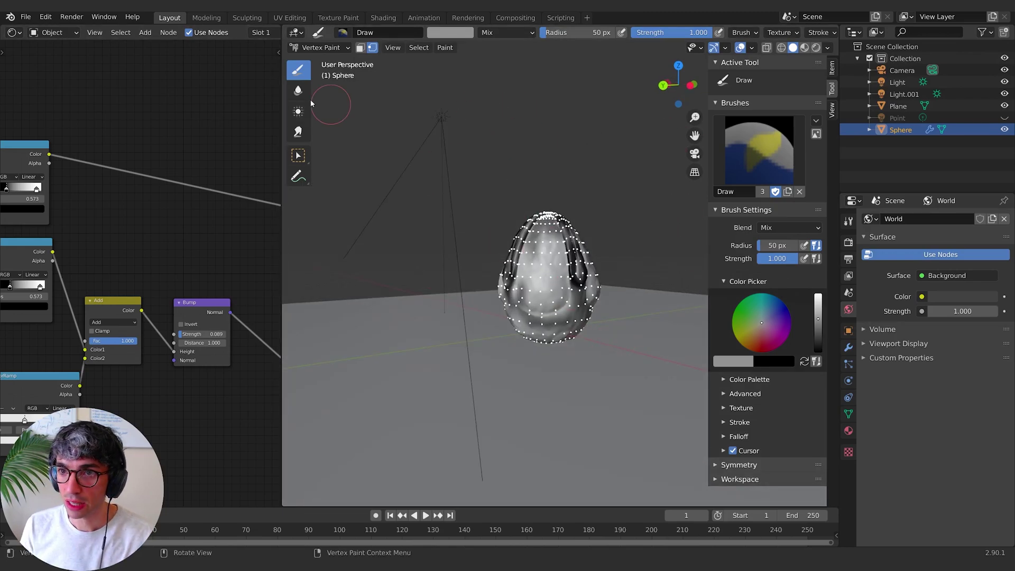
# - Show the Vertex Colors layers in the egg's mesh data to check which layer holds the paint
pyautogui.click(849, 415)
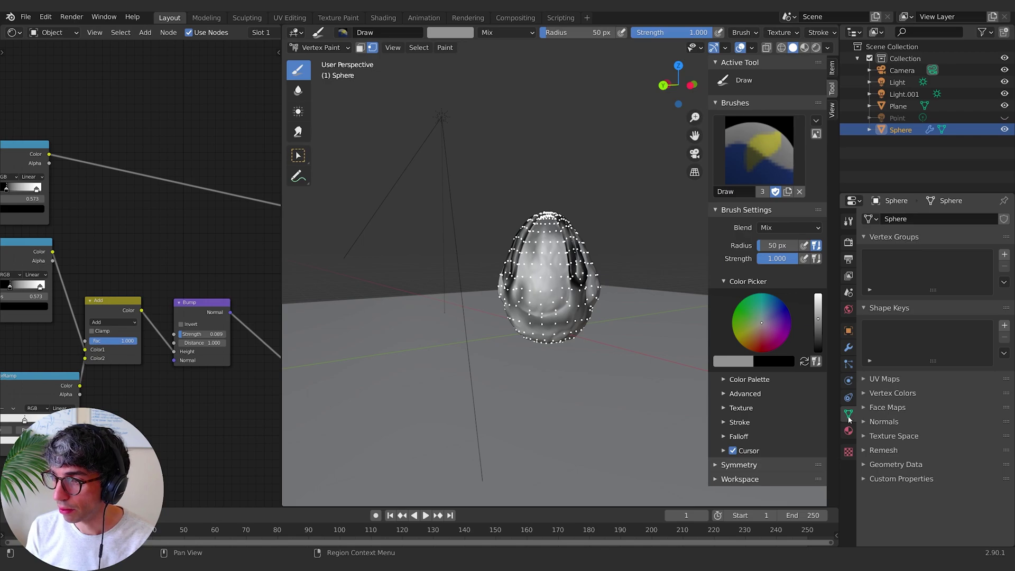
pyautogui.click(879, 394)
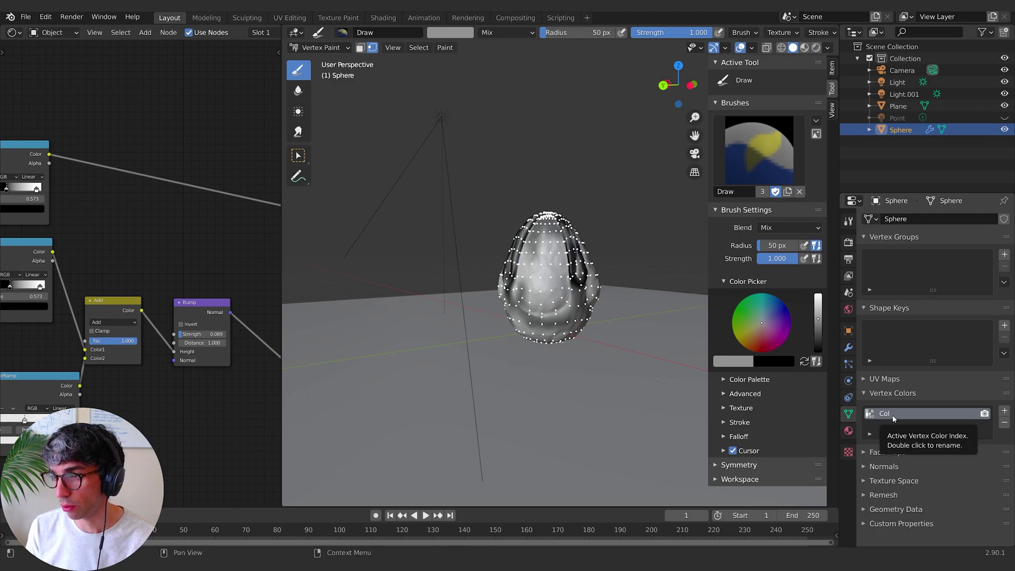
pyautogui.moveTo(95, 224); pyautogui.dragTo(201, 216, button='middle')
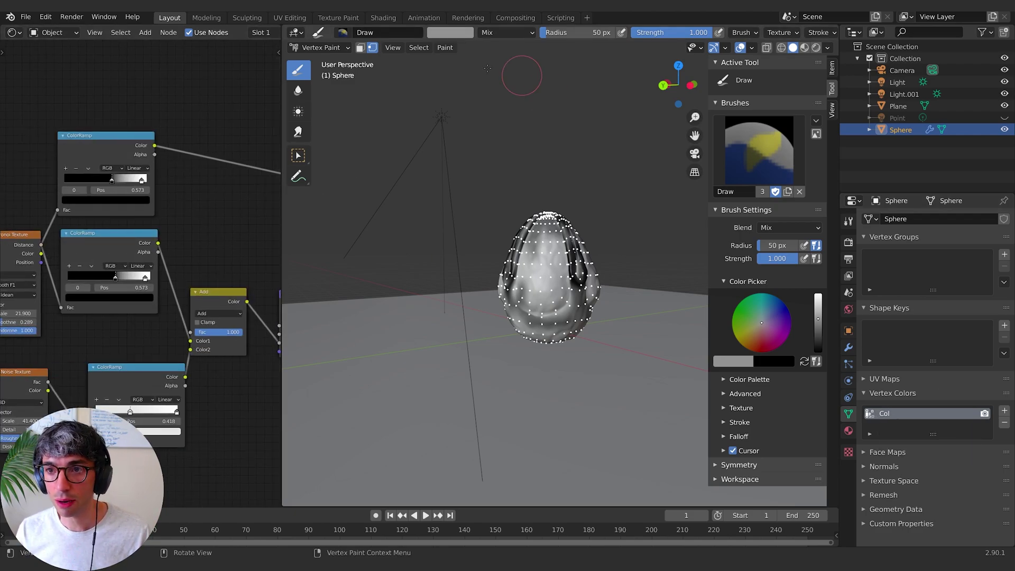
# - Return the egg to Object Mode and display it in rendered shading
pyautogui.click(323, 48)
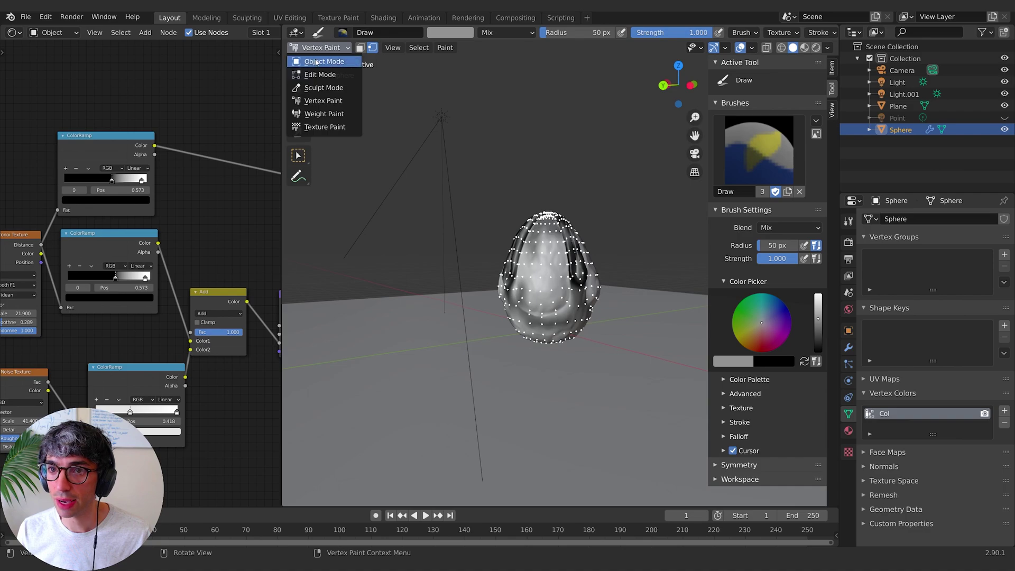
pyautogui.click(327, 60)
pyautogui.click(815, 48)
pyautogui.scroll(4, 624, 249)
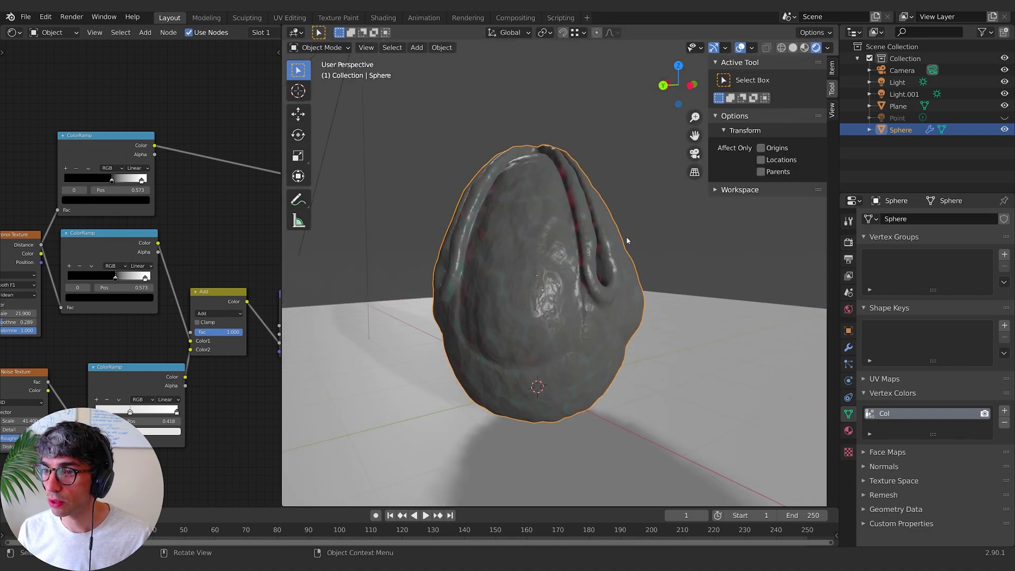
pyautogui.moveTo(626, 238); pyautogui.dragTo(667, 254, button='middle')
# - Add a Vertex Color node using the Col layer to the egg's material and place it above the existing texture nodes
pyautogui.scroll(-3, 21, 260)
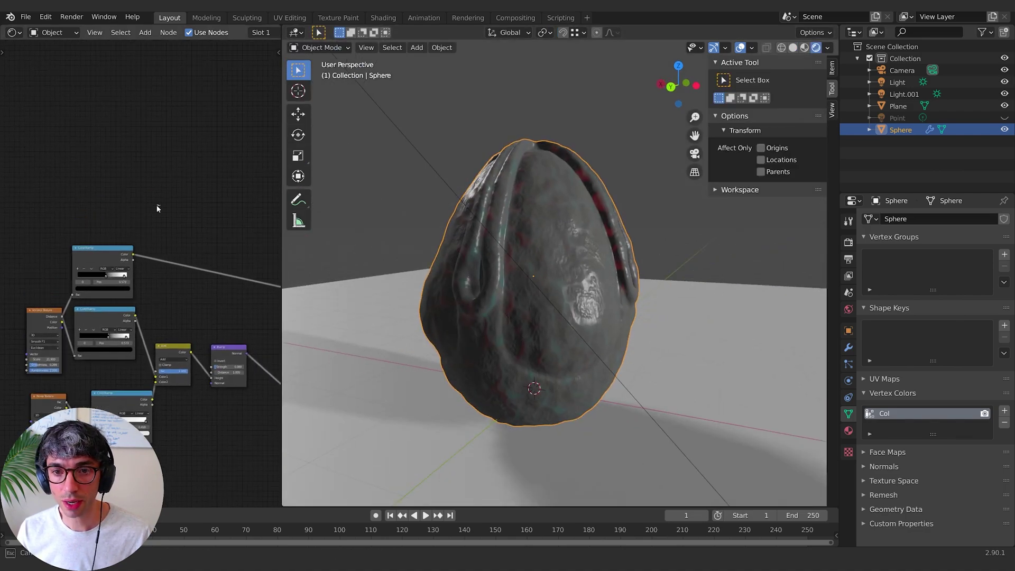
pyautogui.hotkey('shift', 'a')
pyautogui.write('ver')
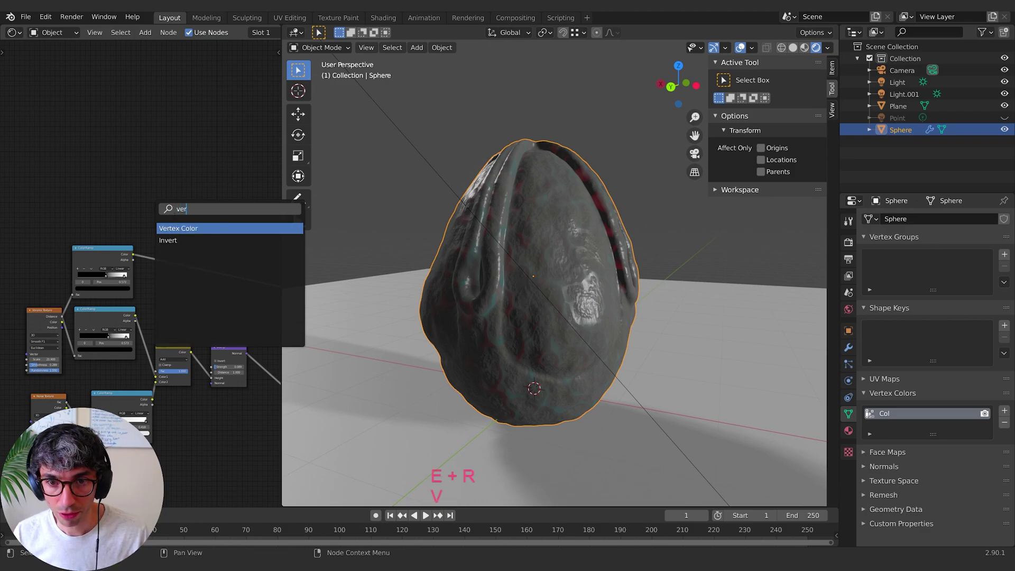
pyautogui.press('Return')
pyautogui.scroll(3, 140, 176)
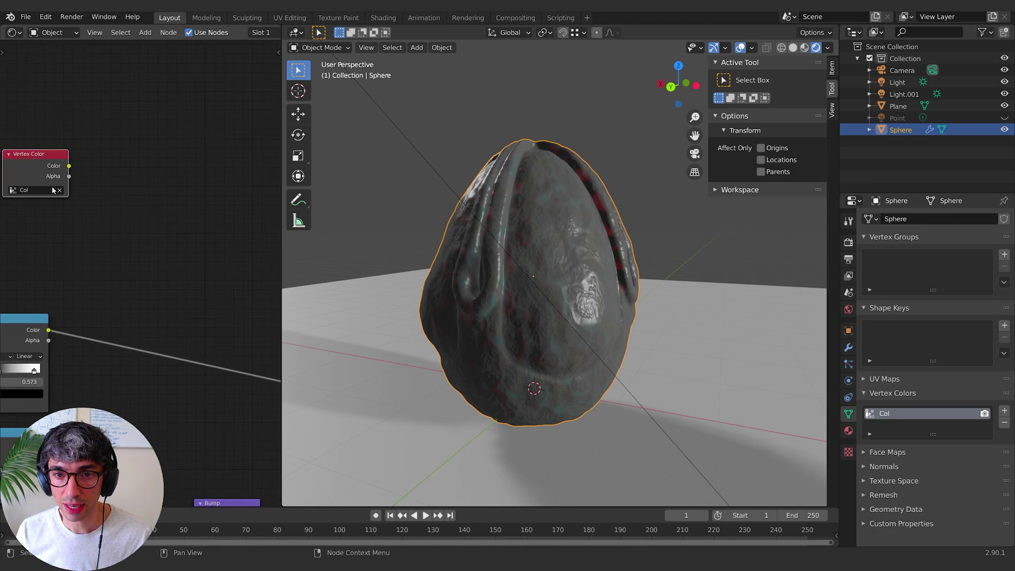
pyautogui.click(172, 228)
pyautogui.scroll(-4, 171, 229)
pyautogui.moveTo(174, 259); pyautogui.dragTo(74, 243, button='middle')
pyautogui.moveTo(59, 218); pyautogui.dragTo(45, 218)
pyautogui.moveTo(109, 227); pyautogui.dragTo(159, 211, button='middle')
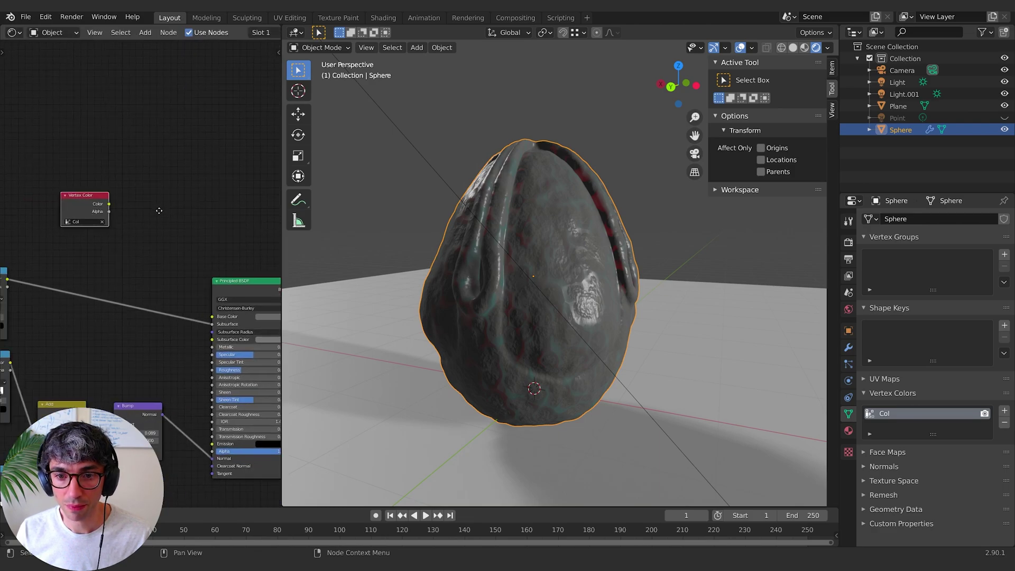
# - Add a ColorRamp node beside the Vertex Color node and link the vertex colour to its Fac input
pyautogui.click(138, 210)
pyautogui.hotkey('shift', 'a')
pyautogui.write('col')
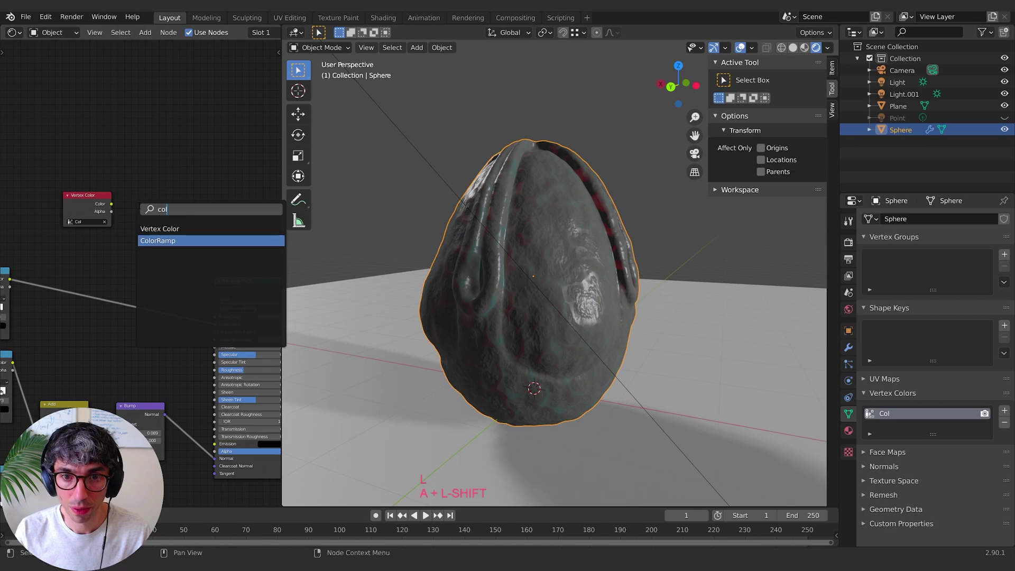
pyautogui.press('Return')
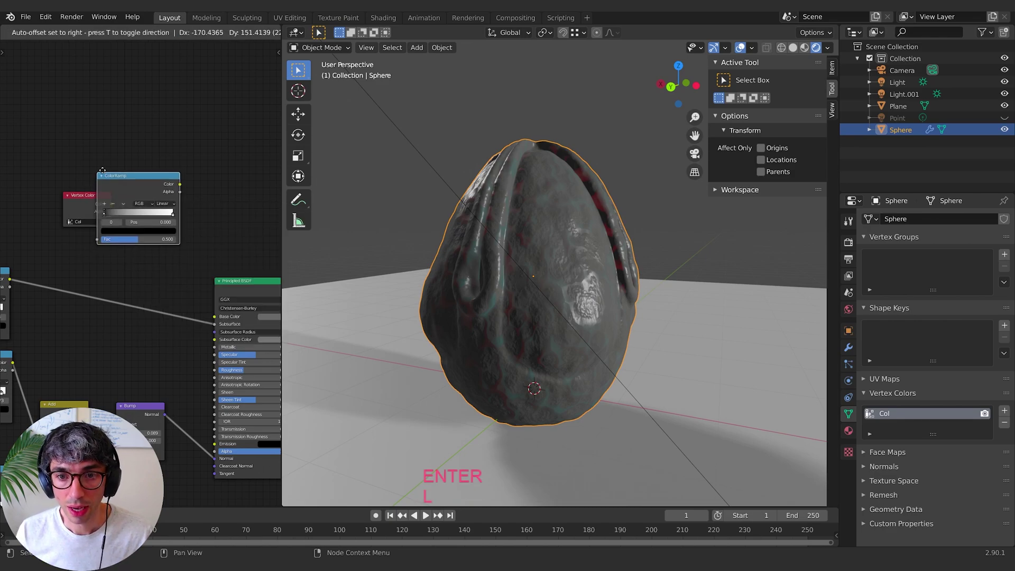
pyautogui.click(132, 169)
pyautogui.moveTo(70, 198); pyautogui.dragTo(131, 237)
pyautogui.moveTo(140, 254); pyautogui.dragTo(103, 241, button='middle')
pyautogui.moveTo(131, 182); pyautogui.dragTo(103, 180)
pyautogui.moveTo(21, 237); pyautogui.dragTo(65, 212, button='middle')
# - Preview the painted mask by linking the Vertex Color output to the Principled BSDF's Emission, and remove that link again
pyautogui.moveTo(63, 160); pyautogui.dragTo(220, 405)
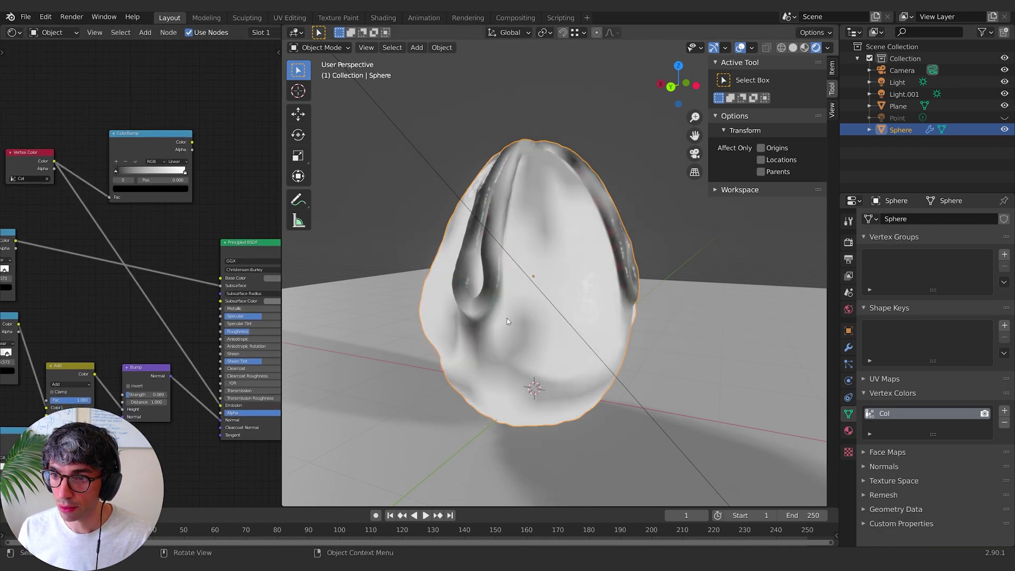
pyautogui.moveTo(510, 190); pyautogui.dragTo(618, 302, button='middle')
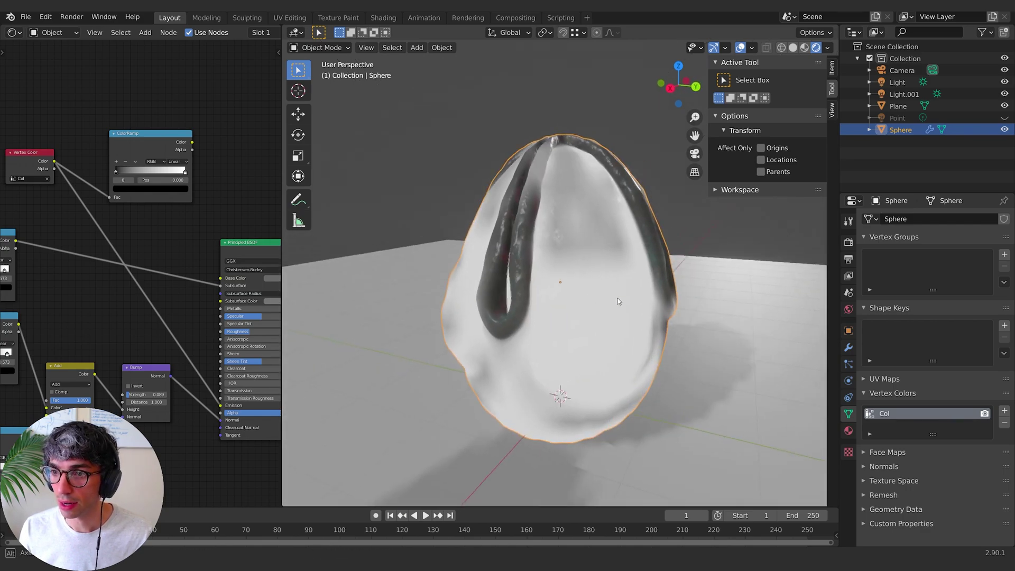
pyautogui.moveTo(221, 405); pyautogui.dragTo(93, 220)
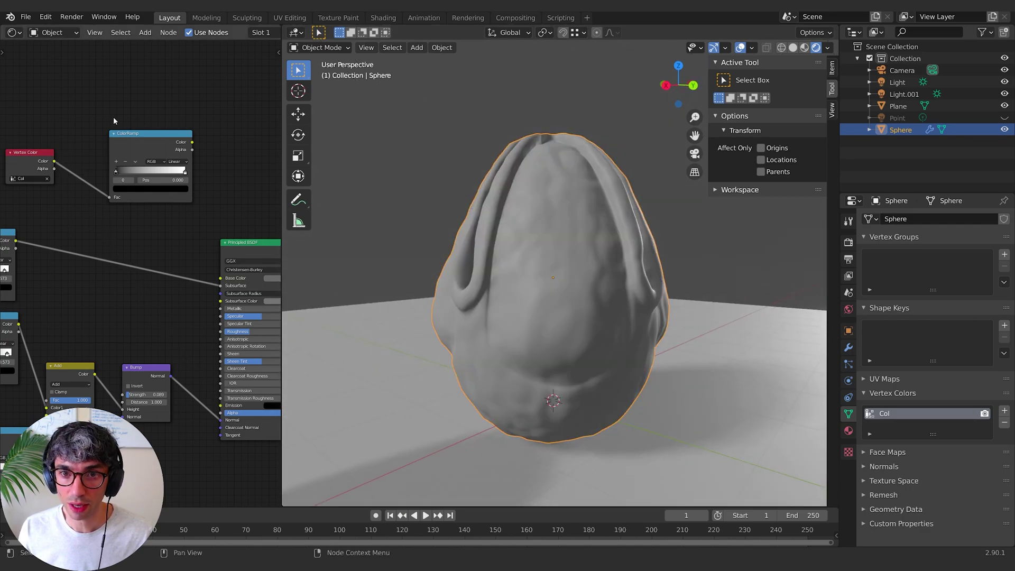
# - Recolour the vertex colour ColorRamp's stops, making the first stop grey and darkening the last stop to near-black
pyautogui.moveTo(141, 101)
pyautogui.mouseDown(button='middle')
pyautogui.moveTo(109, 102)
pyautogui.moveTo(155, 98)
pyautogui.mouseUp(button='middle')
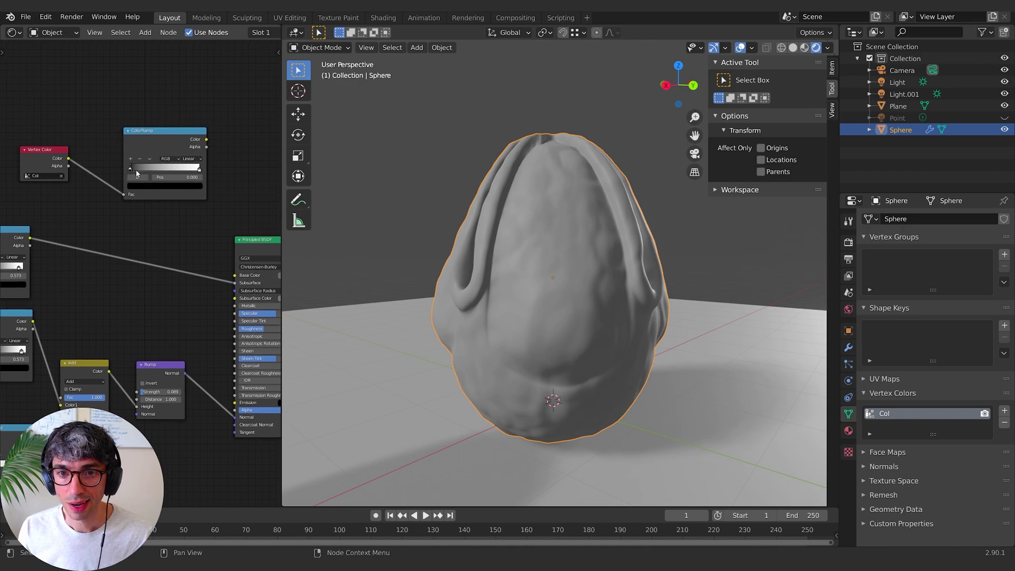
pyautogui.moveTo(180, 194); pyautogui.dragTo(40, 156, button='middle')
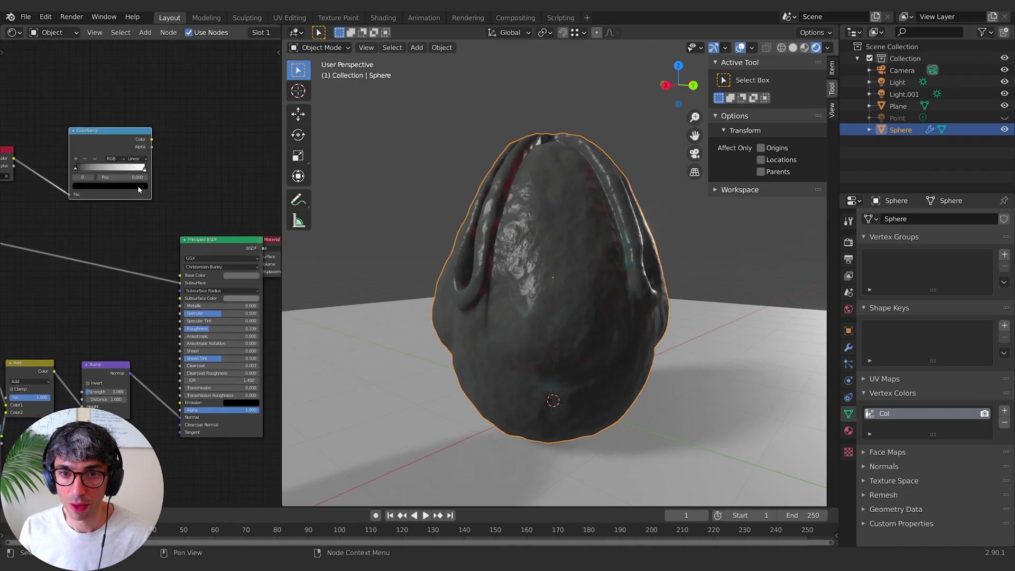
pyautogui.click(138, 186)
pyautogui.click(131, 157)
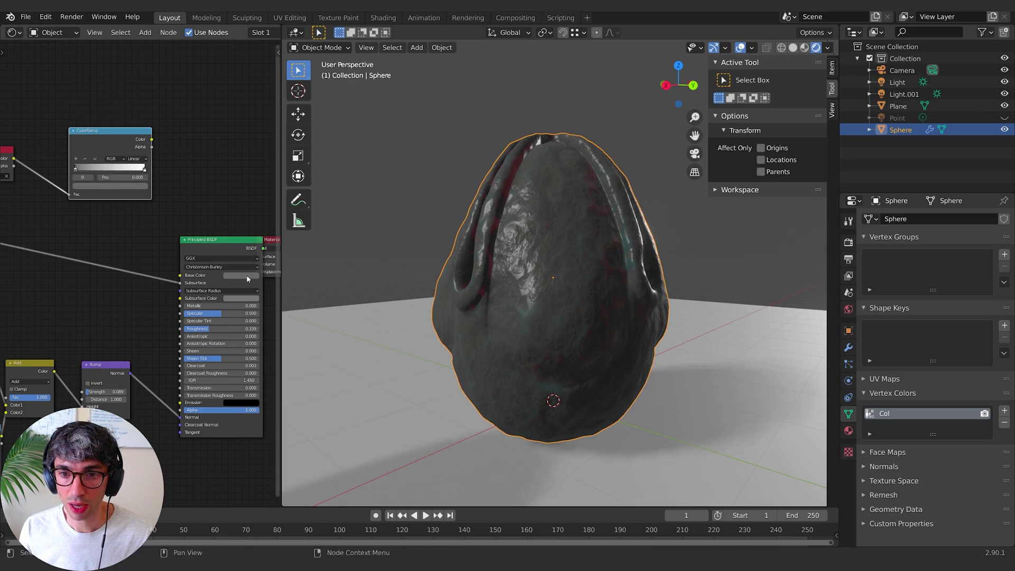
pyautogui.click(246, 274)
pyautogui.click(138, 186)
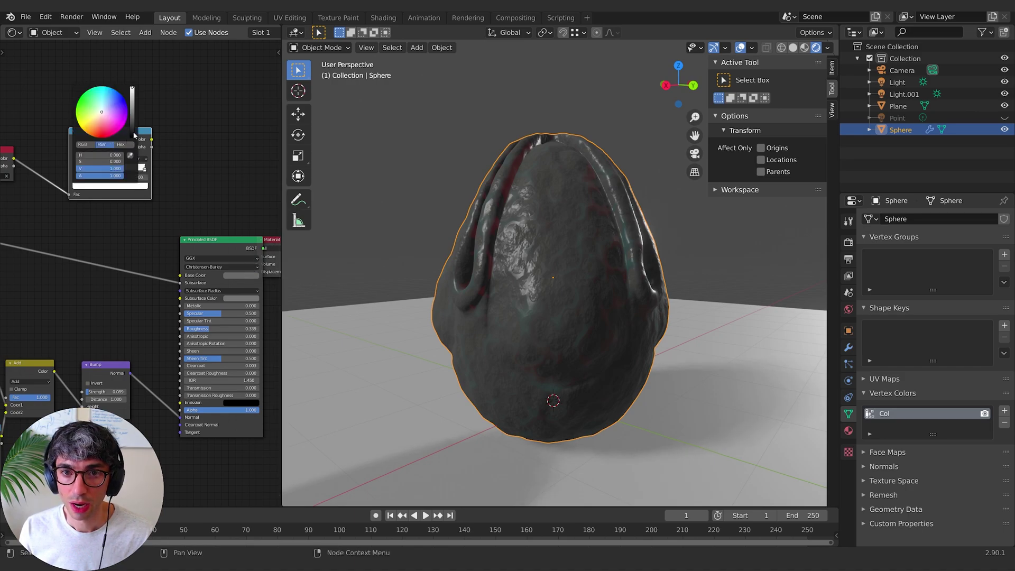
pyautogui.moveTo(132, 88); pyautogui.dragTo(132, 130)
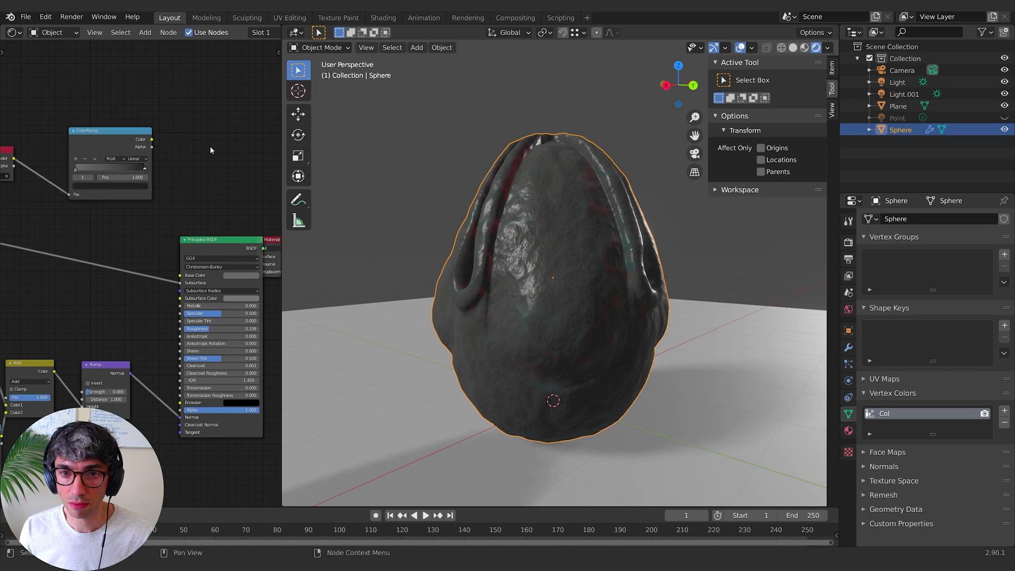
# - Link the vertex colour ColorRamp's Color output to the Principled BSDF's Base Color and inspect the egg
pyautogui.moveTo(195, 174); pyautogui.dragTo(193, 162, button='middle')
pyautogui.moveTo(154, 130); pyautogui.dragTo(178, 189)
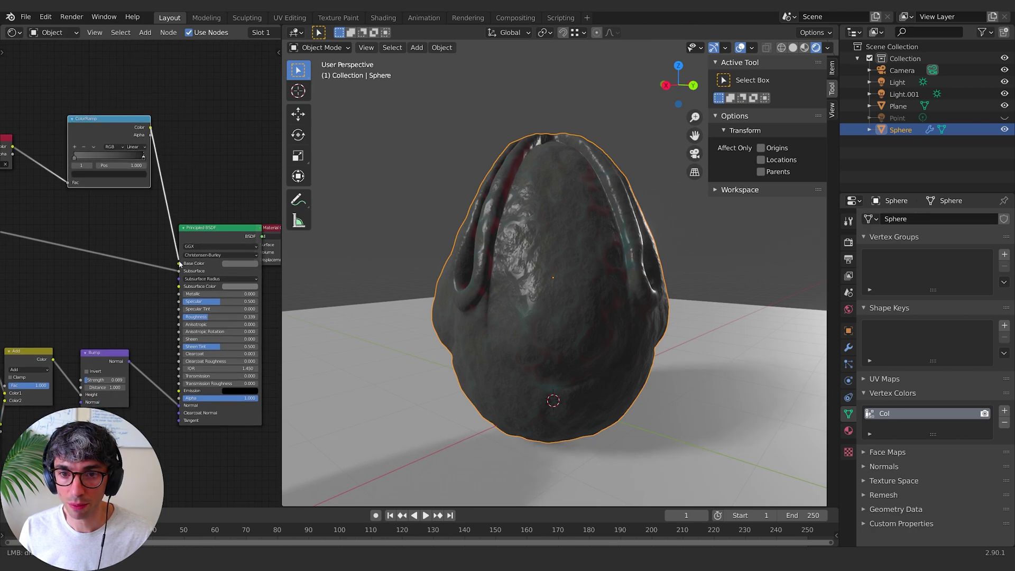
pyautogui.moveTo(182, 267); pyautogui.dragTo(180, 264)
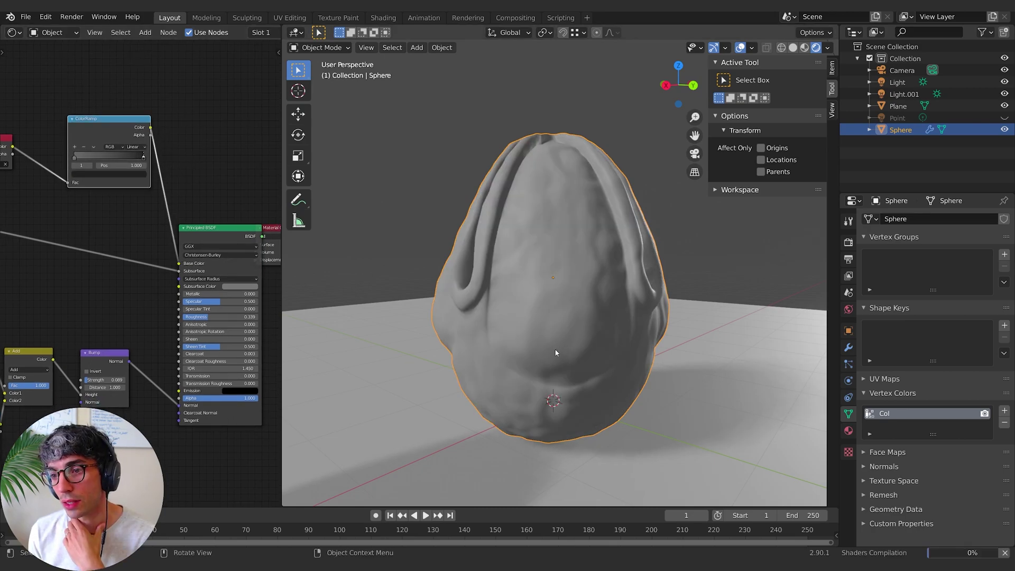
pyautogui.moveTo(538, 297); pyautogui.dragTo(627, 325, button='middle')
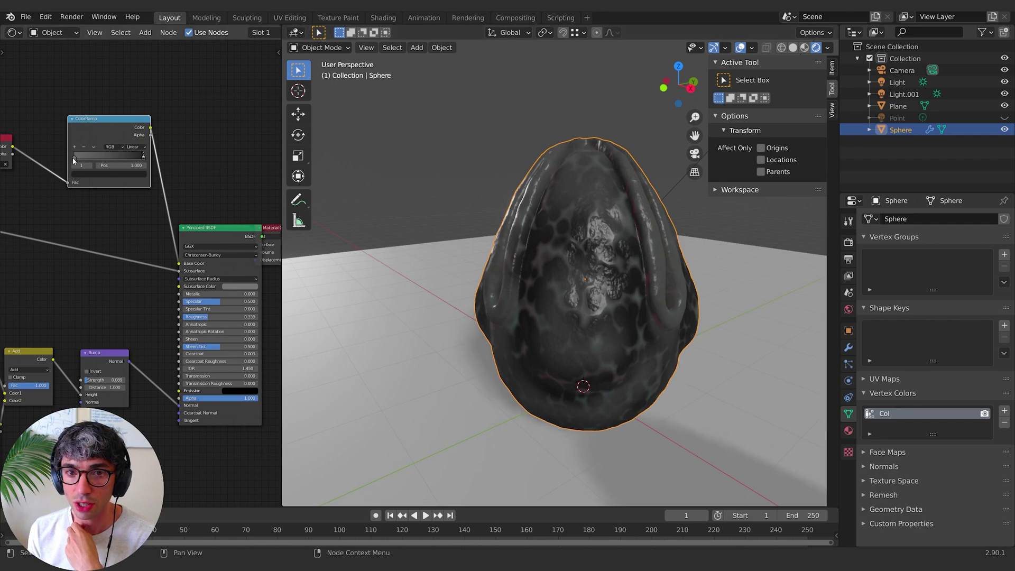
# - Move the vertex colour ColorRamp's first stop to 0.345 and last stop to 0.964, and tint the first stop dark red
pyautogui.moveTo(122, 157); pyautogui.dragTo(131, 157)
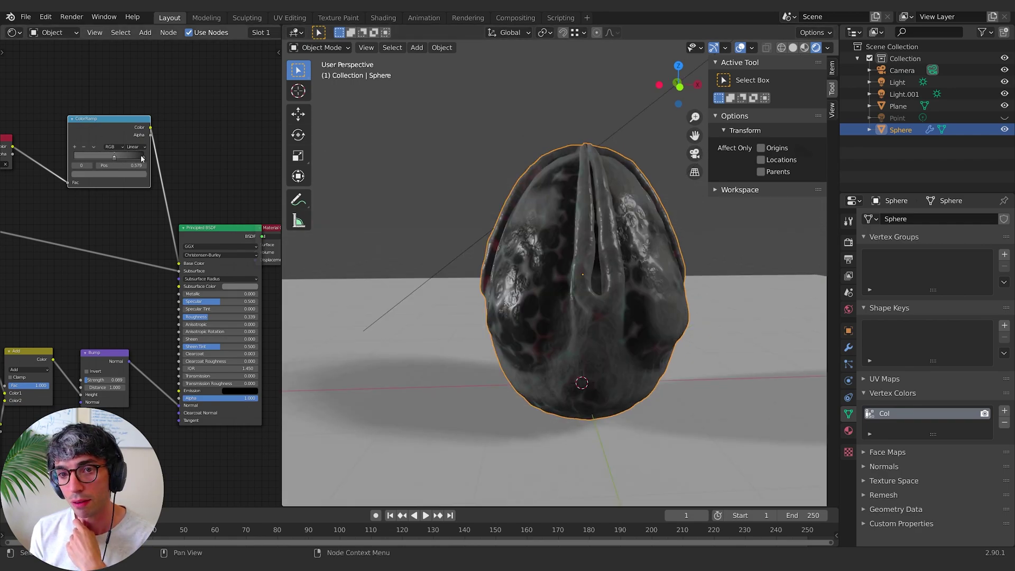
pyautogui.moveTo(142, 157); pyautogui.dragTo(113, 167)
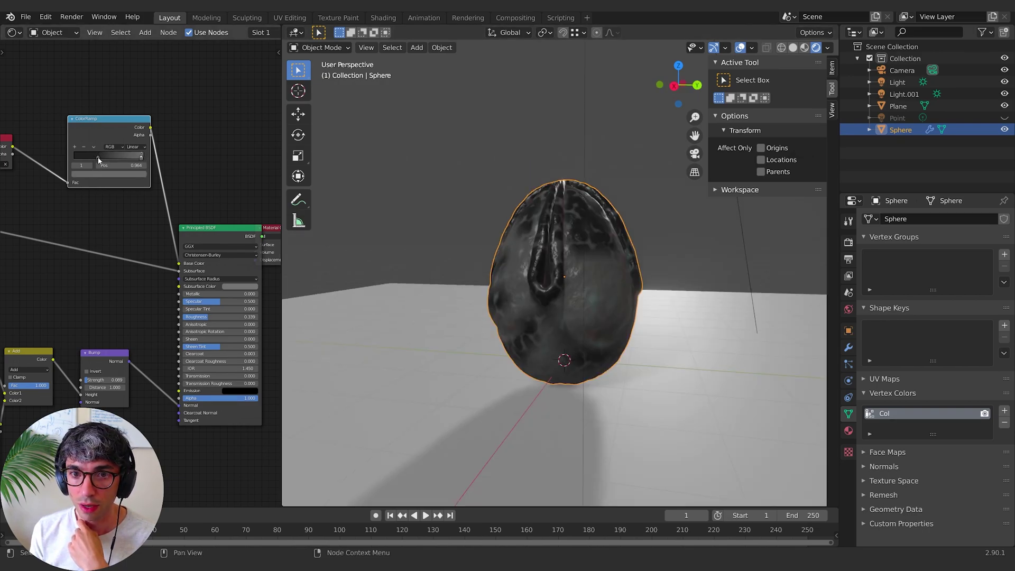
pyautogui.click(117, 175)
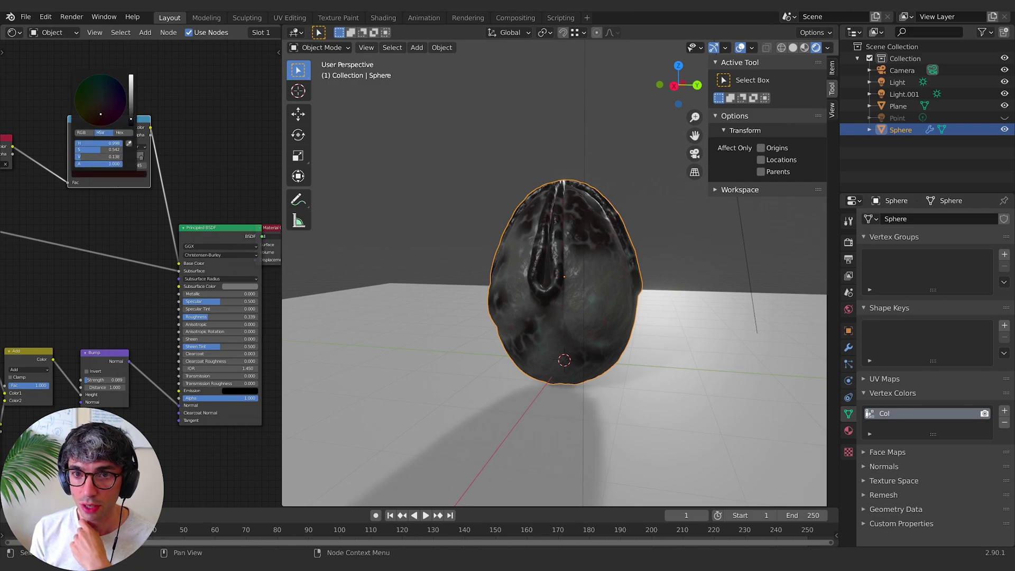
pyautogui.moveTo(131, 118); pyautogui.dragTo(131, 109)
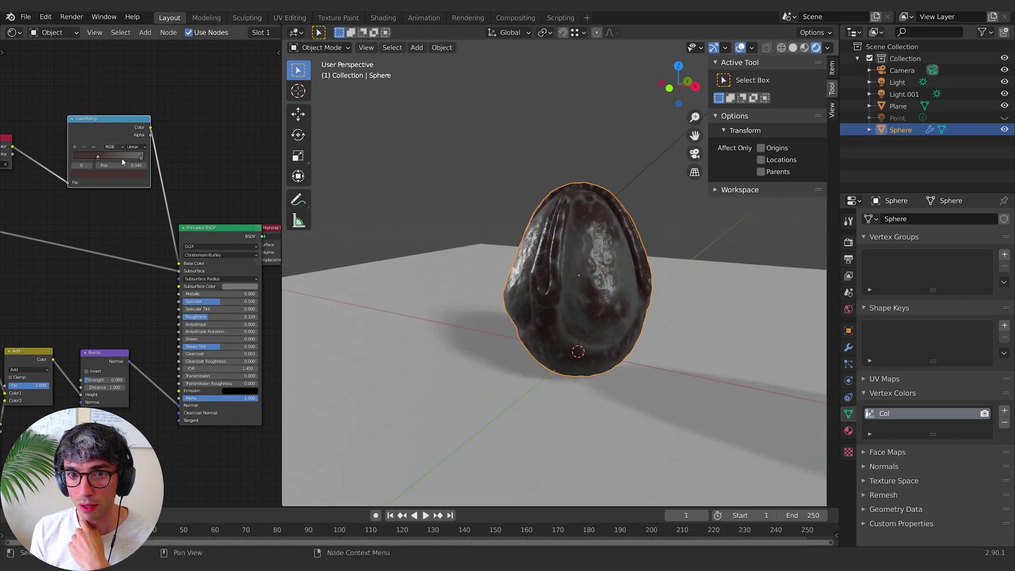
# - Brighten the vertex colour ColorRamp's dark red first stop, shift it near the ramp's start, and move the last stop to 0.697
pyautogui.click(109, 174)
pyautogui.moveTo(131, 113); pyautogui.dragTo(131, 102)
pyautogui.moveTo(599, 189); pyautogui.dragTo(575, 184, button='middle')
pyautogui.click(115, 174)
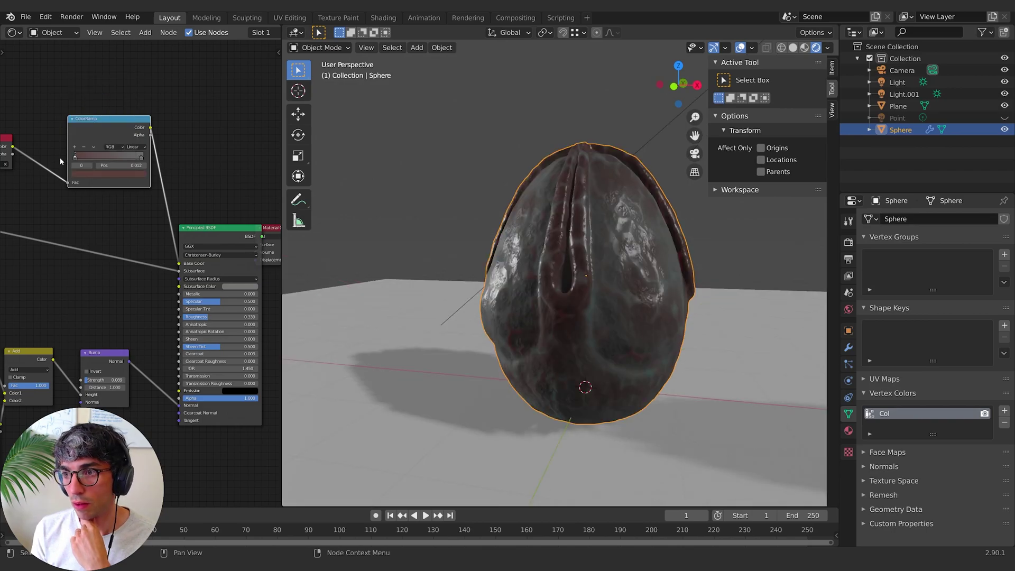
pyautogui.moveTo(141, 157)
pyautogui.mouseDown()
pyautogui.moveTo(64, 156)
pyautogui.moveTo(123, 157)
pyautogui.mouseUp()
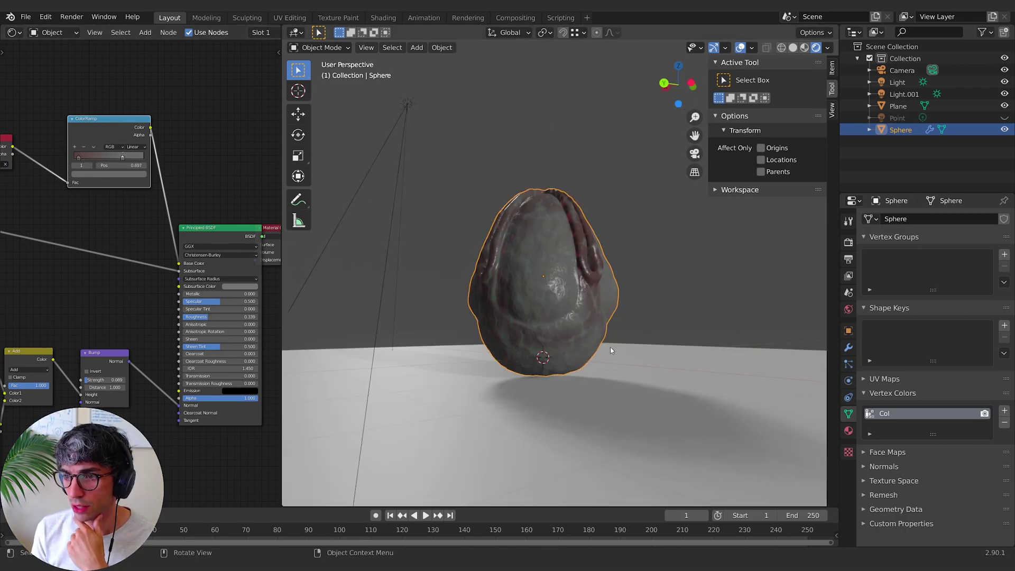
pyautogui.moveTo(610, 347); pyautogui.dragTo(597, 365, button='middle')
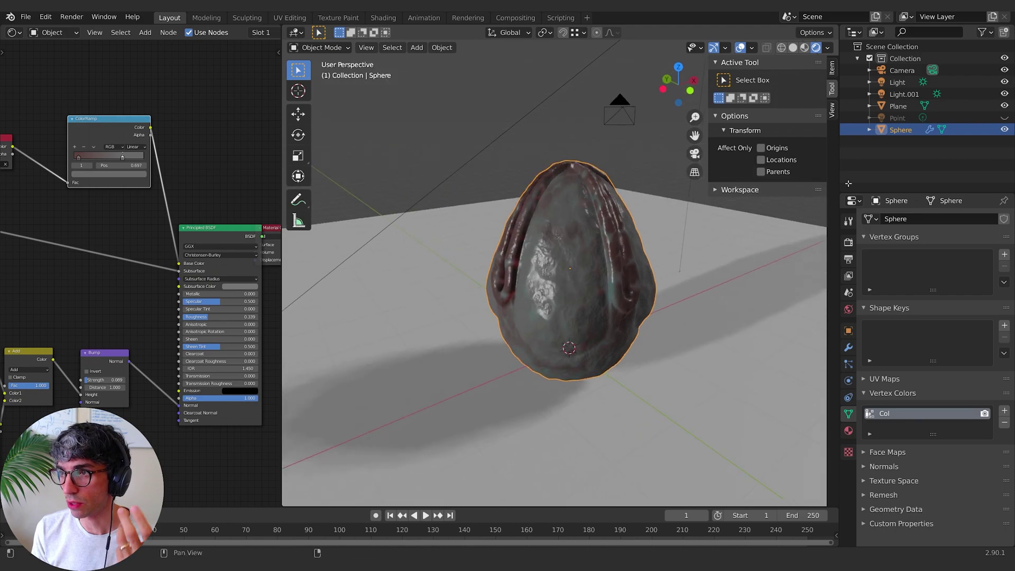
# - Unhide the Point light and inspect the glow in the egg's slits
pyautogui.click(1005, 119)
pyautogui.moveTo(616, 300); pyautogui.dragTo(640, 335, button='middle')
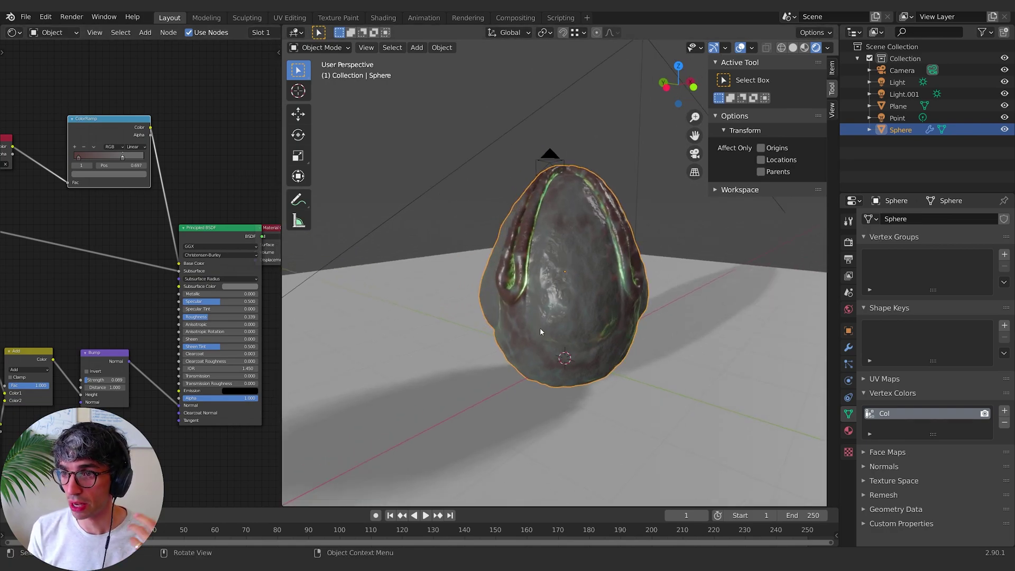
pyautogui.moveTo(551, 269); pyautogui.dragTo(548, 314, button='middle')
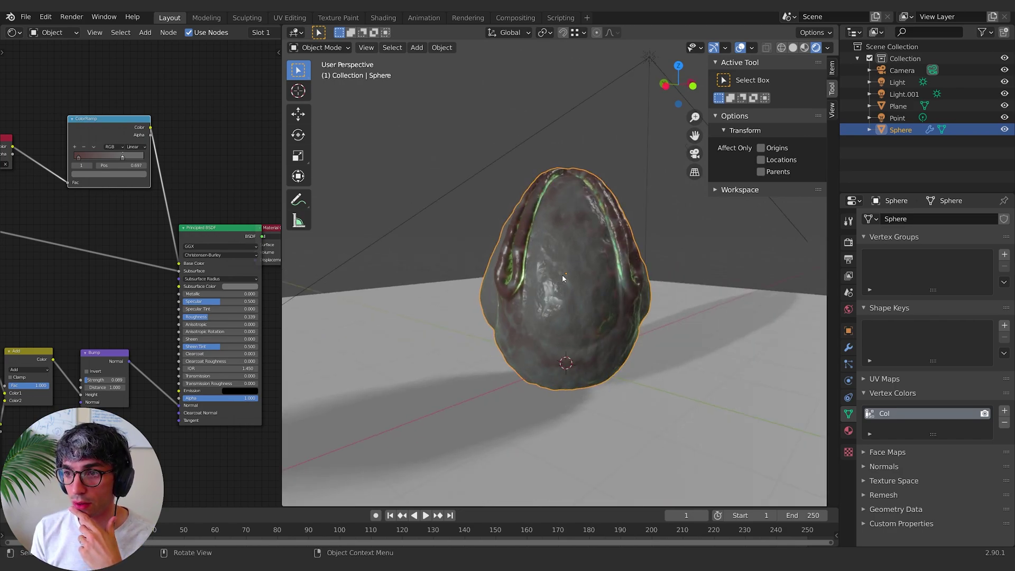
# - Move the red-and-grey ColorRamp aside and remove its link to the Principled BSDF's Base Color
pyautogui.moveTo(120, 258); pyautogui.dragTo(151, 248, button='middle')
pyautogui.moveTo(128, 191); pyautogui.dragTo(159, 177, button='middle')
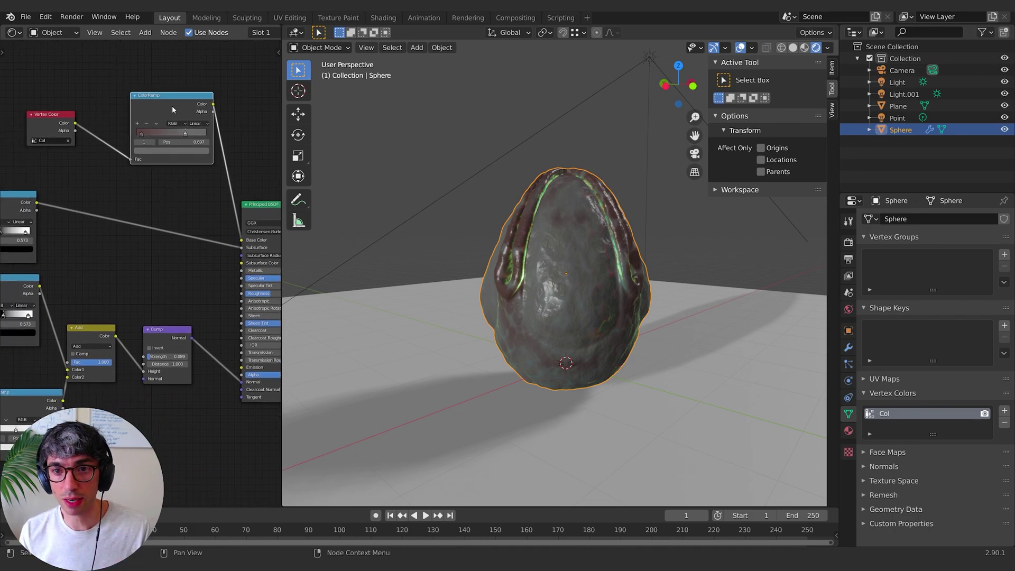
pyautogui.moveTo(172, 107); pyautogui.dragTo(178, 100)
pyautogui.moveTo(248, 233); pyautogui.dragTo(237, 237, button='middle')
pyautogui.moveTo(231, 243); pyautogui.dragTo(226, 166)
pyautogui.moveTo(140, 185); pyautogui.dragTo(177, 202, button='middle')
pyautogui.click(215, 111)
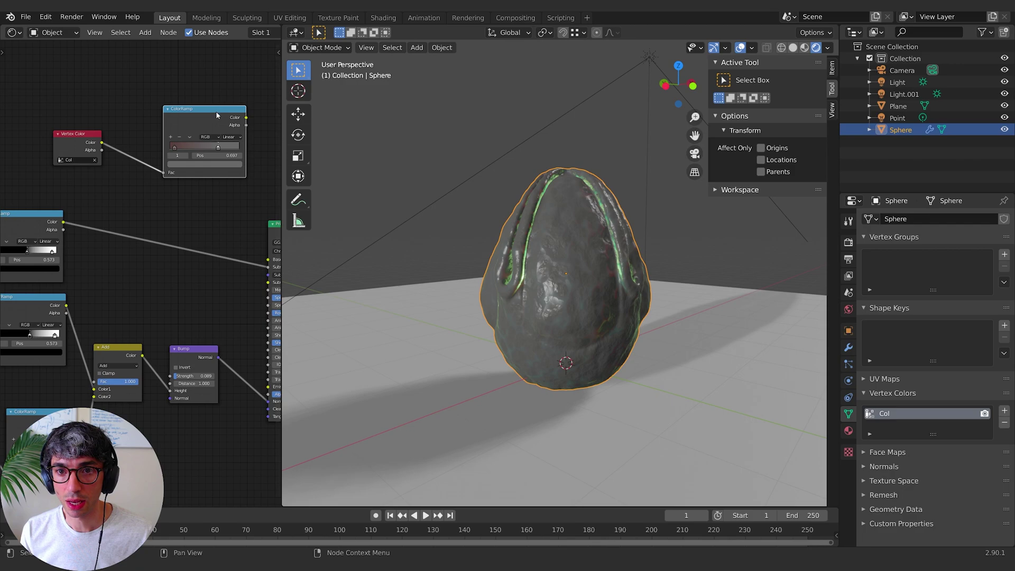
# - Duplicate the black-and-white ColorRamp and insert the copy between the Vertex Color node and the red-and-grey ColorRamp
pyautogui.click(23, 228)
pyautogui.hotkey('shift', 'd')
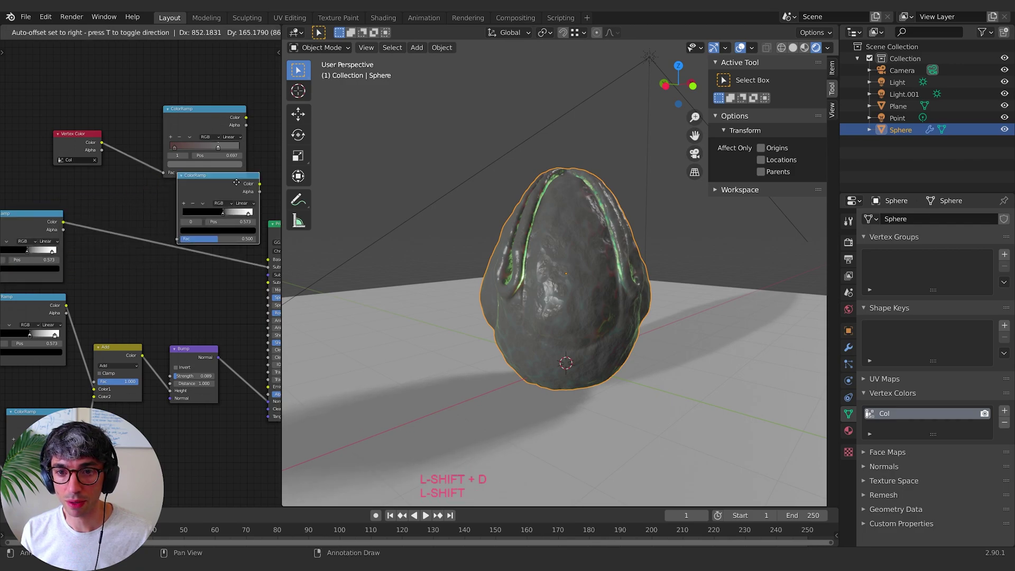
pyautogui.click(231, 174)
pyautogui.moveTo(247, 271); pyautogui.dragTo(150, 240, button='middle')
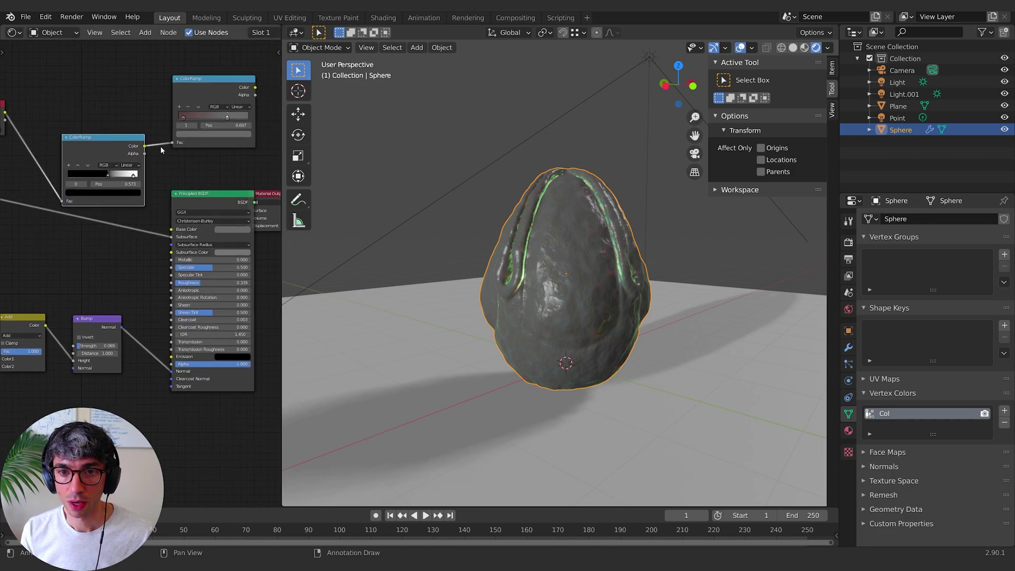
# - Detach the duplicated ColorRamp from the red-and-grey ramp and link its Color output to the Principled BSDF's Roughness
pyautogui.moveTo(172, 143); pyautogui.dragTo(153, 171)
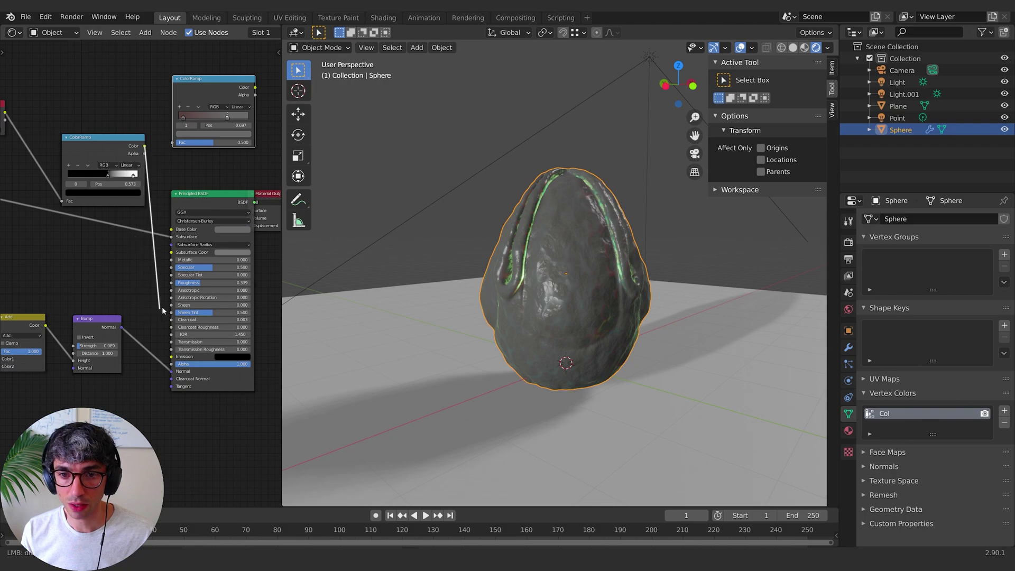
pyautogui.moveTo(173, 282); pyautogui.dragTo(173, 282)
pyautogui.moveTo(66, 257); pyautogui.dragTo(143, 272, button='middle')
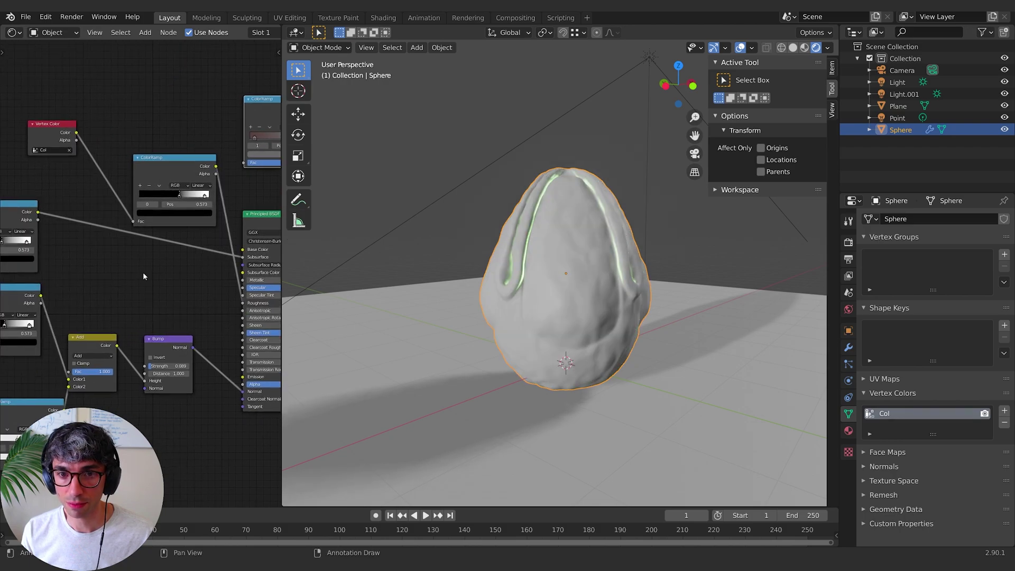
# - Recolour the roughness ColorRamp, giving the first stop a grey of value 0.555 and the last stop a light grey, and inspect the egg
pyautogui.click(183, 213)
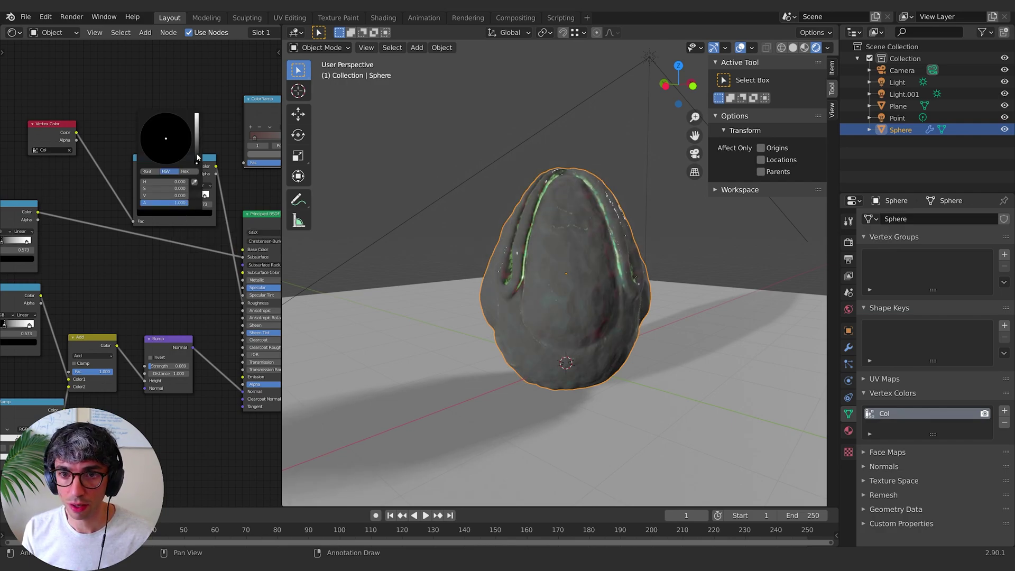
pyautogui.moveTo(197, 157); pyautogui.dragTo(197, 136)
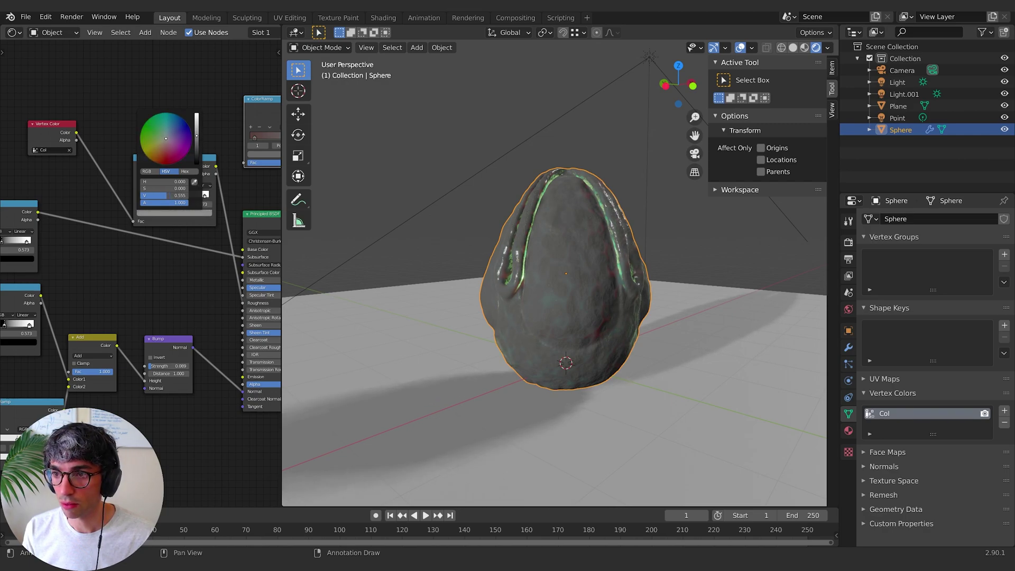
pyautogui.click(205, 198)
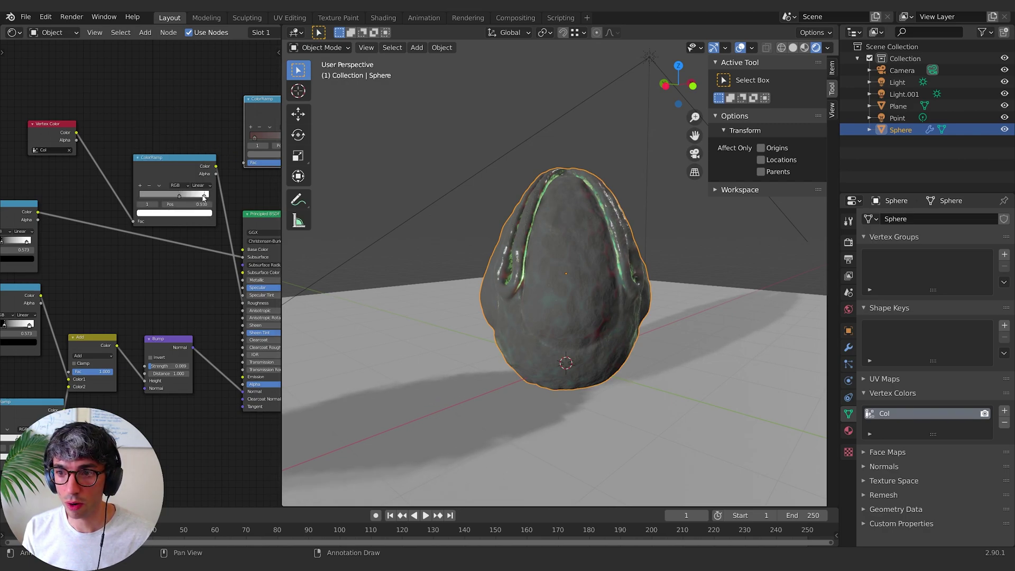
pyautogui.click(200, 214)
pyautogui.moveTo(197, 140); pyautogui.dragTo(197, 129)
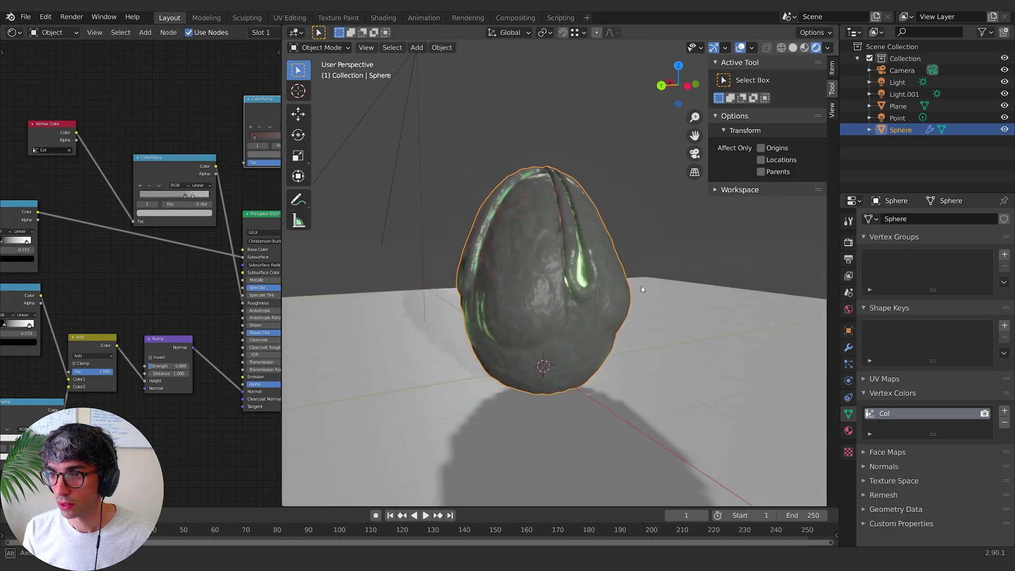
pyautogui.moveTo(642, 287); pyautogui.dragTo(585, 290, button='middle')
pyautogui.scroll(1, 591, 341)
pyautogui.moveTo(591, 341); pyautogui.dragTo(518, 339, button='middle')
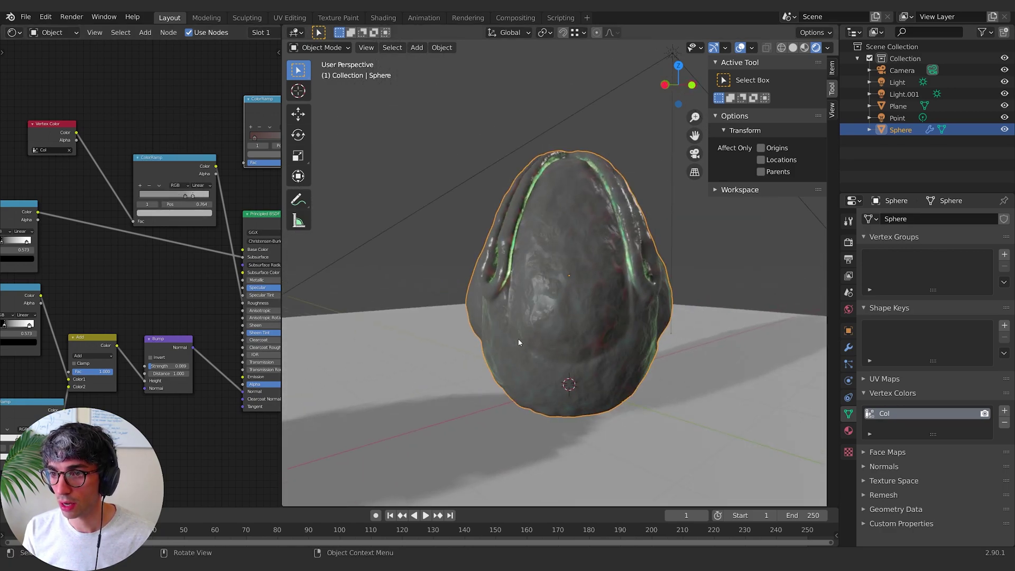
pyautogui.moveTo(508, 211); pyautogui.dragTo(614, 288, button='middle')
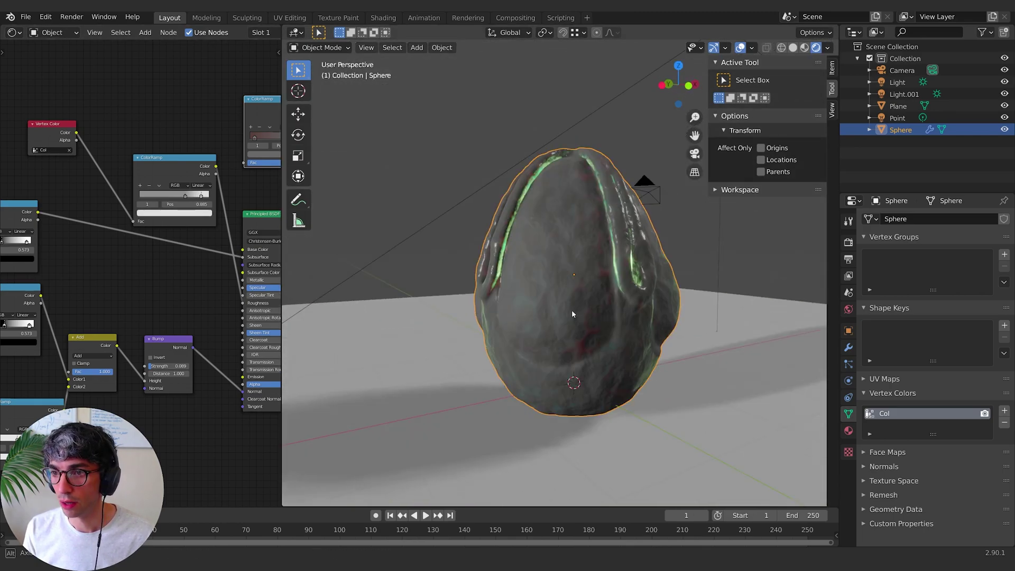
pyautogui.moveTo(572, 312); pyautogui.dragTo(605, 307, button='middle')
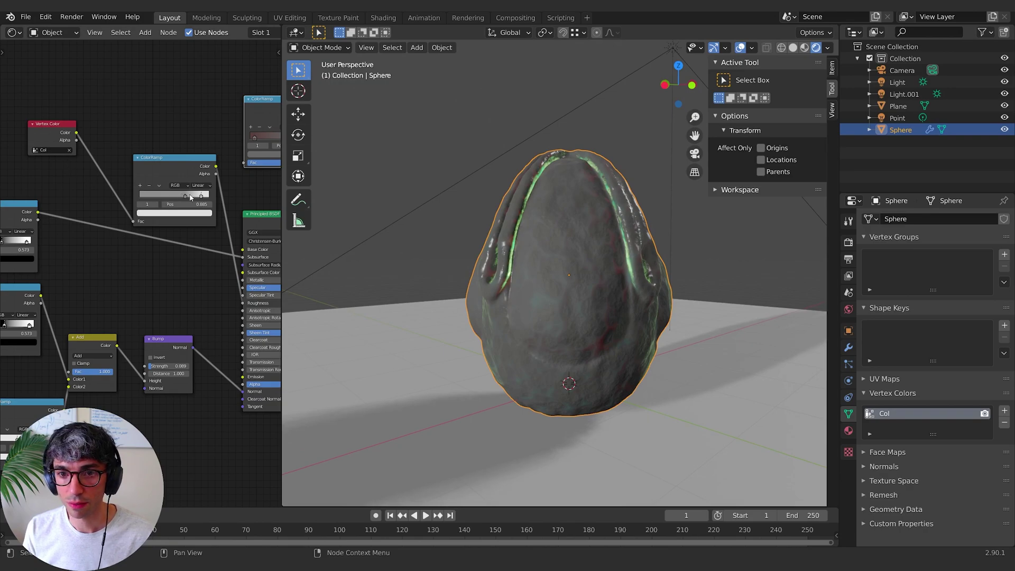
# - Spread the roughness ColorRamp's stops, placing the first at 0.521 and the last at 0.964
pyautogui.moveTo(182, 197); pyautogui.dragTo(177, 198)
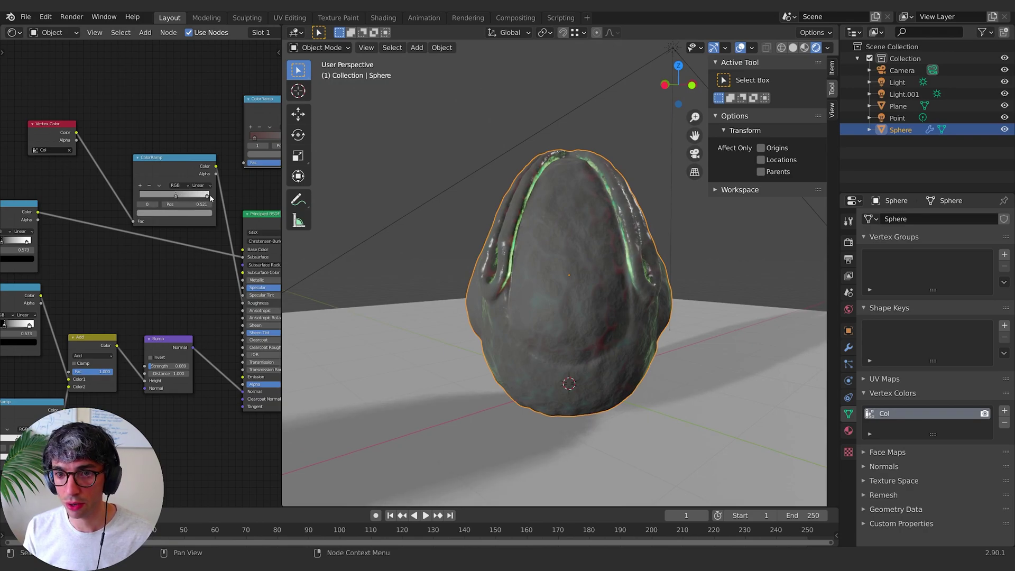
pyautogui.click(208, 195)
pyautogui.moveTo(452, 272); pyautogui.dragTo(520, 315, button='middle')
pyautogui.scroll(-3, 591, 319)
# - Reconnect the red-and-grey ColorRamp, linking Vertex Color to its Fac and its Color output to the Principled BSDF's Base Color
pyautogui.moveTo(171, 161); pyautogui.dragTo(161, 172)
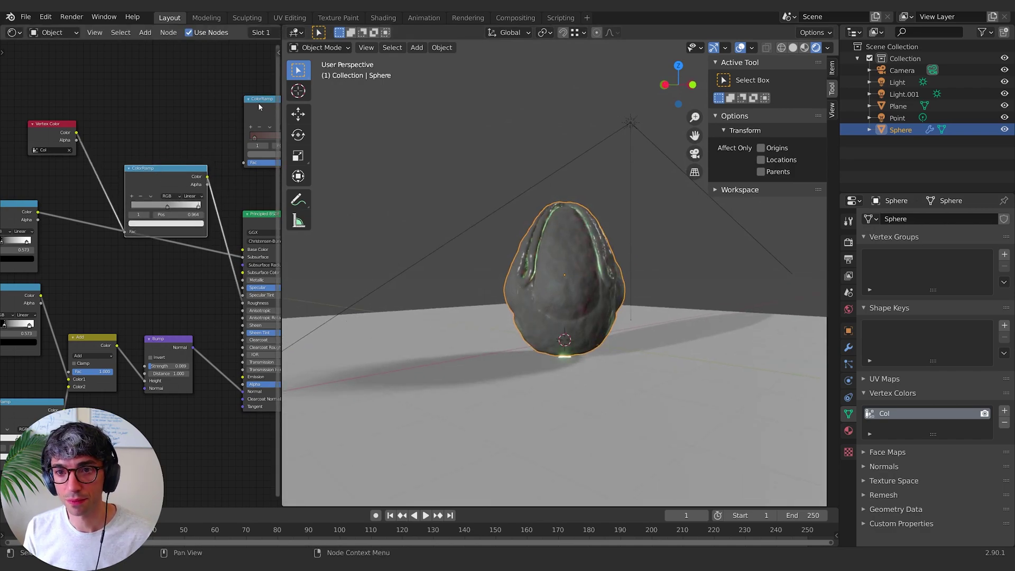
pyautogui.moveTo(197, 97); pyautogui.dragTo(244, 251)
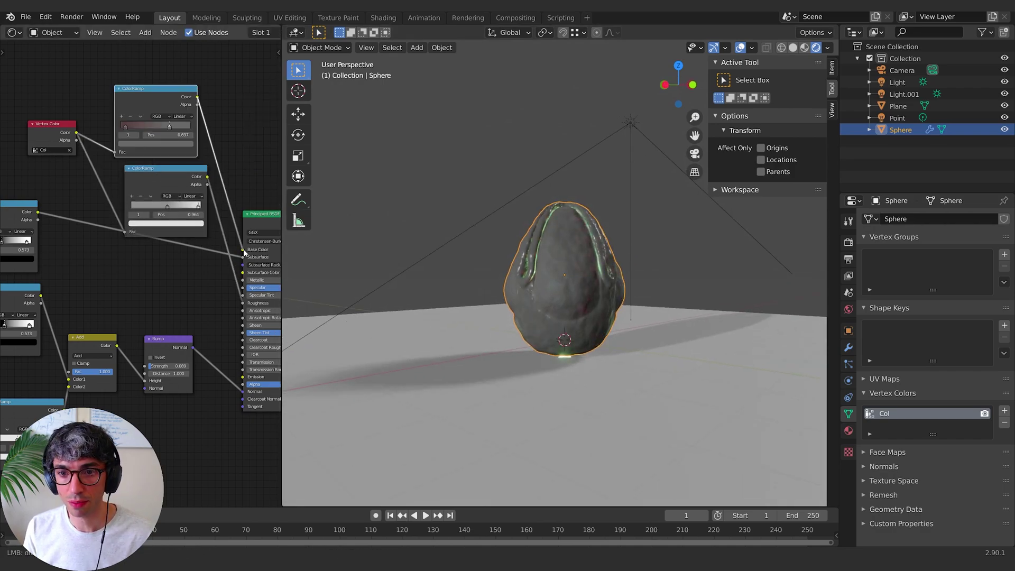
pyautogui.moveTo(248, 174); pyautogui.dragTo(264, 168, button='middle')
pyautogui.scroll(2, 562, 363)
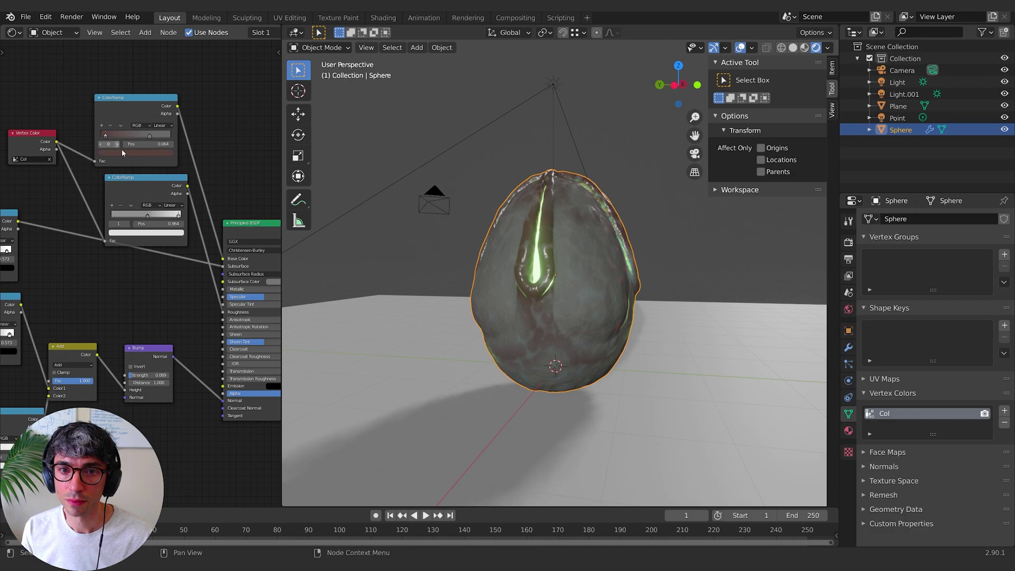
# - Darken the base colour ColorRamp's first stop, move it to 0.209 and use Ease interpolation
pyautogui.click(123, 153)
pyautogui.moveTo(158, 94); pyautogui.dragTo(159, 98)
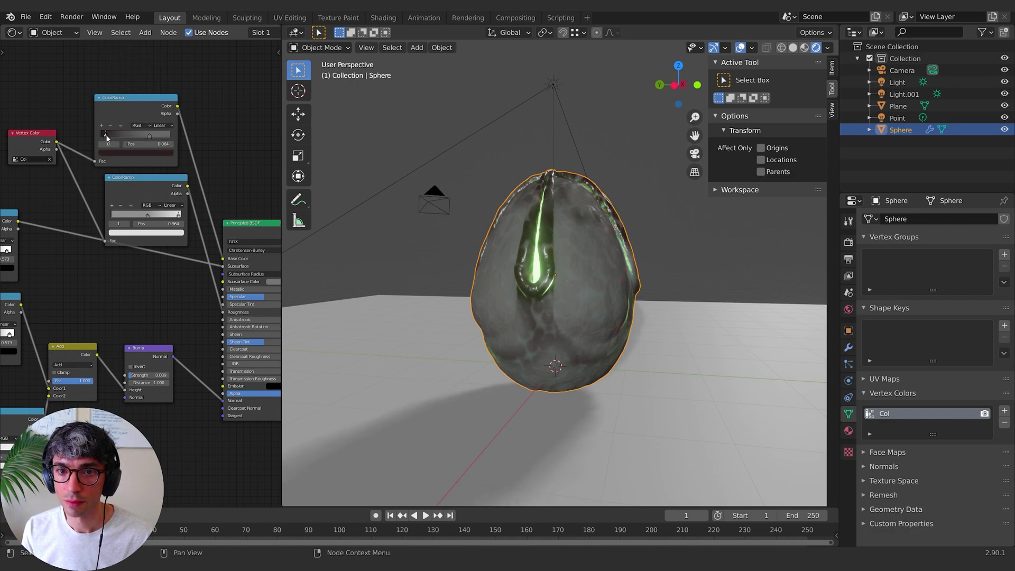
pyautogui.moveTo(107, 137); pyautogui.dragTo(165, 138)
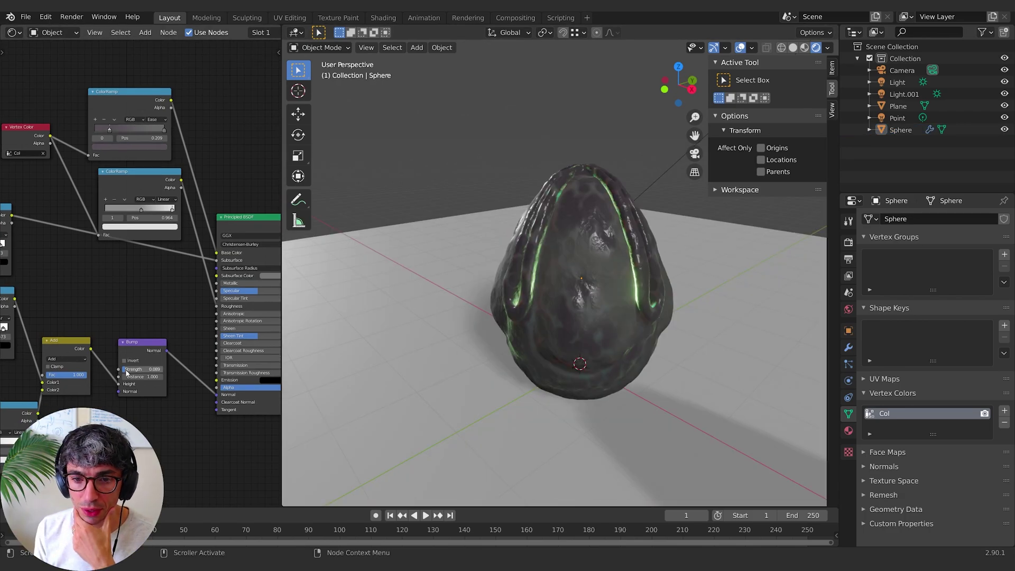
# - Set the Bump node's Strength to 0.244 and Distance to 0.200, checking the egg's surface up close
pyautogui.moveTo(138, 369); pyautogui.dragTo(159, 369)
pyautogui.moveTo(532, 352); pyautogui.dragTo(573, 345, button='middle')
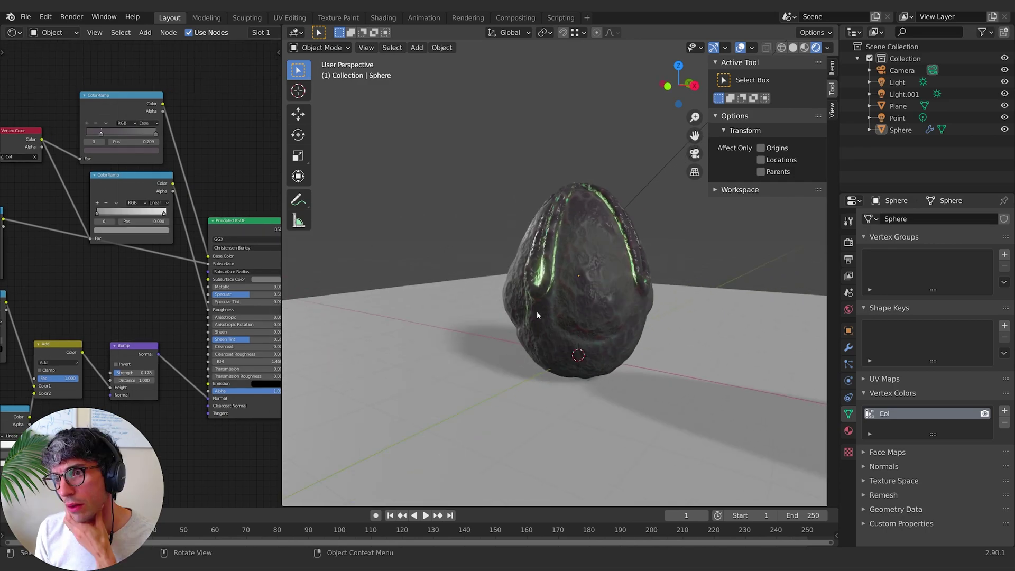
pyautogui.moveTo(537, 313)
pyautogui.mouseDown(button='middle')
pyautogui.moveTo(512, 310)
pyautogui.moveTo(528, 318)
pyautogui.mouseUp(button='middle')
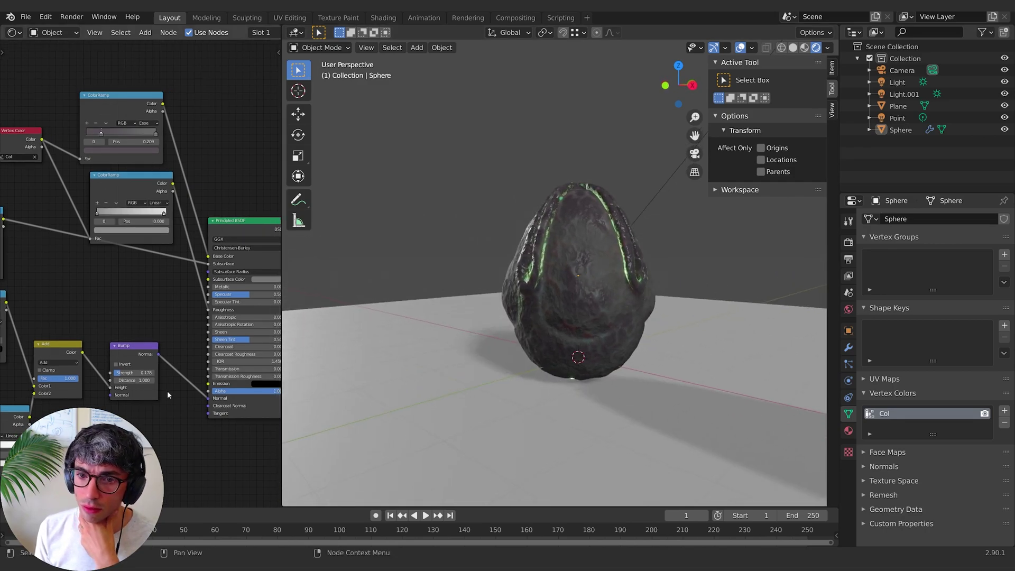
pyautogui.moveTo(133, 373)
pyautogui.mouseDown()
pyautogui.moveTo(144, 373)
pyautogui.moveTo(122, 380)
pyautogui.mouseUp()
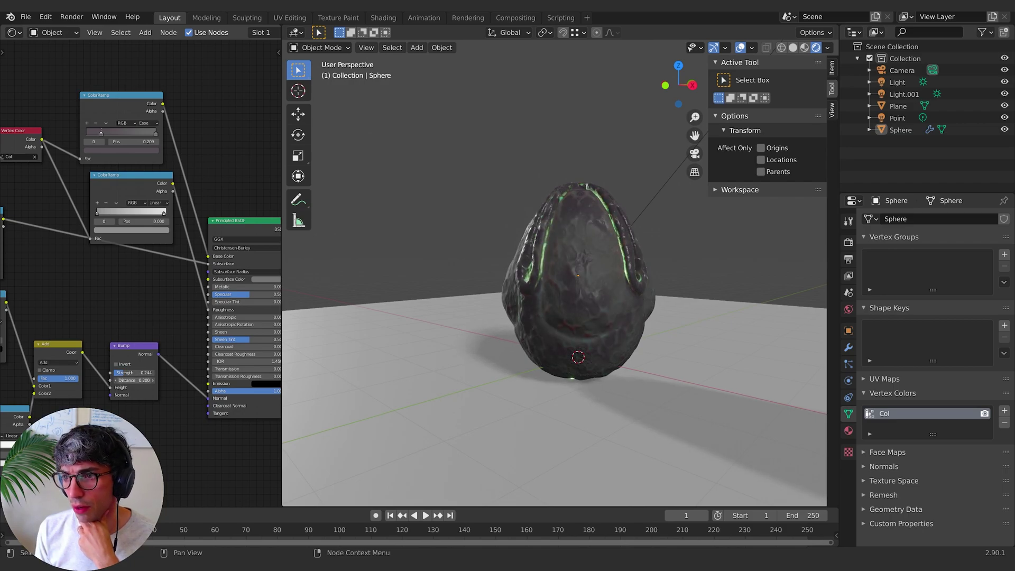
pyautogui.scroll(2, 597, 381)
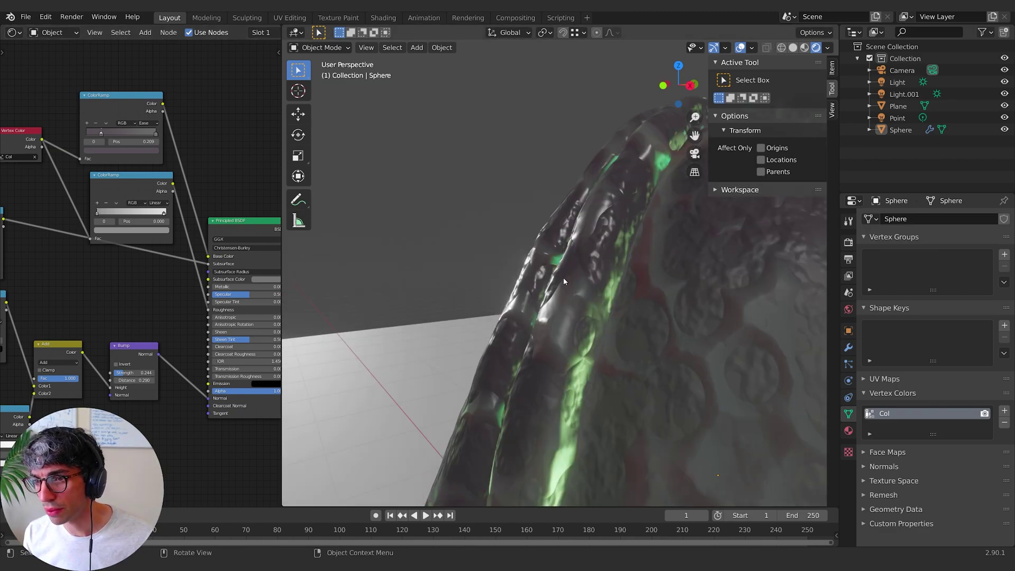
pyautogui.moveTo(592, 360); pyautogui.dragTo(550, 341, button='middle')
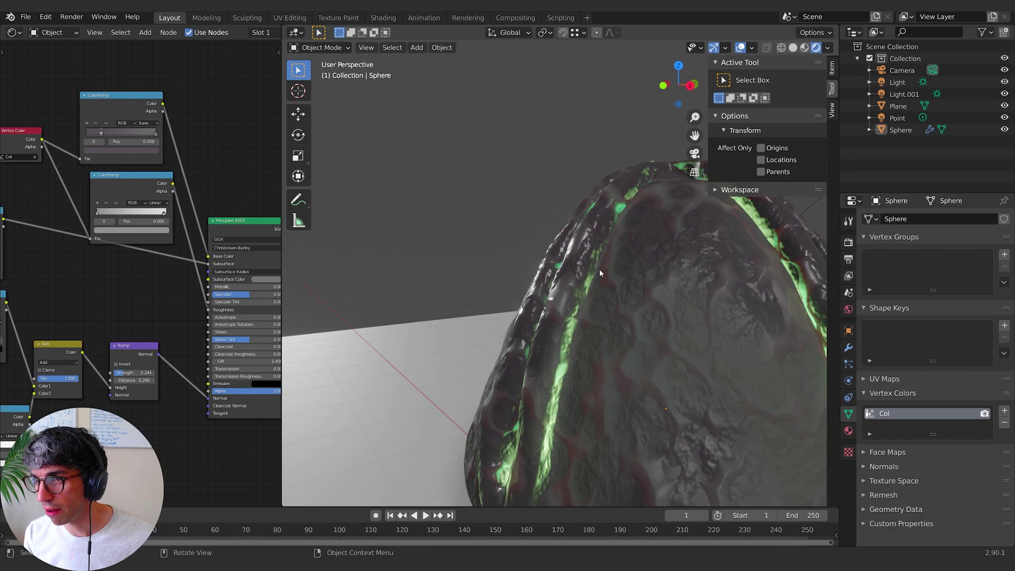
# - Raise the Plane 1.4413 m along Z and assign Material.001 to it
pyautogui.scroll(-3, 600, 273)
pyautogui.keyDown('shift'); pyautogui.moveTo(618, 361); pyautogui.dragTo(600, 337, button='middle'); pyautogui.keyUp('shift')
pyautogui.scroll(-2, 595, 353)
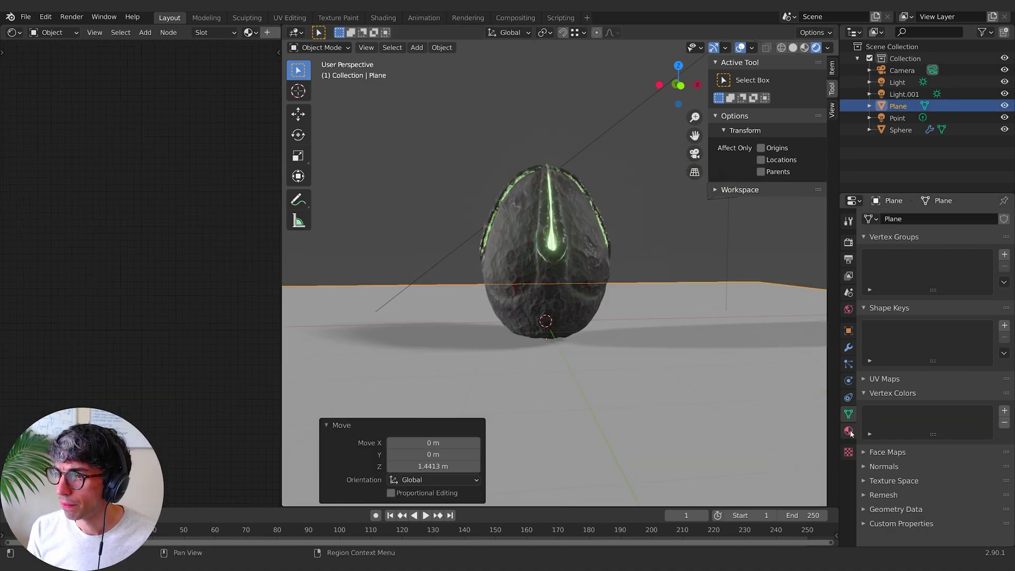
pyautogui.click(849, 431)
pyautogui.click(868, 267)
pyautogui.click(777, 298)
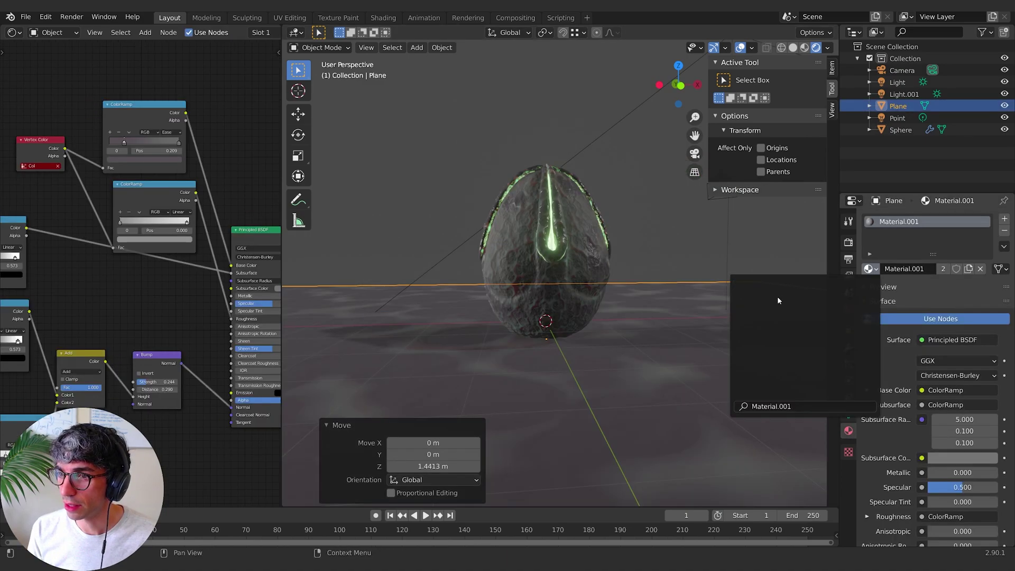
# - Darken the World background colour to black and view the egg without overlays
pyautogui.moveTo(693, 353)
pyautogui.mouseDown(button='middle')
pyautogui.moveTo(699, 347)
pyautogui.moveTo(680, 387)
pyautogui.moveTo(681, 342)
pyautogui.mouseUp(button='middle')
pyautogui.scroll(-5, 709, 337)
pyautogui.scroll(5, 681, 342)
pyautogui.click(849, 293)
pyautogui.click(848, 309)
pyautogui.click(959, 296)
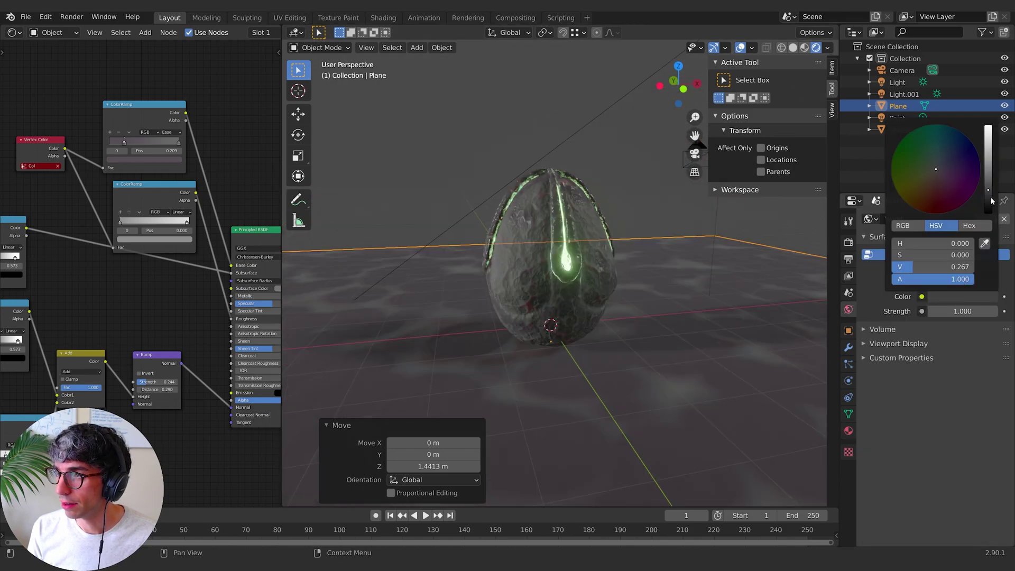
pyautogui.moveTo(993, 201); pyautogui.dragTo(992, 213)
pyautogui.click(740, 47)
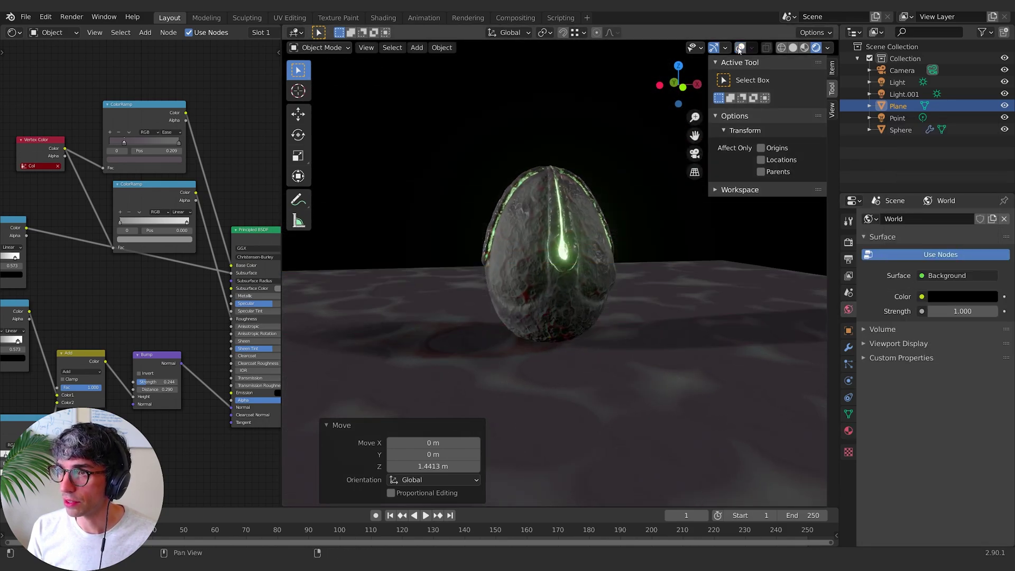
pyautogui.moveTo(658, 259); pyautogui.dragTo(638, 240, button='middle')
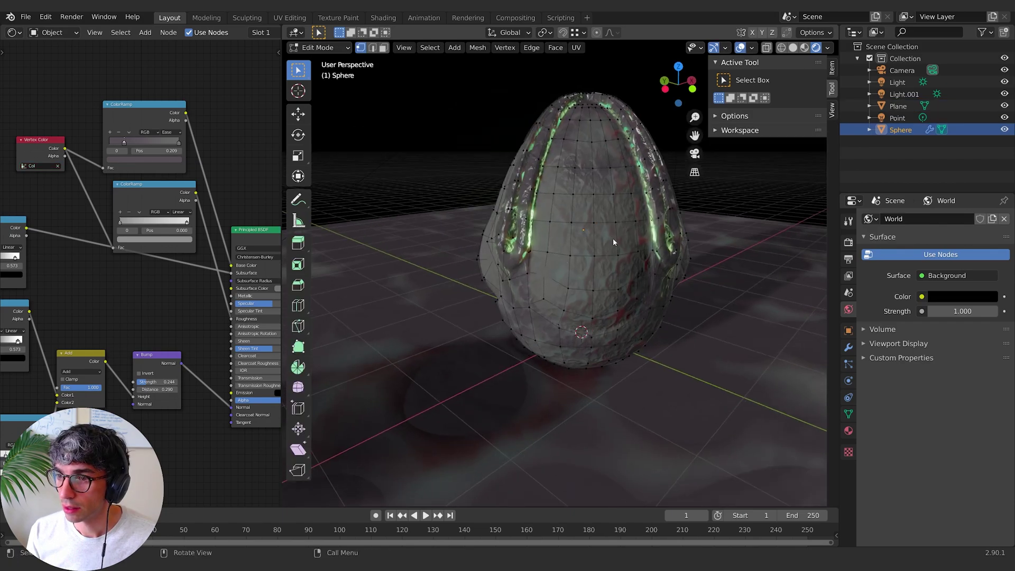
# - Add a second vertex colour layer, Col.001, to the Sphere
pyautogui.press('Tab')
pyautogui.press('Tab')
pyautogui.moveTo(615, 243)
pyautogui.mouseDown(button='middle')
pyautogui.moveTo(566, 243)
pyautogui.moveTo(634, 249)
pyautogui.moveTo(616, 245)
pyautogui.mouseUp(button='middle')
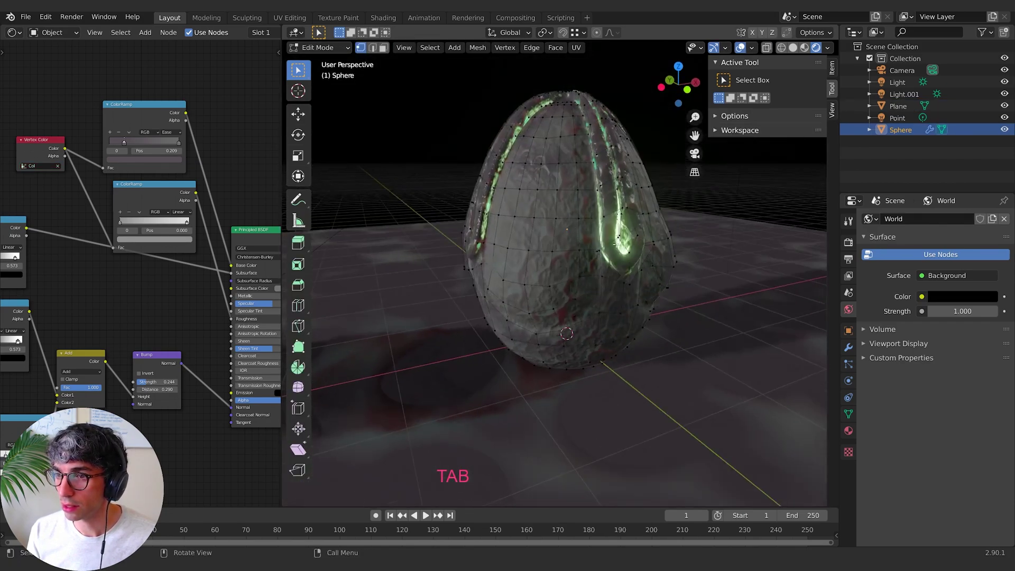
pyautogui.click(848, 414)
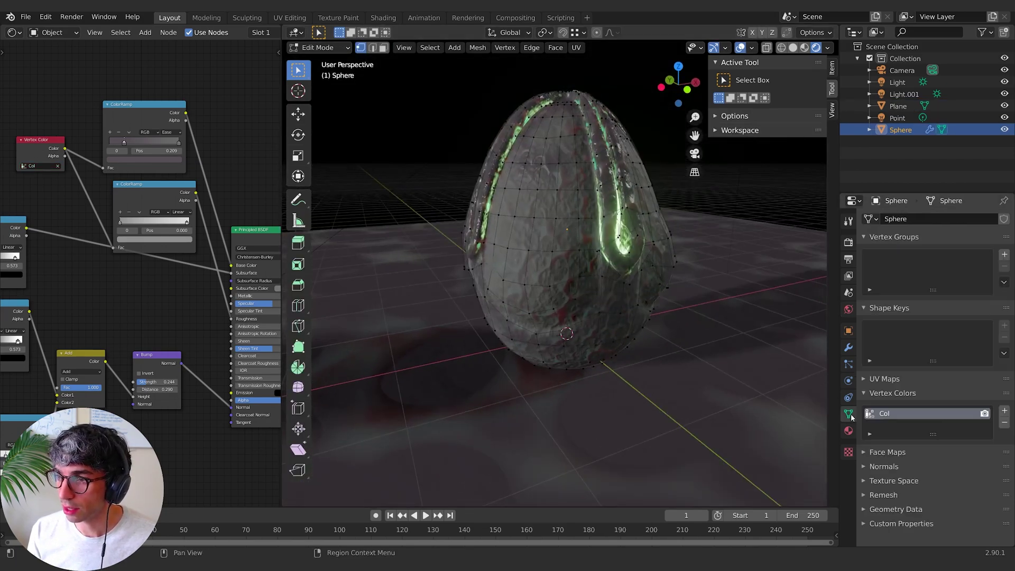
pyautogui.click(1005, 412)
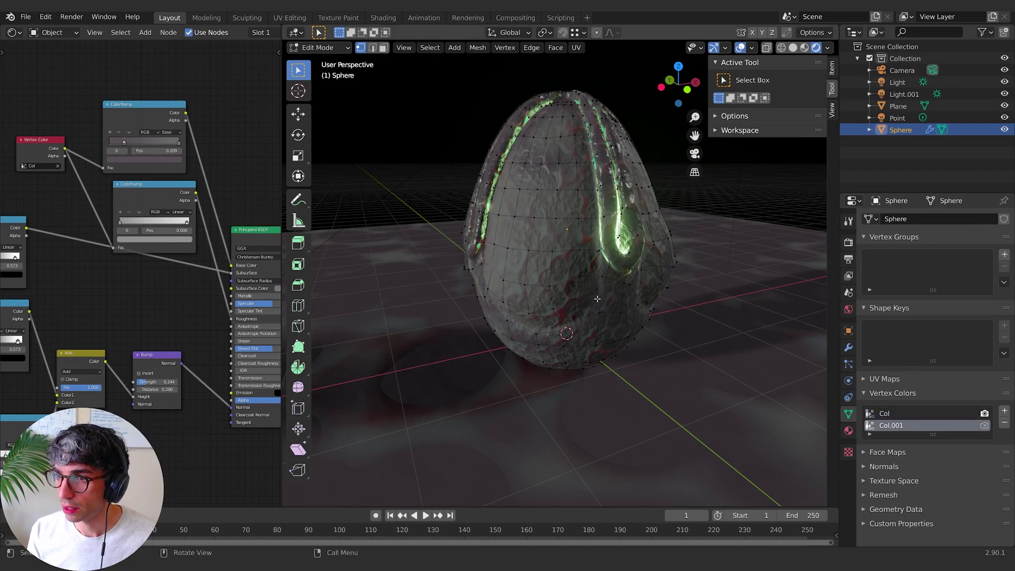
# - Switch the Sphere to Vertex Paint with a white Draw brush and show it in solid shading
pyautogui.moveTo(608, 254); pyautogui.dragTo(571, 258, button='middle')
pyautogui.click(317, 47)
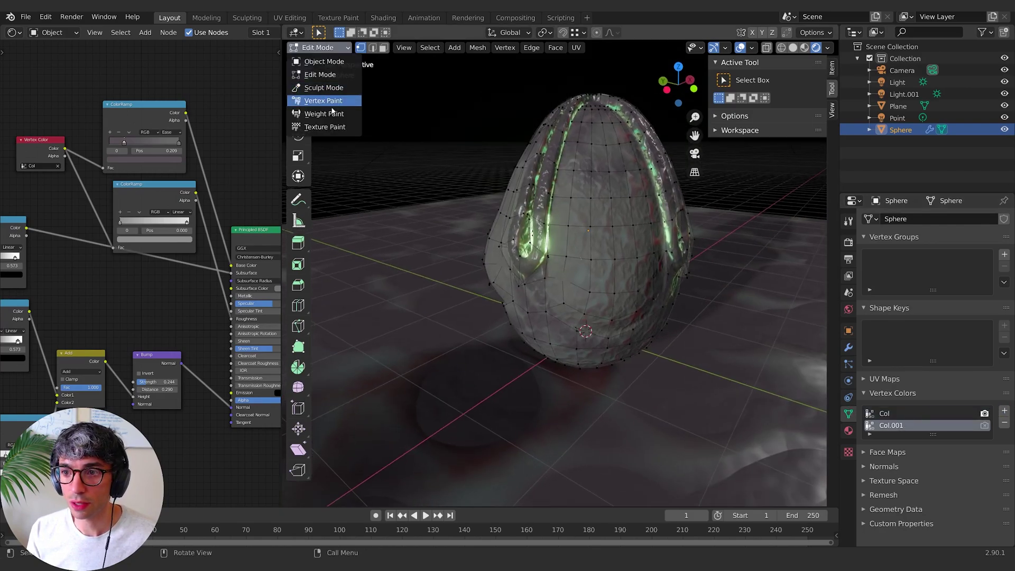
pyautogui.click(328, 102)
pyautogui.moveTo(416, 173); pyautogui.dragTo(397, 170, button='middle')
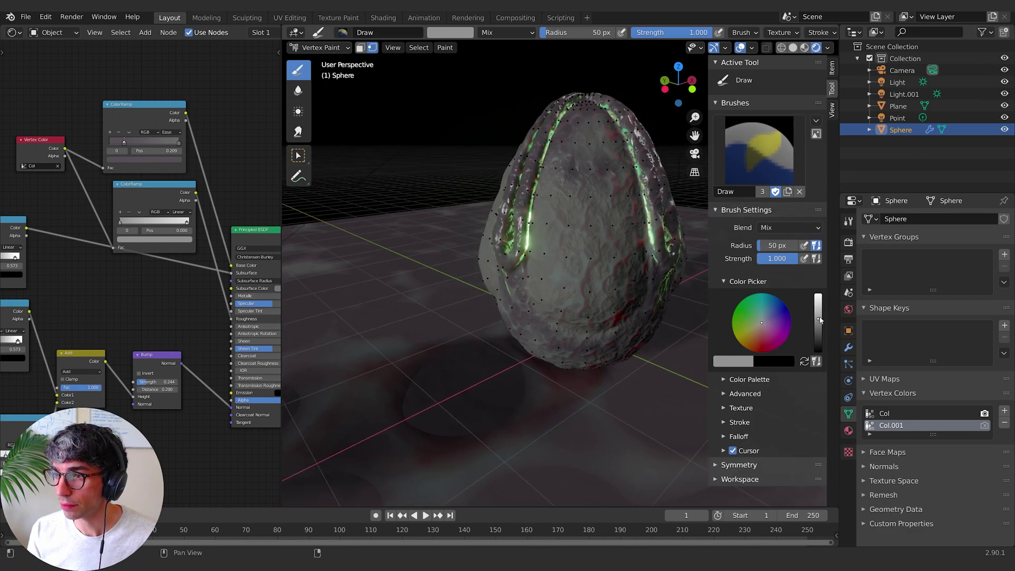
pyautogui.moveTo(820, 320); pyautogui.dragTo(822, 292)
pyautogui.click(793, 48)
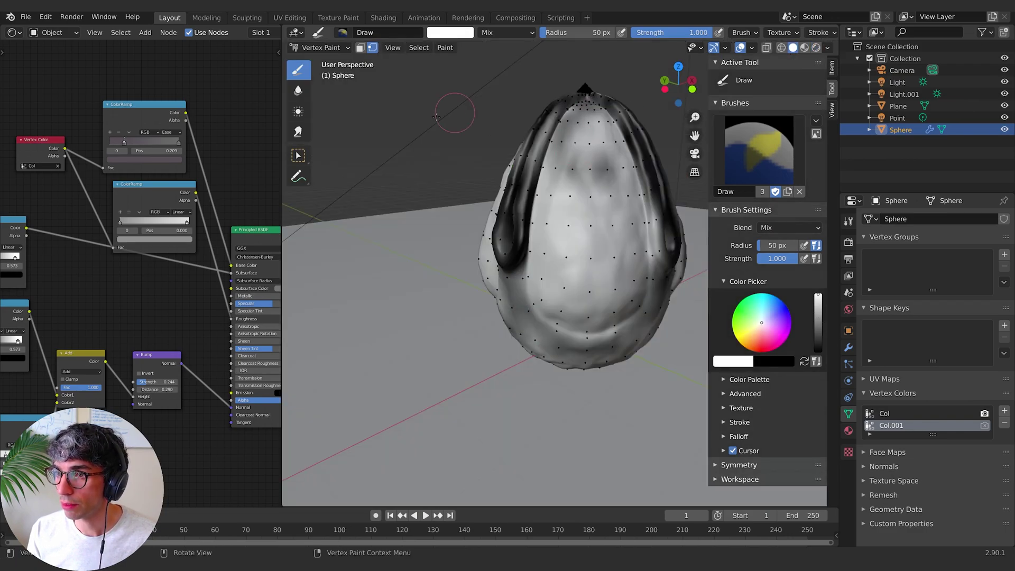
pyautogui.keyDown('shift'); pyautogui.moveTo(444, 124); pyautogui.dragTo(356, 125, button='middle'); pyautogui.keyUp('shift')
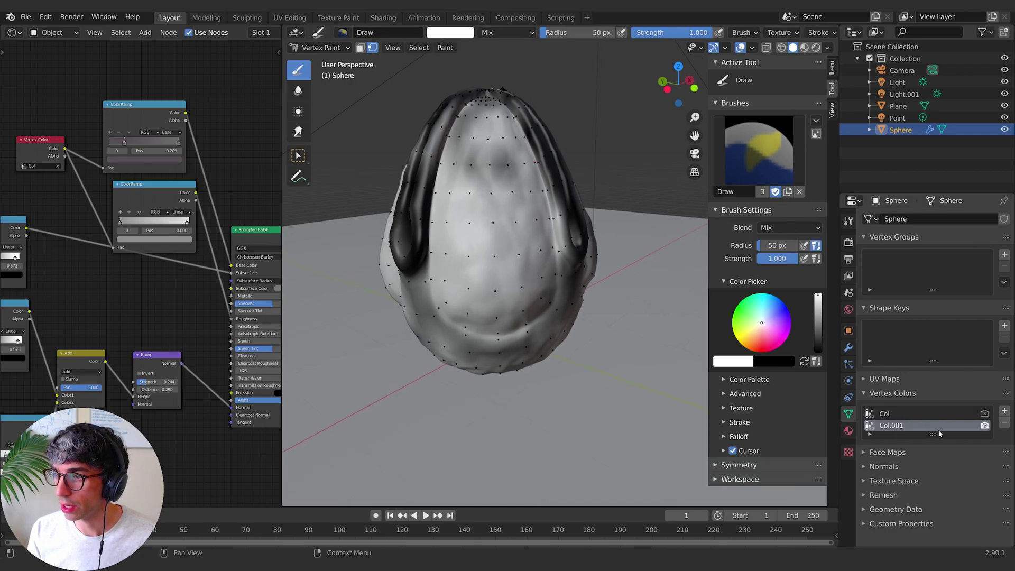
# - Paint the whole egg white on the Col.001 vertex colour layer, comparing it with the Col layer
pyautogui.moveTo(390, 258)
pyautogui.mouseDown(button='middle')
pyautogui.moveTo(365, 300)
pyautogui.moveTo(391, 250)
pyautogui.mouseUp(button='middle')
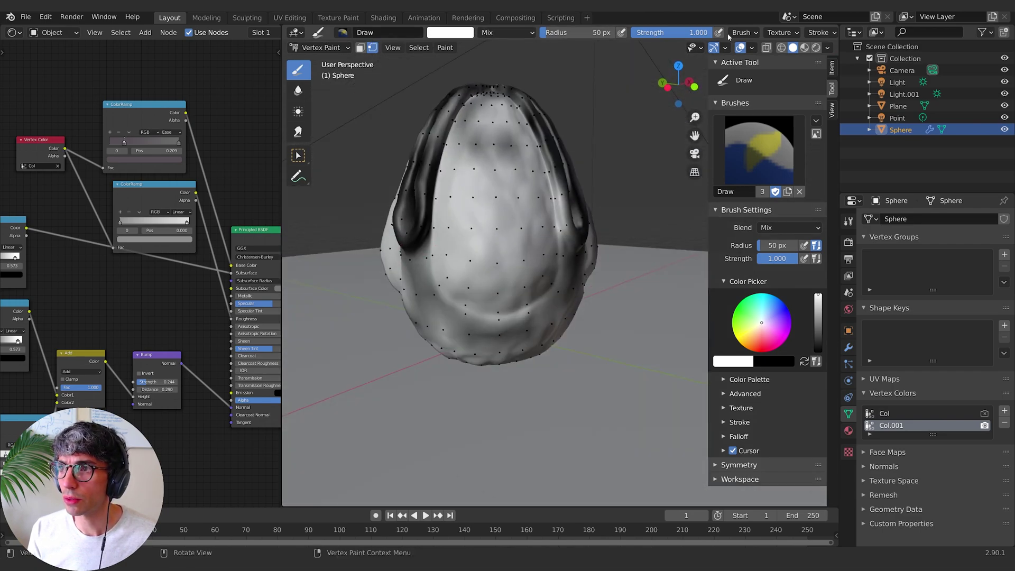
pyautogui.scroll(-3, 729, 36)
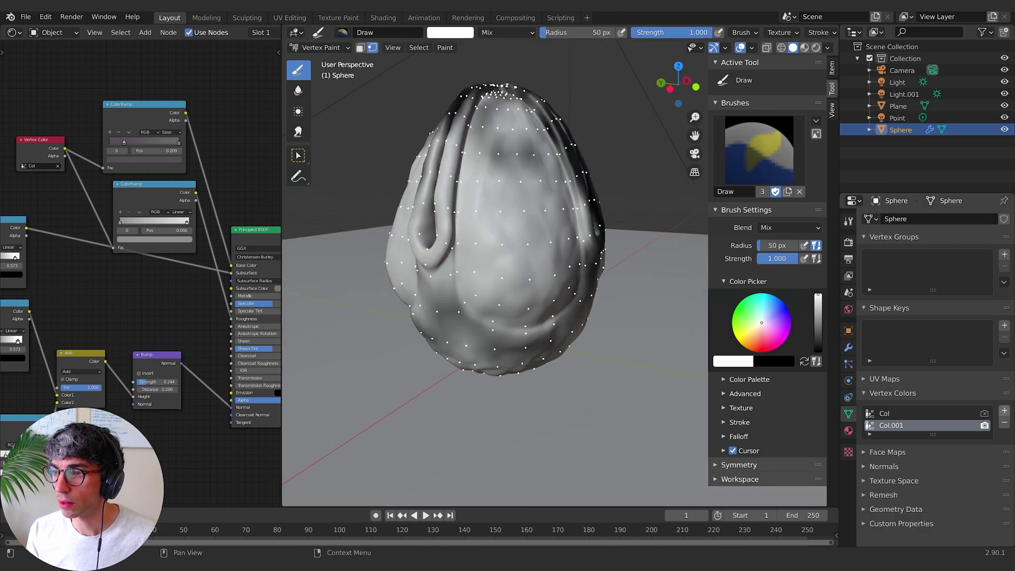
pyautogui.click(938, 415)
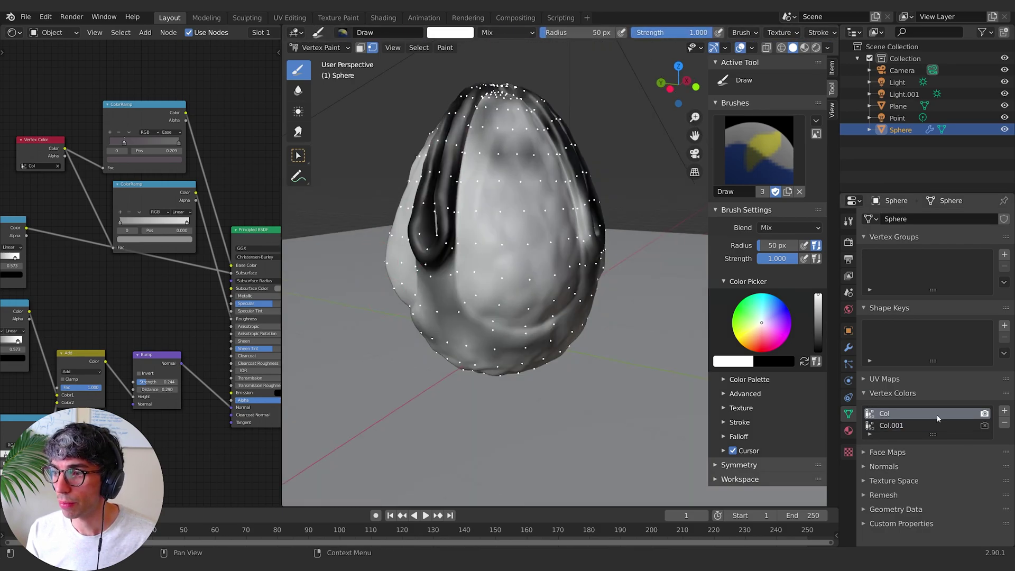
pyautogui.click(936, 426)
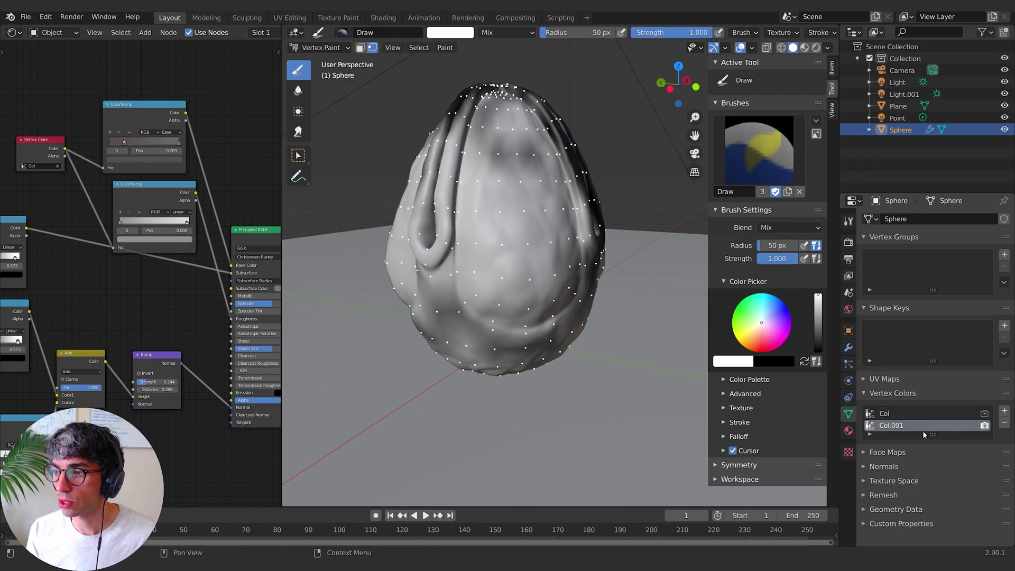
pyautogui.moveTo(555, 264); pyautogui.dragTo(500, 340, button='middle')
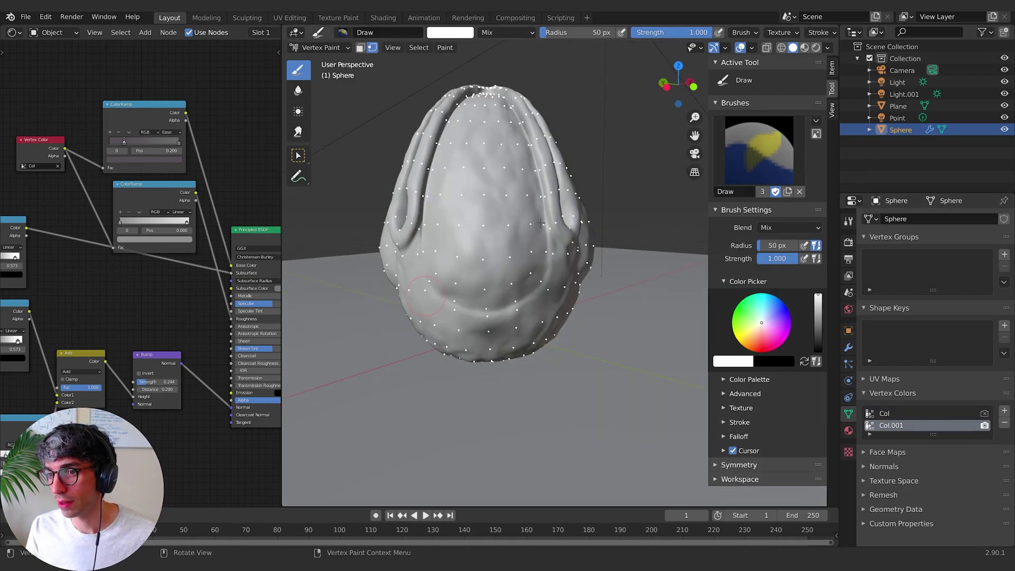
pyautogui.moveTo(595, 284); pyautogui.dragTo(478, 284, button='middle')
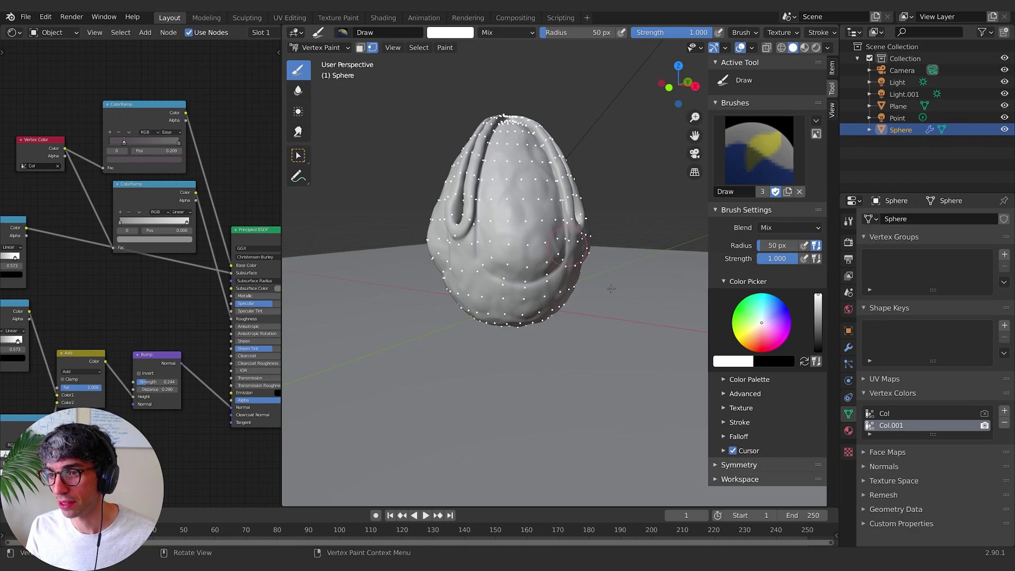
pyautogui.moveTo(605, 281); pyautogui.dragTo(714, 301, button='middle')
pyautogui.scroll(2, 616, 288)
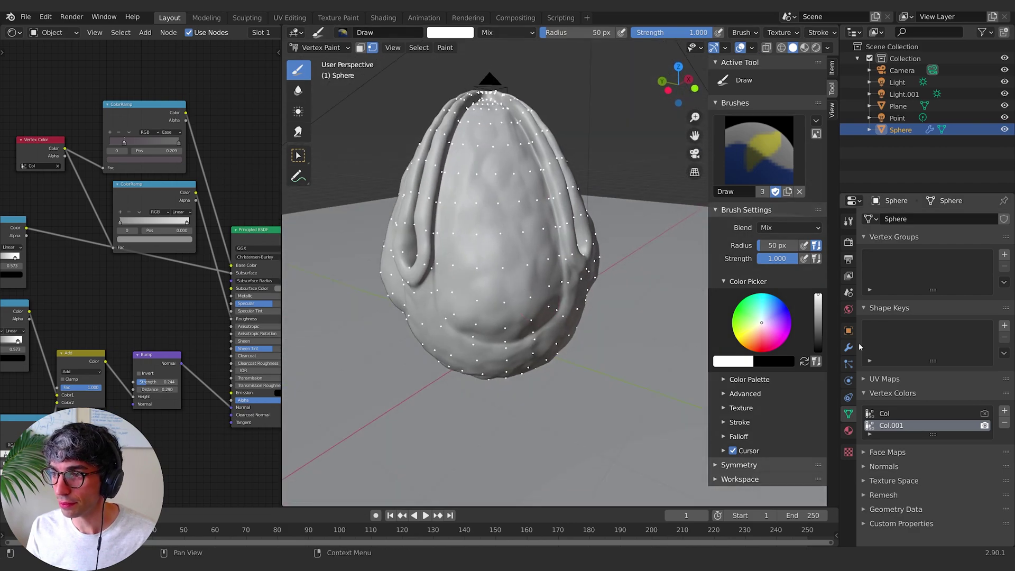
# - Swap the brush to black and paint the front shell panel between the two ridges on Col.001
pyautogui.press('x')
pyautogui.moveTo(597, 321); pyautogui.dragTo(571, 318, button='middle')
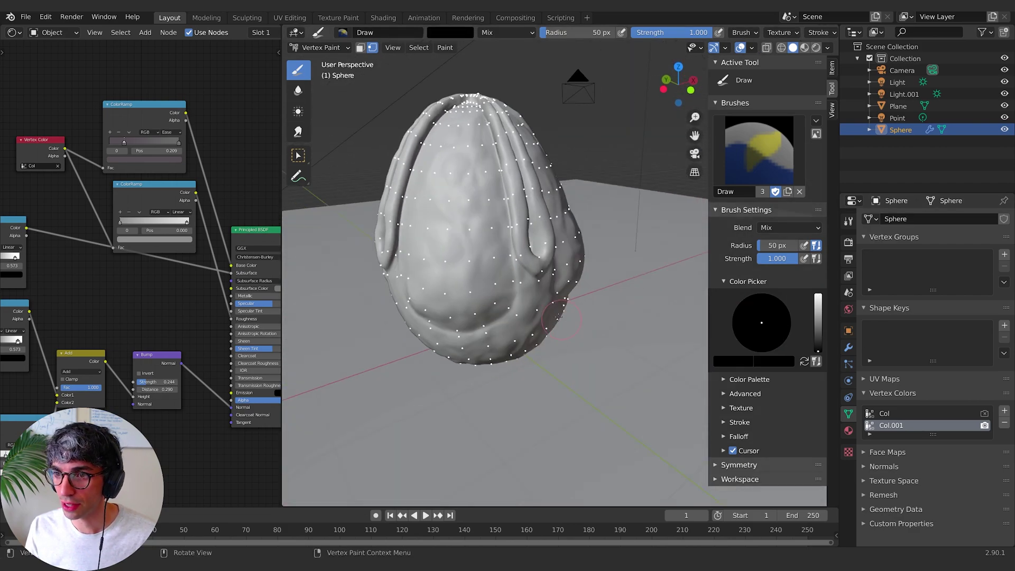
pyautogui.moveTo(511, 229); pyautogui.dragTo(525, 224, button='middle')
pyautogui.moveTo(480, 118)
pyautogui.mouseDown()
pyautogui.moveTo(447, 254)
pyautogui.moveTo(467, 286)
pyautogui.moveTo(510, 249)
pyautogui.moveTo(495, 301)
pyautogui.moveTo(466, 304)
pyautogui.moveTo(442, 278)
pyautogui.moveTo(452, 299)
pyautogui.moveTo(428, 237)
pyautogui.moveTo(454, 122)
pyautogui.moveTo(471, 197)
pyautogui.moveTo(503, 233)
pyautogui.moveTo(499, 143)
pyautogui.moveTo(486, 154)
pyautogui.moveTo(484, 110)
pyautogui.moveTo(529, 280)
pyautogui.moveTo(534, 212)
pyautogui.moveTo(493, 167)
pyautogui.mouseUp()
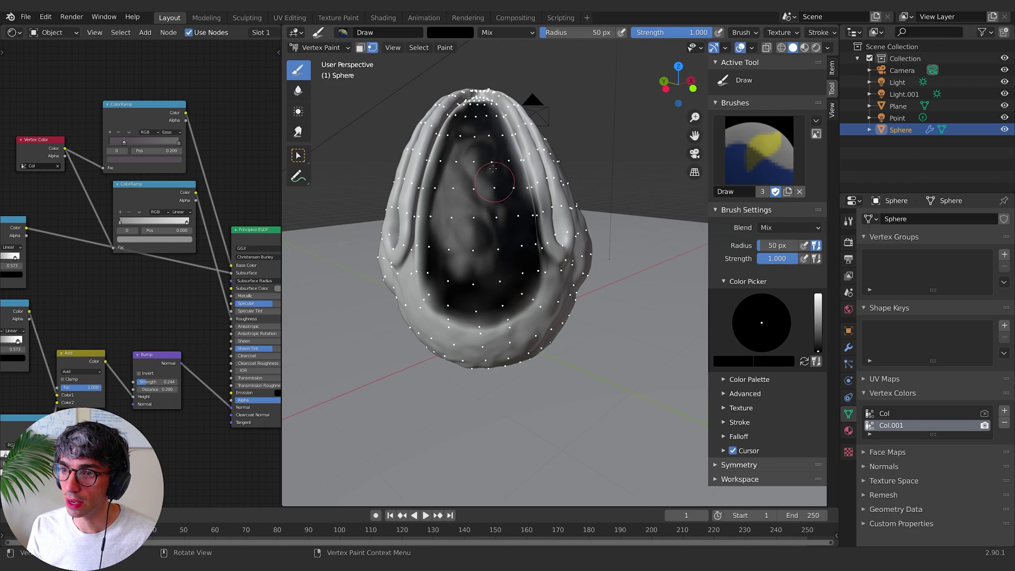
pyautogui.moveTo(485, 122); pyautogui.dragTo(479, 340)
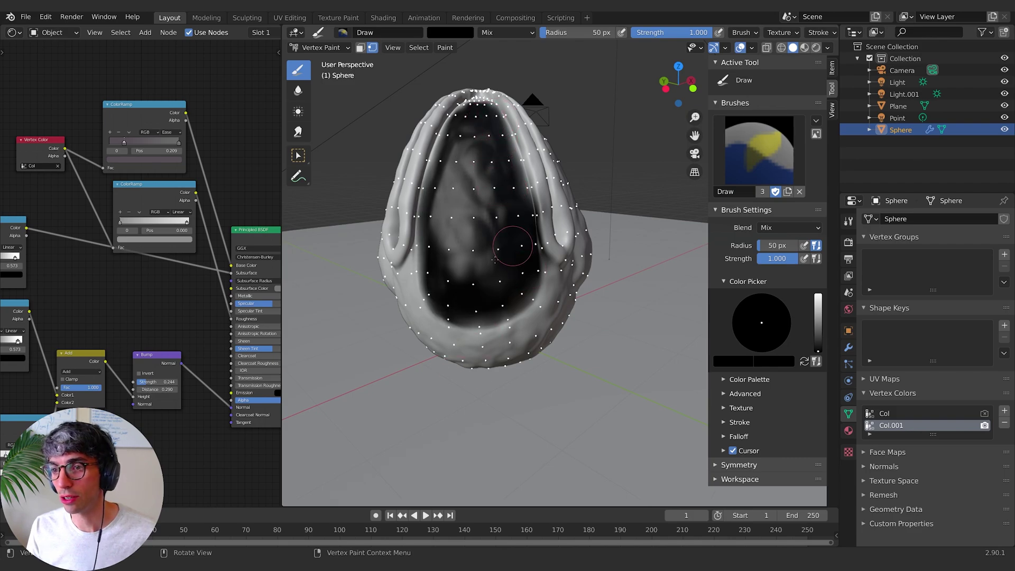
# - Paint the remaining shell panels between the ridges black around the egg, keeping the ridges white
pyautogui.moveTo(495, 260); pyautogui.dragTo(526, 240, button='middle')
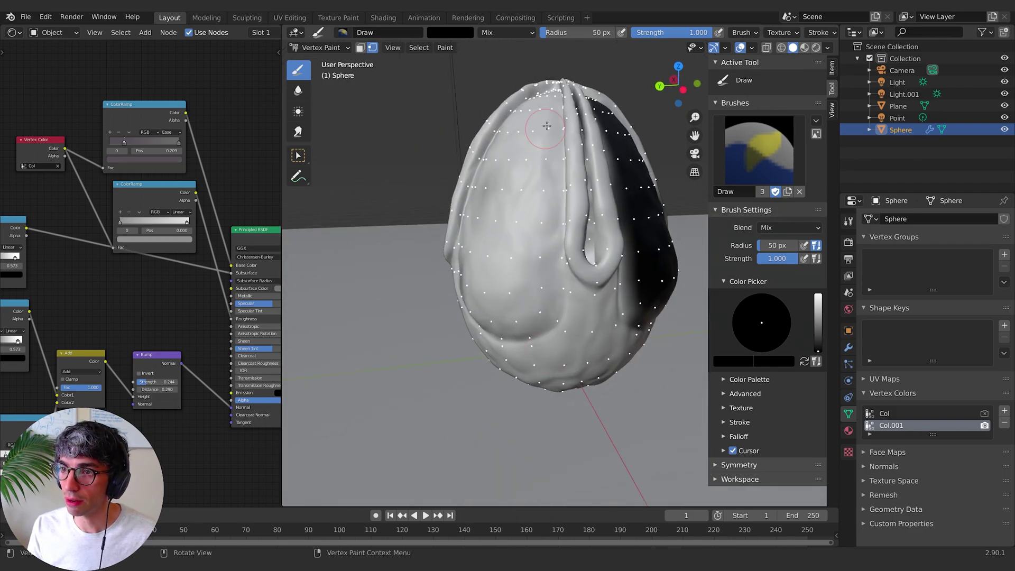
pyautogui.moveTo(547, 126)
pyautogui.mouseDown()
pyautogui.moveTo(542, 302)
pyautogui.moveTo(512, 327)
pyautogui.moveTo(494, 275)
pyautogui.moveTo(523, 140)
pyautogui.moveTo(511, 154)
pyautogui.moveTo(482, 268)
pyautogui.moveTo(492, 283)
pyautogui.moveTo(518, 141)
pyautogui.mouseUp()
pyautogui.moveTo(529, 217); pyautogui.dragTo(589, 224, button='middle')
pyautogui.moveTo(611, 278); pyautogui.dragTo(637, 311)
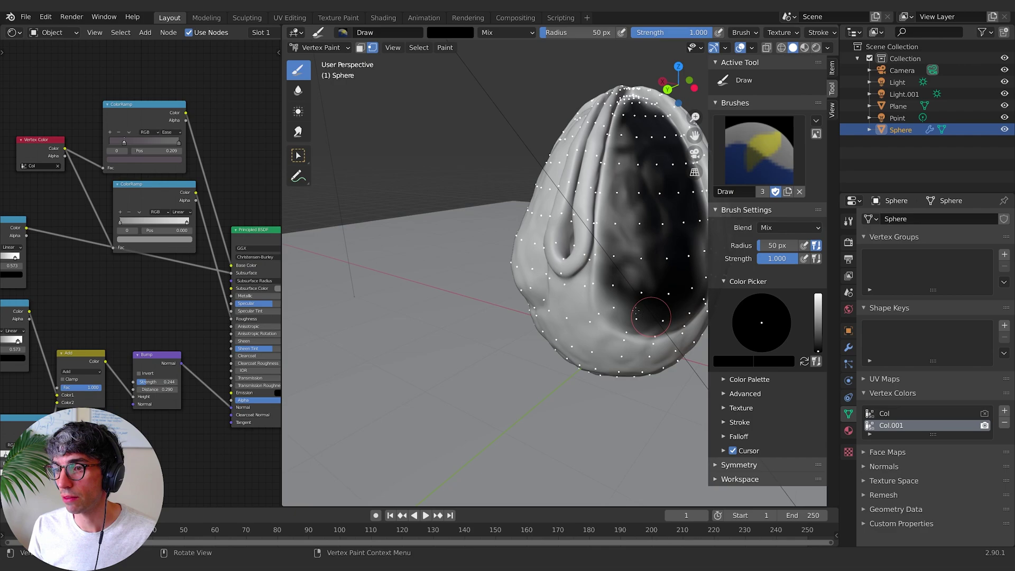
pyautogui.moveTo(637, 312); pyautogui.dragTo(613, 289, button='middle')
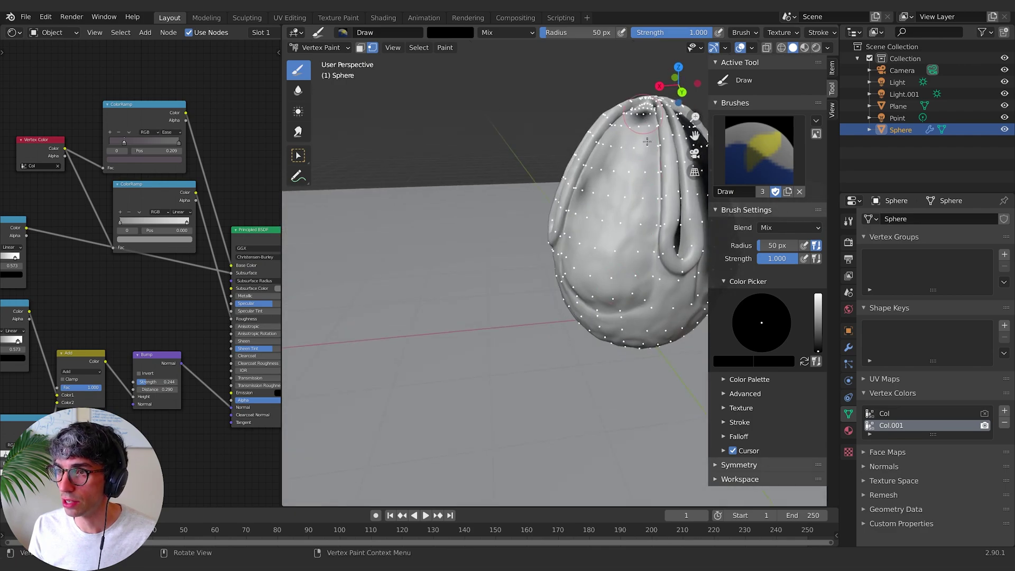
pyautogui.moveTo(647, 142)
pyautogui.mouseDown()
pyautogui.moveTo(634, 304)
pyautogui.moveTo(613, 317)
pyautogui.moveTo(587, 311)
pyautogui.mouseUp()
# - Show the egg in rendered shading and return the Sphere to Object Mode
pyautogui.moveTo(587, 312)
pyautogui.keyDown('shift'); pyautogui.mouseDown(button='middle')
pyautogui.moveTo(559, 262)
pyautogui.moveTo(489, 251)
pyautogui.moveTo(501, 246)
pyautogui.mouseUp(button='middle'); pyautogui.keyUp('shift')
pyautogui.click(816, 48)
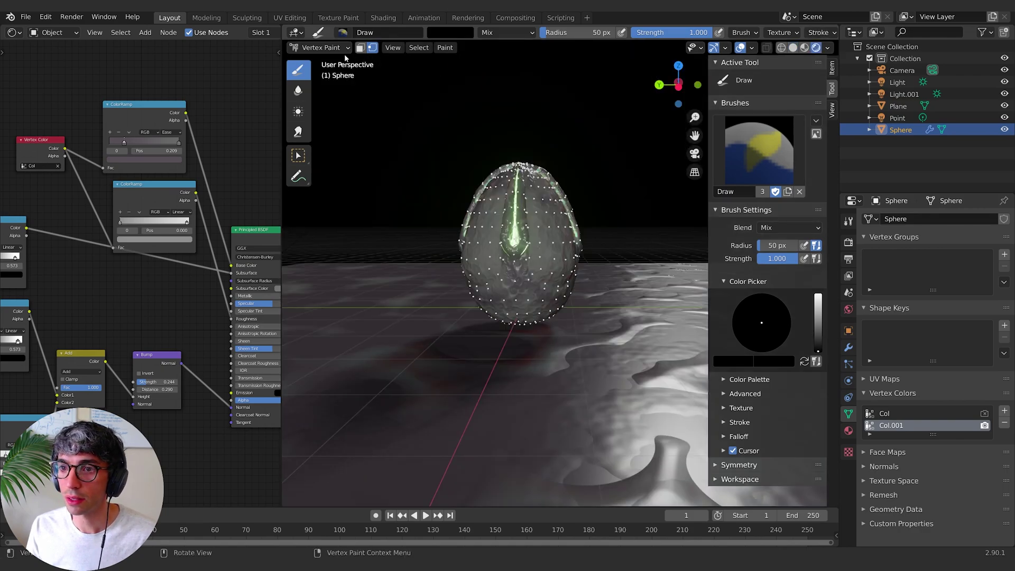
pyautogui.click(329, 47)
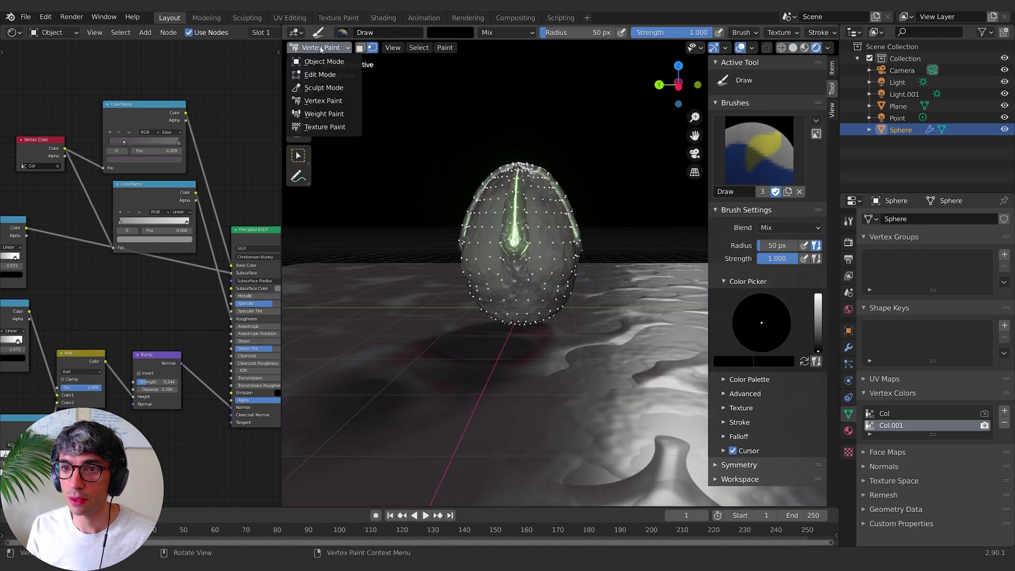
pyautogui.click(325, 57)
# - Duplicate the Vertex Color node above the original, set the copy to Col.001 and make room around it
pyautogui.moveTo(44, 72); pyautogui.dragTo(132, 194, button='middle')
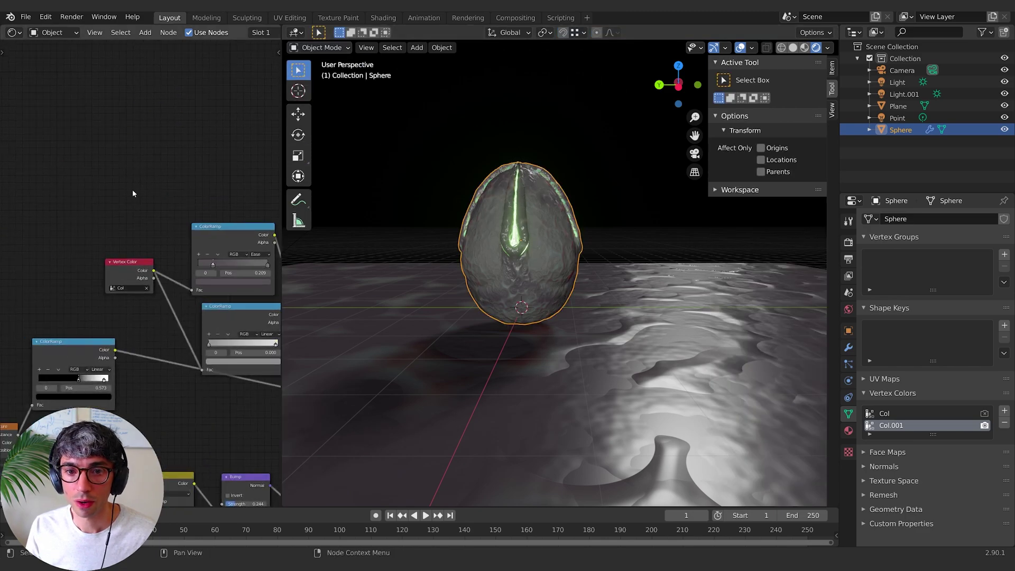
pyautogui.hotkey('shift', 'd')
pyautogui.click(122, 136)
pyautogui.click(128, 158)
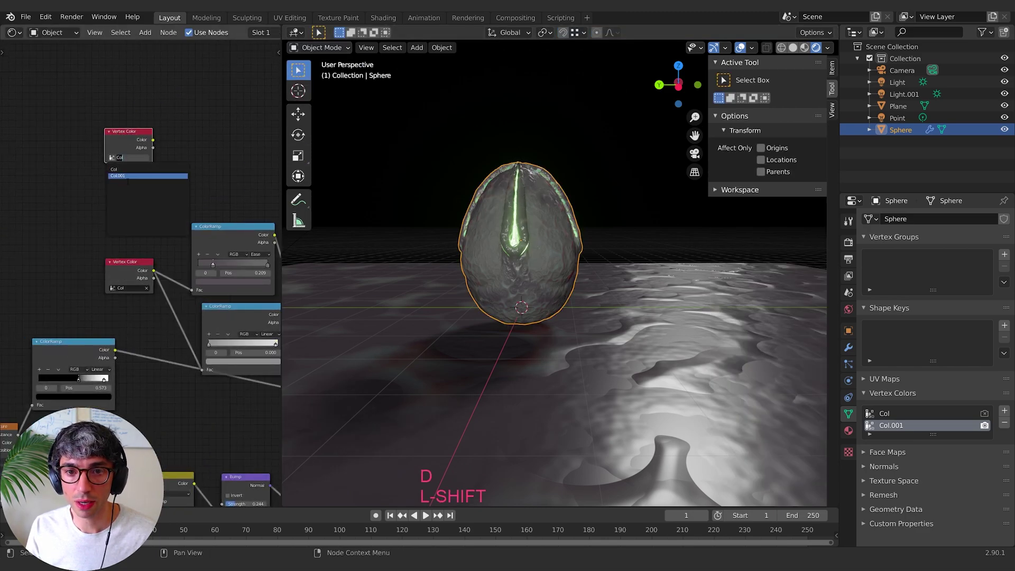
pyautogui.click(133, 175)
pyautogui.moveTo(205, 167); pyautogui.dragTo(158, 174, button='middle')
pyautogui.moveTo(75, 152); pyautogui.dragTo(140, 147)
pyautogui.moveTo(186, 171); pyautogui.dragTo(23, 165, button='middle')
pyautogui.moveTo(221, 354); pyautogui.dragTo(257, 357)
pyautogui.moveTo(83, 129); pyautogui.dragTo(109, 137, button='middle')
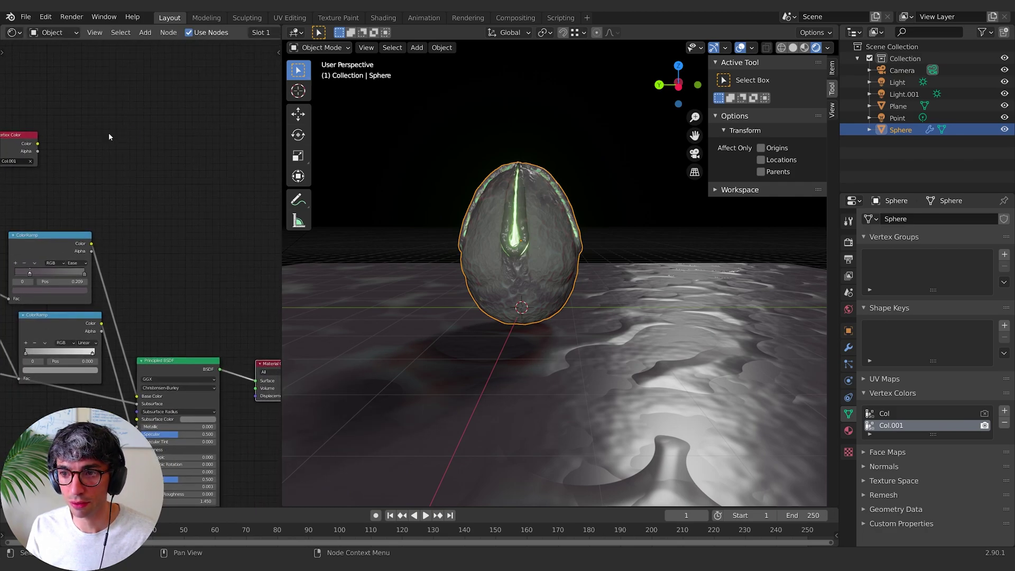
pyautogui.moveTo(12, 138); pyautogui.dragTo(59, 147)
pyautogui.moveTo(231, 303); pyautogui.dragTo(220, 323, button='middle')
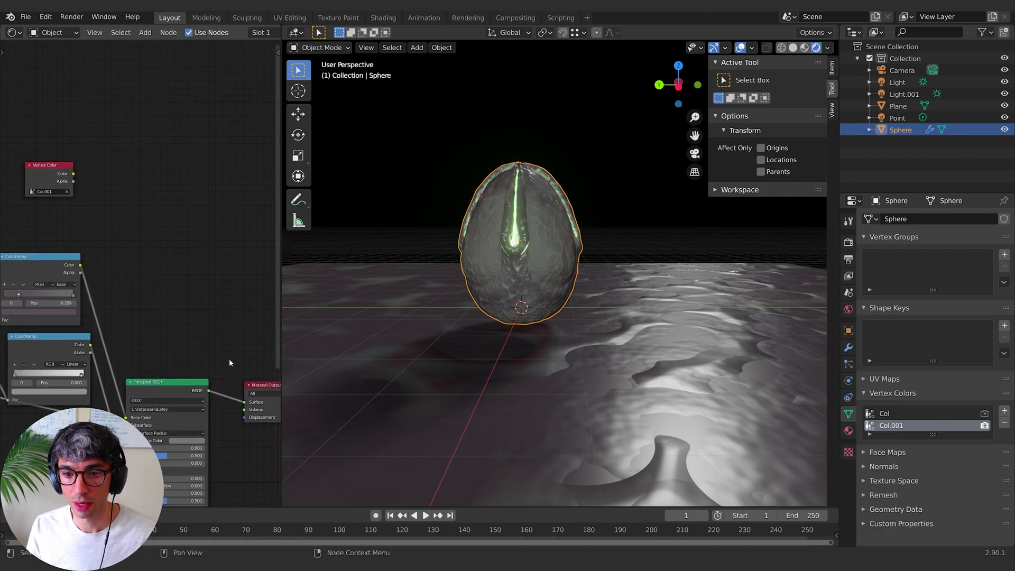
# - Duplicate the Principled BSDF without its links above the original and move the Material Output up beside the pair
pyautogui.hotkey('shift', 'd')
pyautogui.click(170, 66)
pyautogui.moveTo(273, 300); pyautogui.dragTo(236, 292, button='middle')
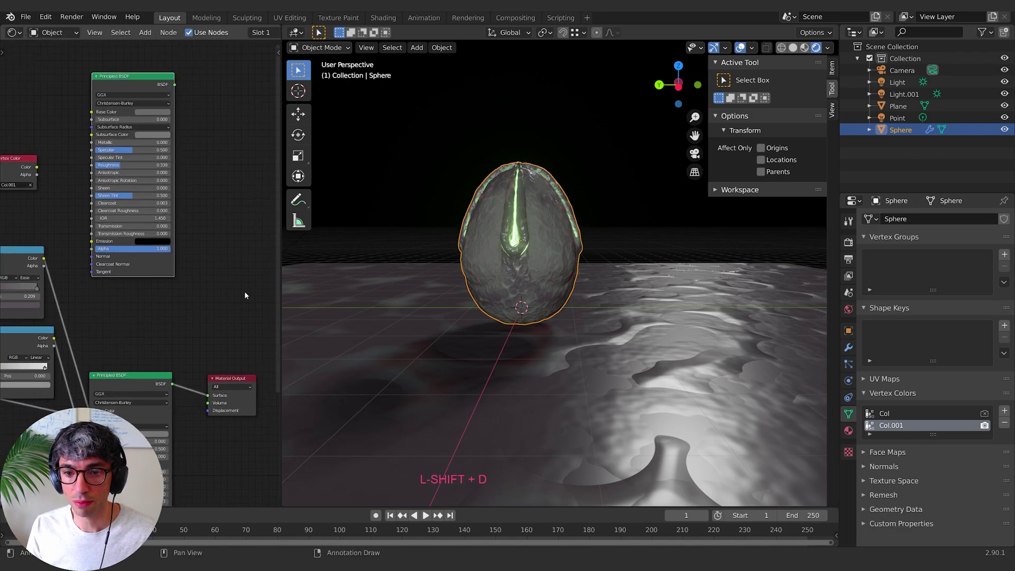
pyautogui.moveTo(238, 380); pyautogui.dragTo(262, 241)
pyautogui.click(229, 225)
# - Insert a Mix Shader between the original Principled BSDF and the Material Output
pyautogui.hotkey('shift', 'a')
pyautogui.click(226, 214)
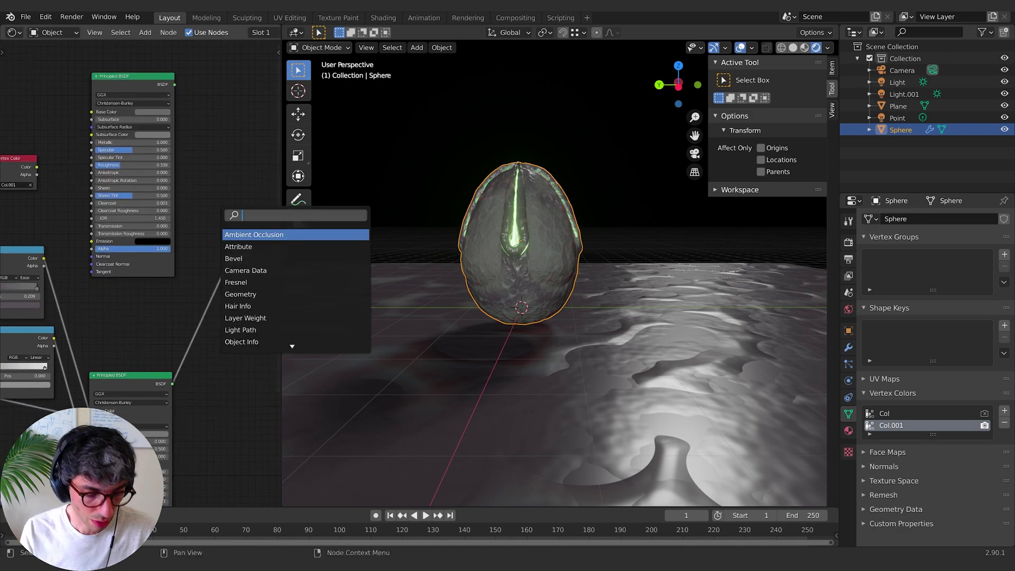
pyautogui.write('mix')
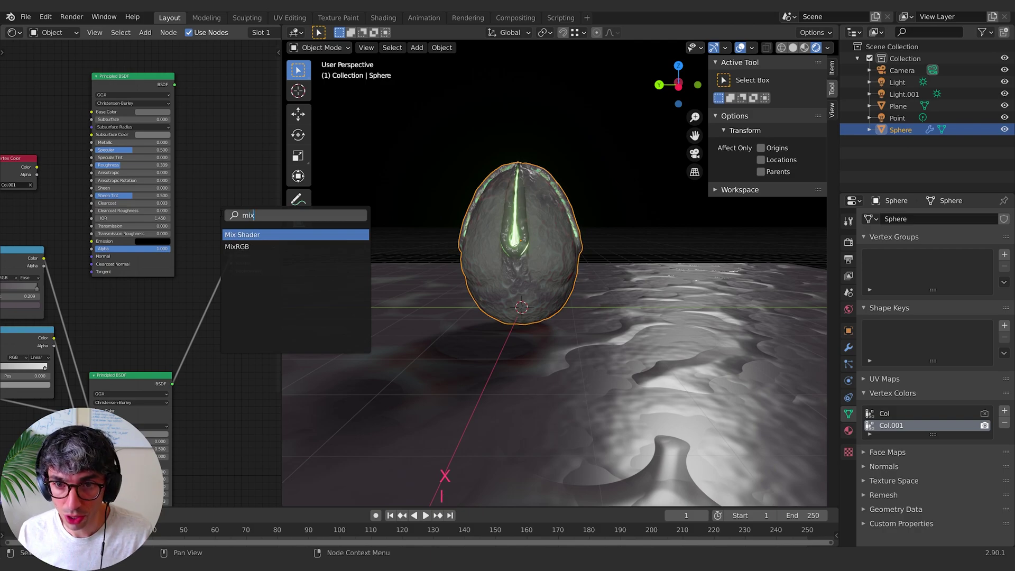
pyautogui.press('Return')
pyautogui.click(224, 253)
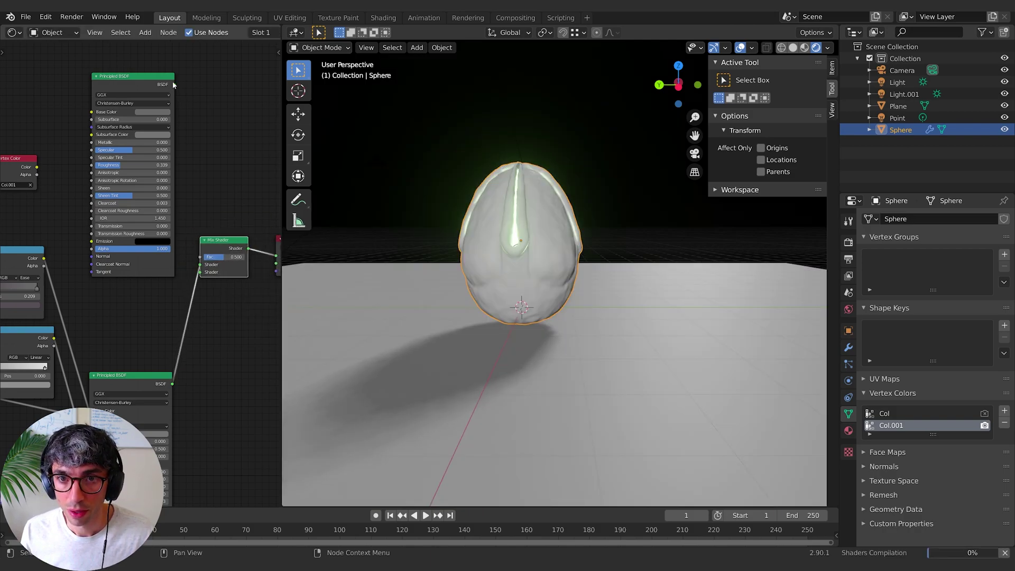
# - Link the duplicate Principled BSDF to the Mix Shader's first Shader input and the Col.001 Vertex Color to its Fac
pyautogui.moveTo(173, 85); pyautogui.dragTo(162, 103)
pyautogui.moveTo(202, 267)
pyautogui.mouseDown()
pyautogui.moveTo(195, 281)
pyautogui.moveTo(200, 271)
pyautogui.mouseUp()
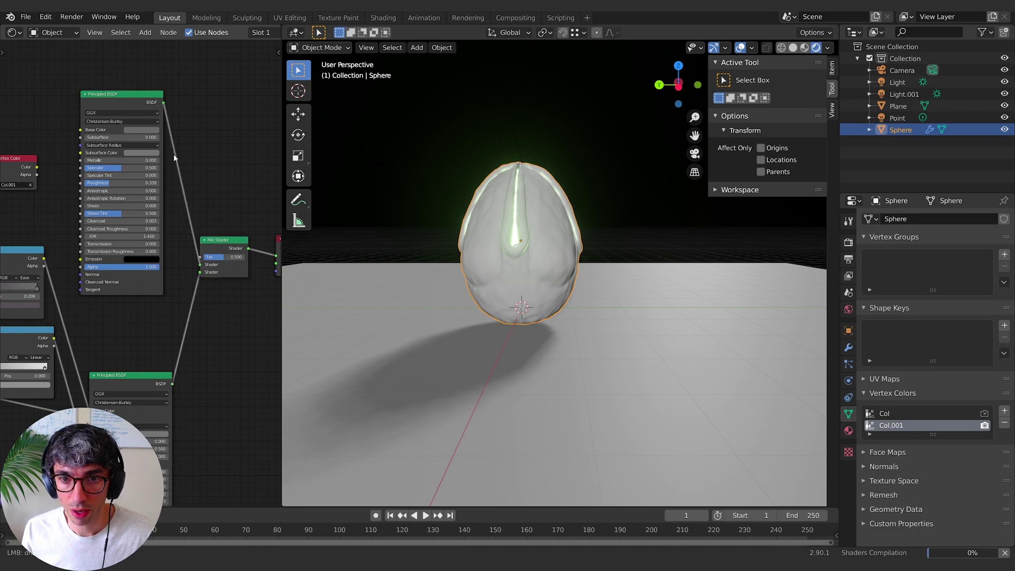
pyautogui.moveTo(13, 158); pyautogui.dragTo(213, 155)
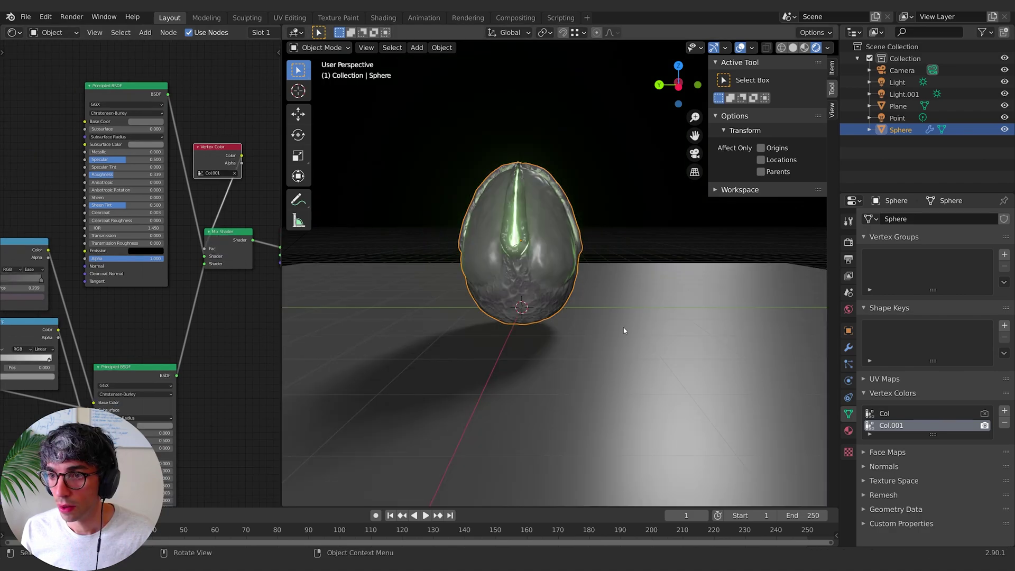
# - Change the duplicate Principled BSDF's Base Color to a muted brown
pyautogui.moveTo(594, 282); pyautogui.dragTo(556, 288, button='middle')
pyautogui.scroll(2, 585, 292)
pyautogui.moveTo(575, 224); pyautogui.dragTo(566, 254, button='middle')
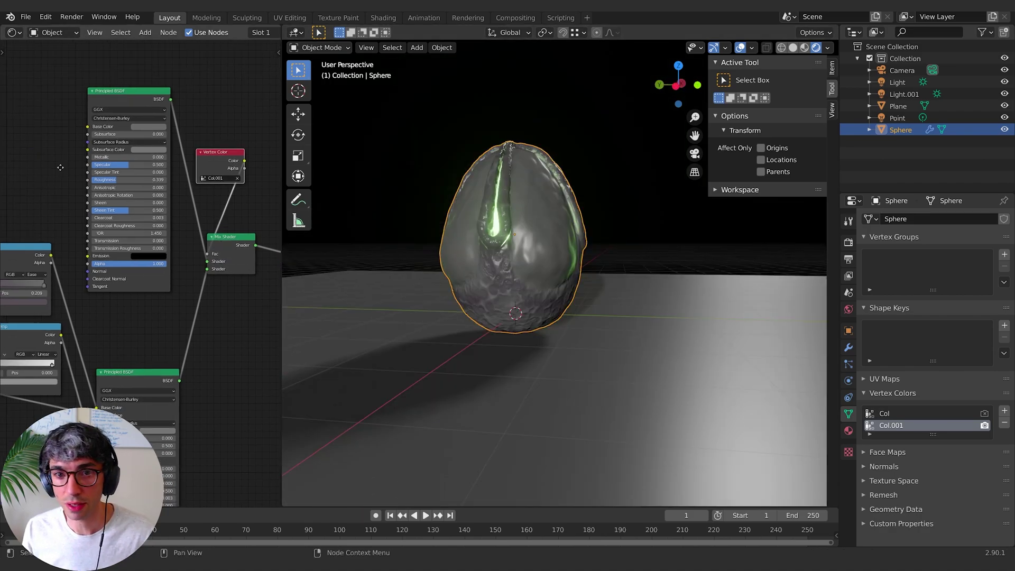
pyautogui.moveTo(91, 201); pyautogui.dragTo(112, 229, button='middle')
pyautogui.click(166, 148)
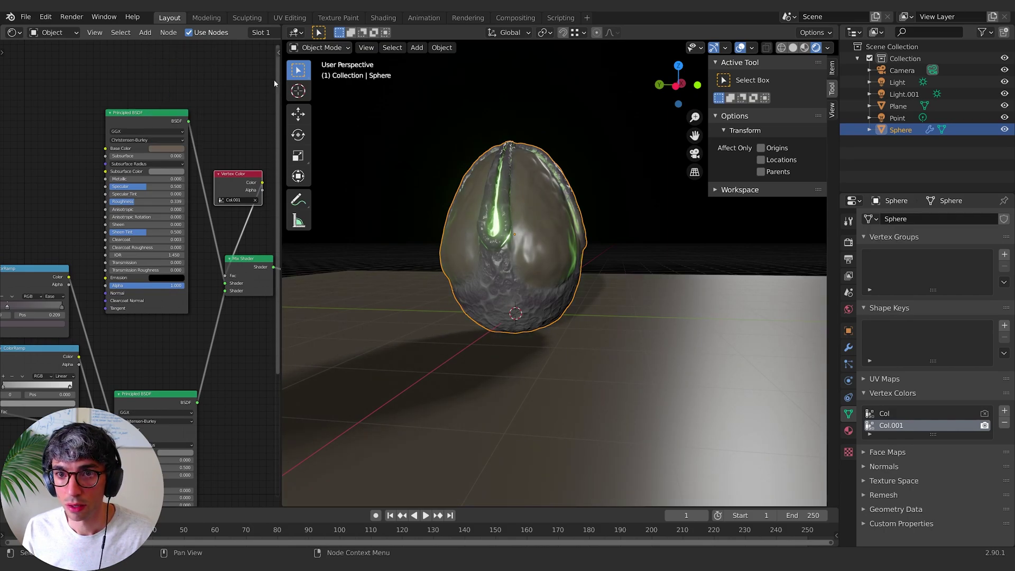
# - Add a Noise Texture node beside the duplicate Principled BSDF, above the existing color ramps
pyautogui.moveTo(27, 162); pyautogui.dragTo(167, 134, button='middle')
pyautogui.hotkey('shift', 'a')
pyautogui.write('noi')
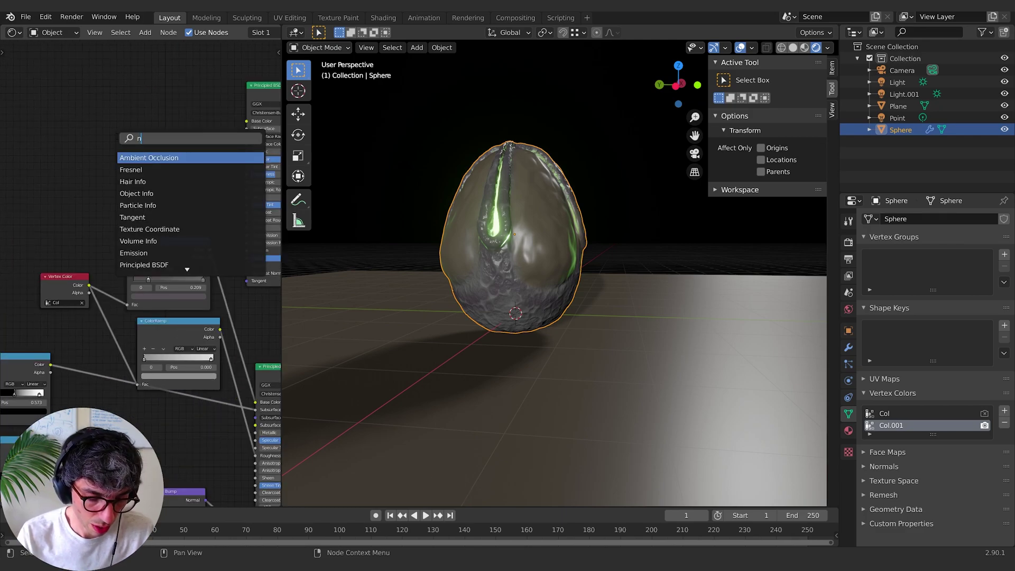
pyautogui.press('Return')
pyautogui.click(194, 124)
pyautogui.moveTo(194, 124); pyautogui.dragTo(155, 89, button='middle')
# - Duplicate the Bump node and place the copy between the new Noise Texture and the upper Principled BSDF
pyautogui.moveTo(141, 452); pyautogui.dragTo(117, 367, button='middle')
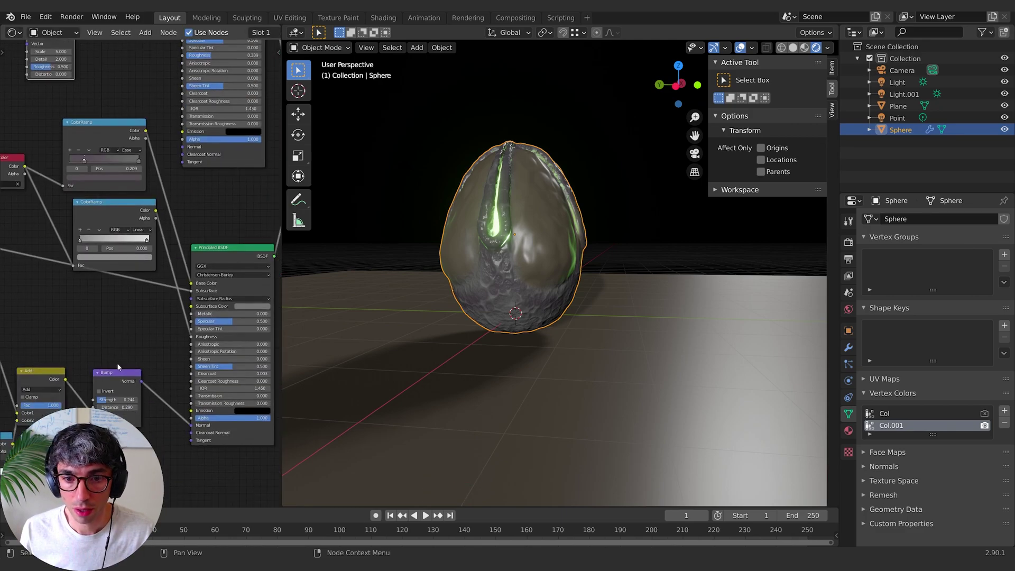
pyautogui.hotkey('shift', 'd')
pyautogui.click(125, 62)
pyautogui.moveTo(144, 56); pyautogui.dragTo(193, 172, button='middle')
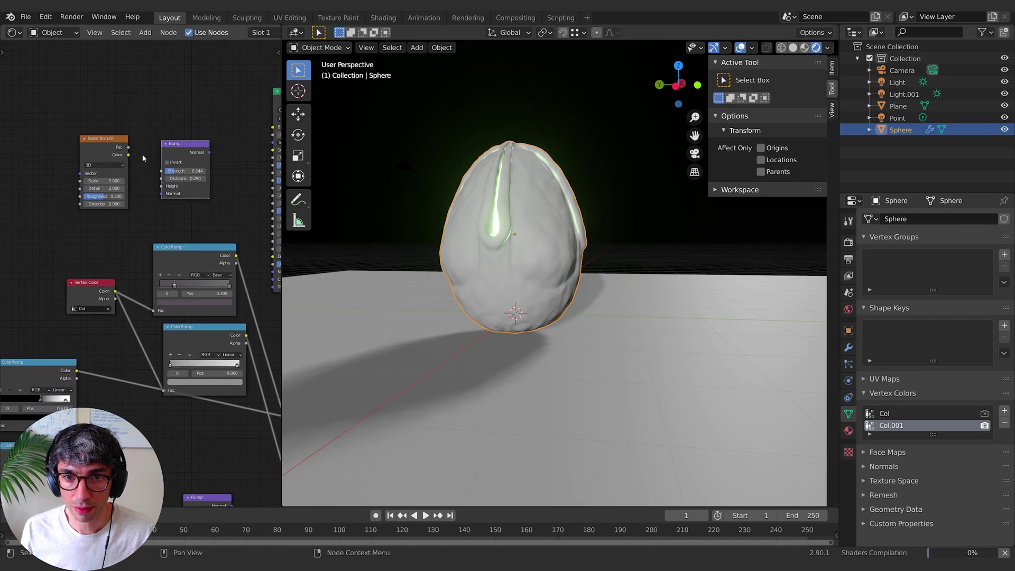
# - Add a Texture Coordinate node ahead of the new Noise Texture
pyautogui.moveTo(143, 158); pyautogui.dragTo(244, 170, button='middle')
pyautogui.hotkey('shift', 'a')
pyautogui.write('tex')
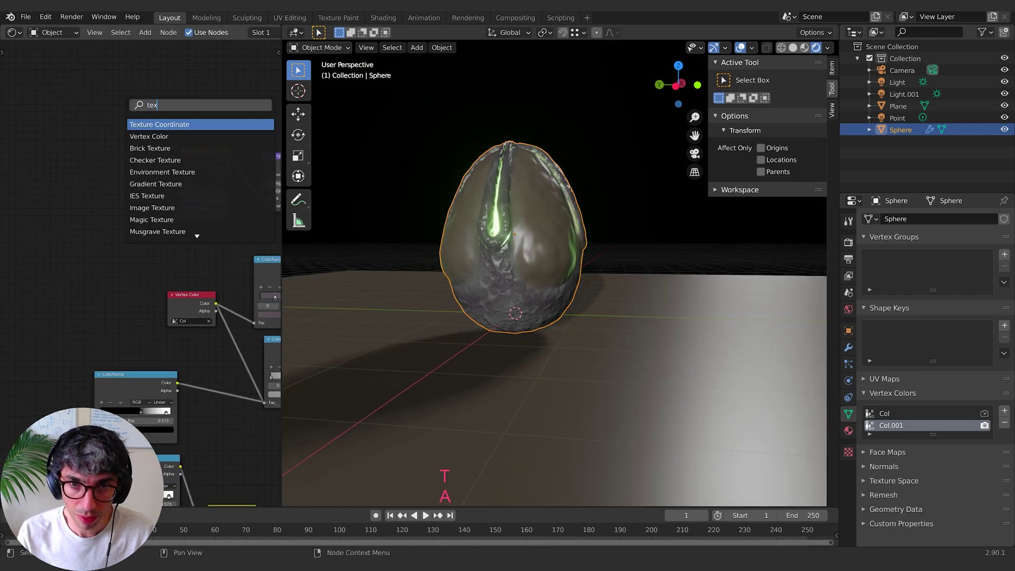
pyautogui.press('Return')
pyautogui.click(64, 151)
pyautogui.moveTo(96, 163); pyautogui.dragTo(65, 158)
# - Add a Mapping node between the new Texture Coordinate and Noise Texture nodes, fed by the Generated output
pyautogui.hotkey('shift', 'a')
pyautogui.write('map')
pyautogui.press('Return')
pyautogui.click(58, 177)
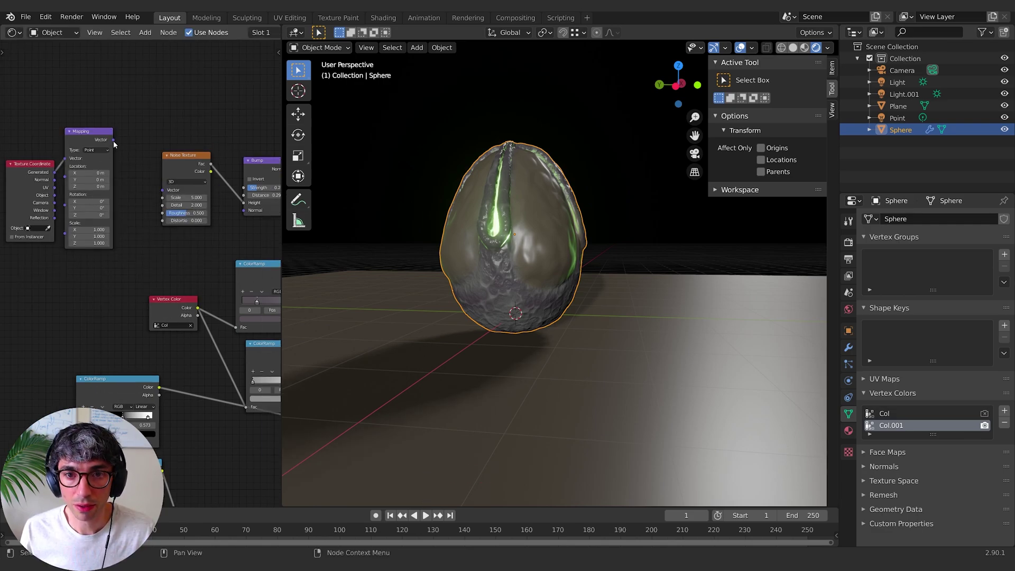
# - Link the copied Bump to the upper Principled BSDF's Normal and set the Noise Texture Scale to 24.6
pyautogui.moveTo(245, 224); pyautogui.dragTo(141, 224, button='middle')
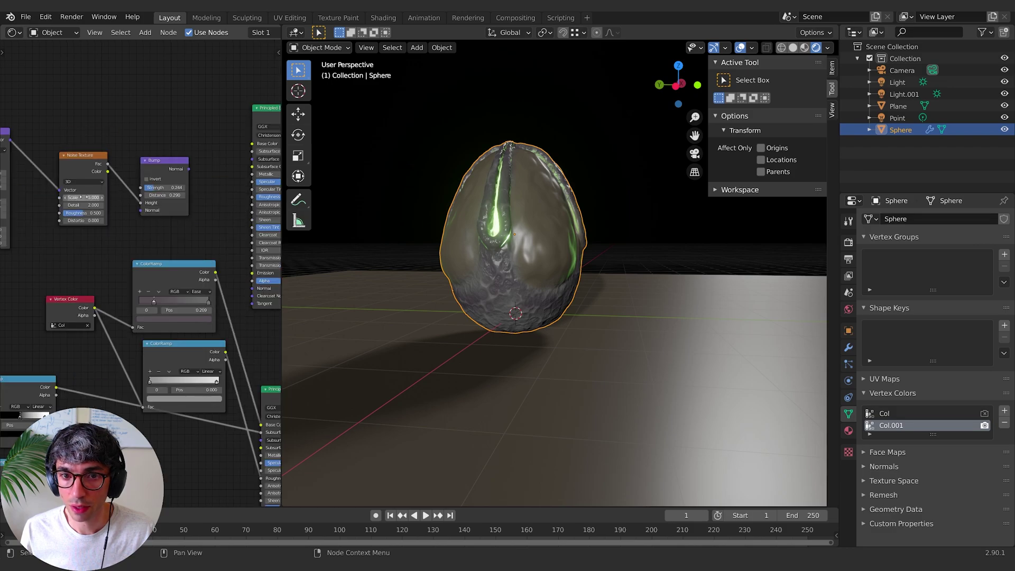
pyautogui.moveTo(238, 257); pyautogui.dragTo(252, 288)
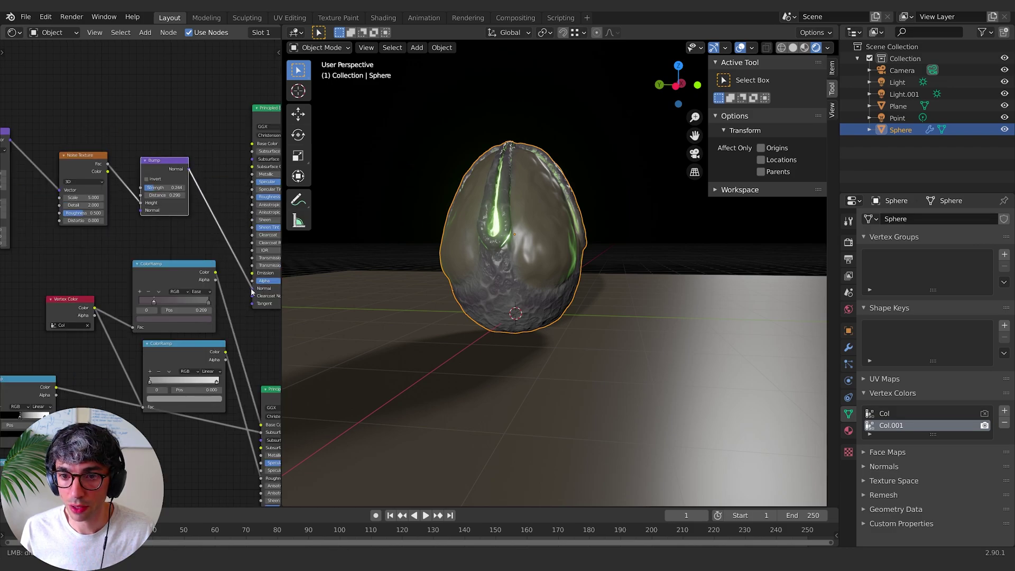
pyautogui.moveTo(125, 102); pyautogui.dragTo(188, 166, button='middle')
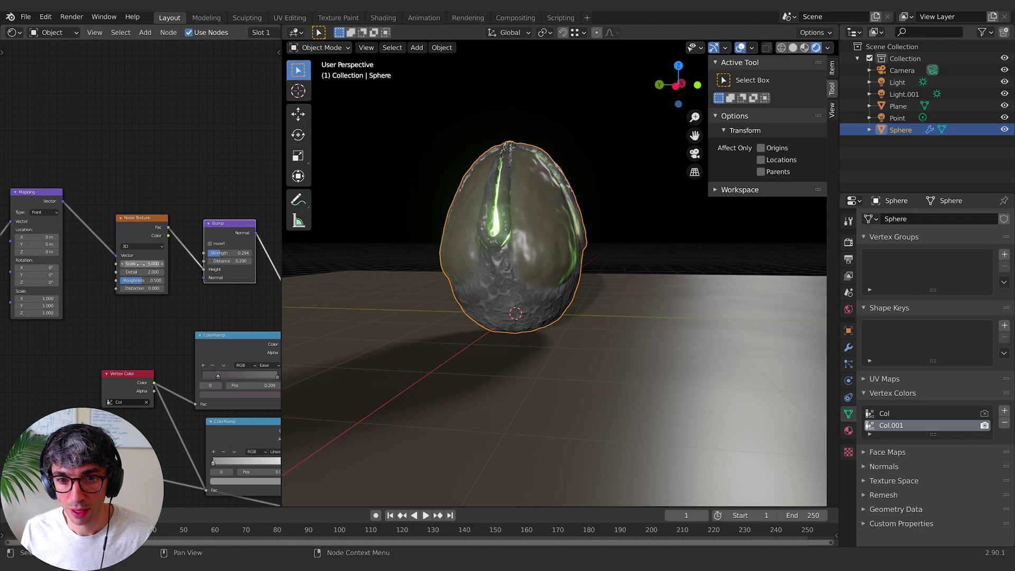
pyautogui.moveTo(142, 264); pyautogui.dragTo(245, 264)
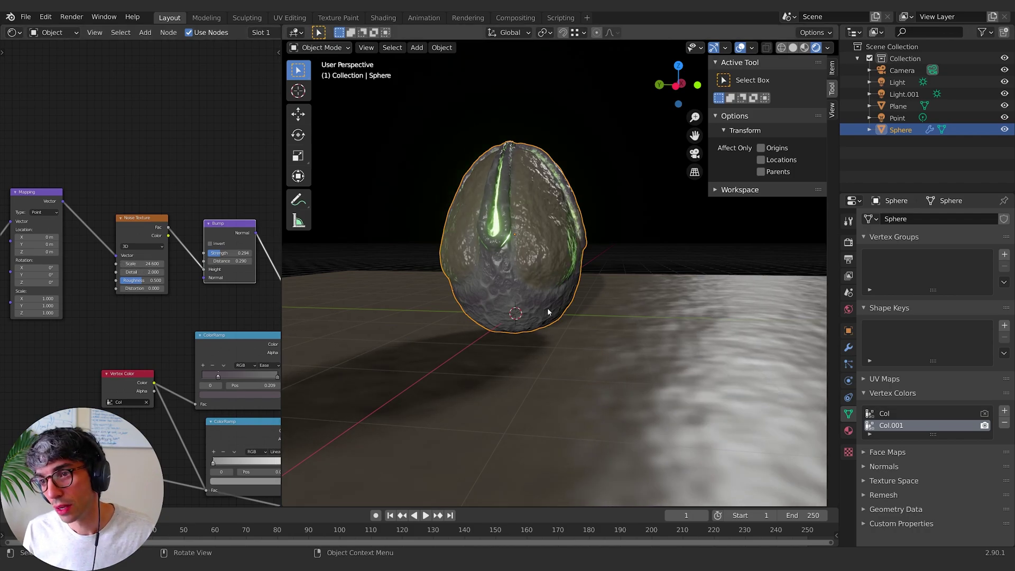
# - Unlink the shared egg material from the ground Plane and give the Plane a new material of its own
pyautogui.moveTo(547, 308); pyautogui.dragTo(450, 359, button='middle')
pyautogui.click(481, 385)
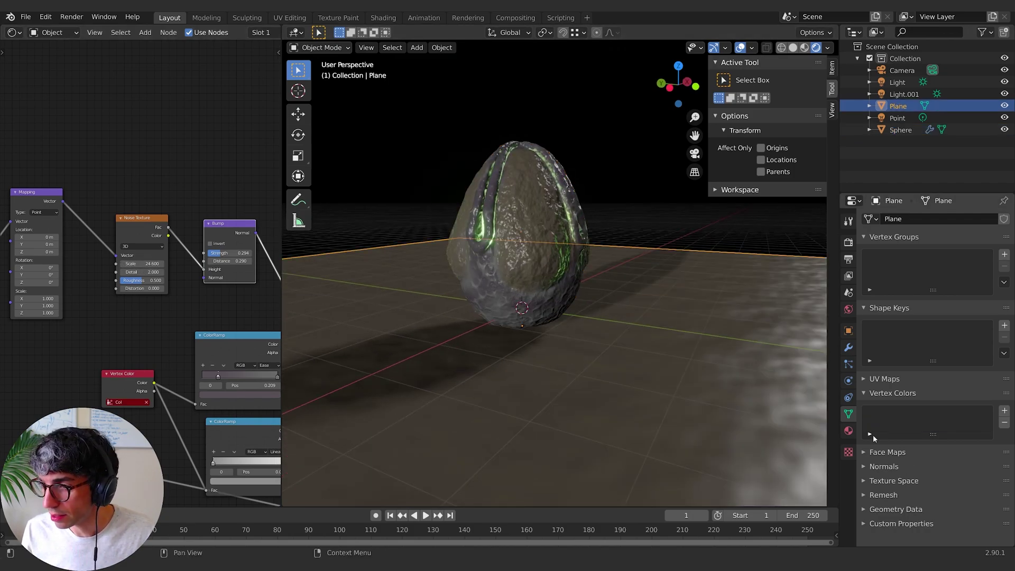
pyautogui.click(849, 431)
pyautogui.click(982, 270)
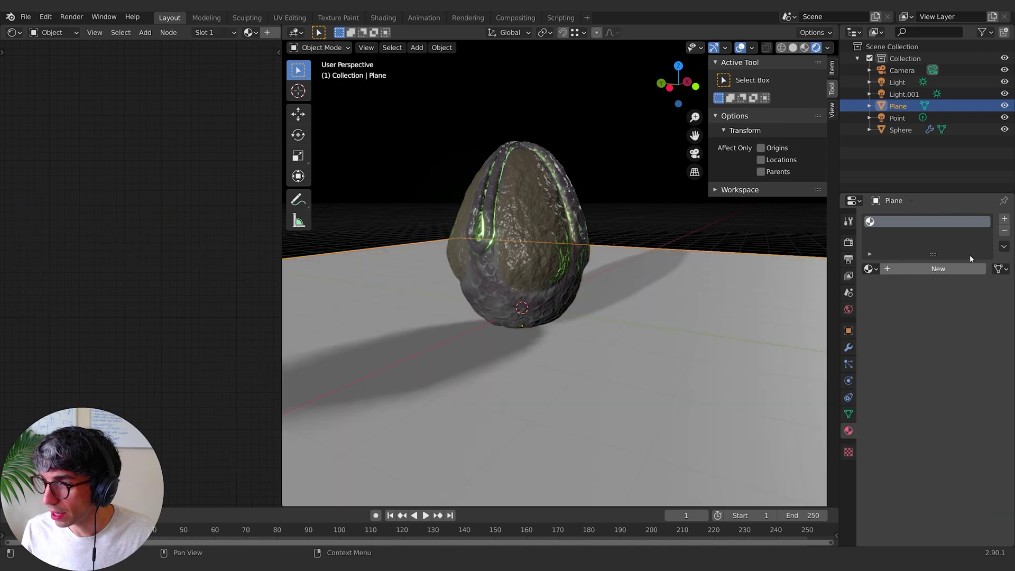
pyautogui.click(926, 269)
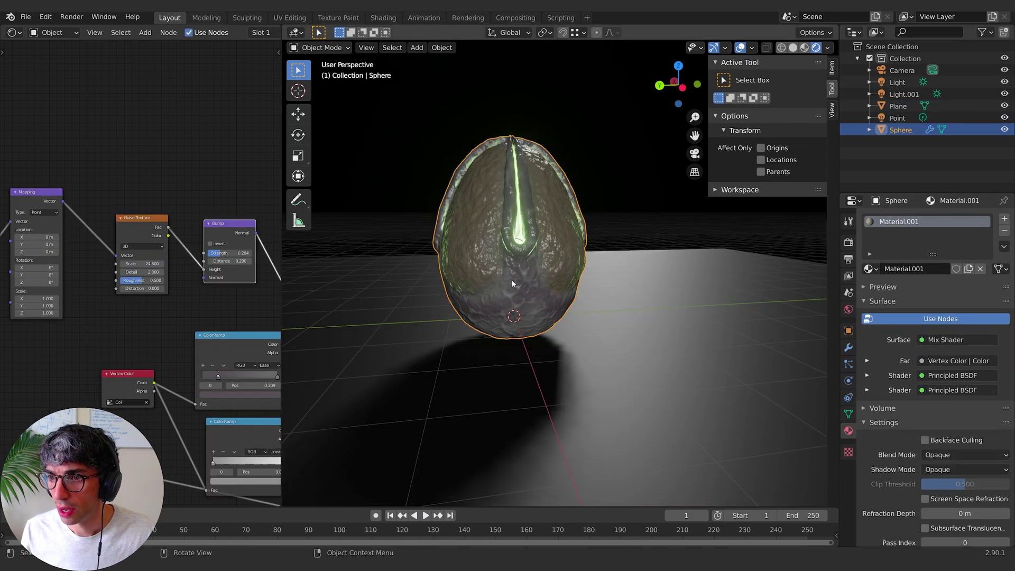
# - Feed the upper Mapping node's Vector from the Texture Coordinate's Object output
pyautogui.moveTo(72, 293); pyautogui.dragTo(199, 309, button='middle')
pyautogui.moveTo(164, 296); pyautogui.dragTo(130, 296)
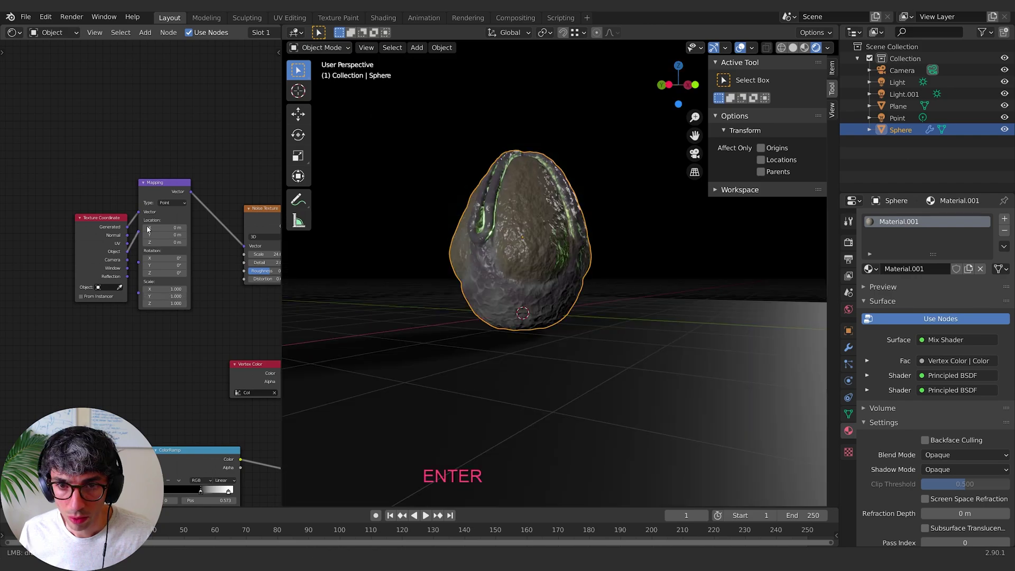
pyautogui.moveTo(127, 251); pyautogui.dragTo(139, 212)
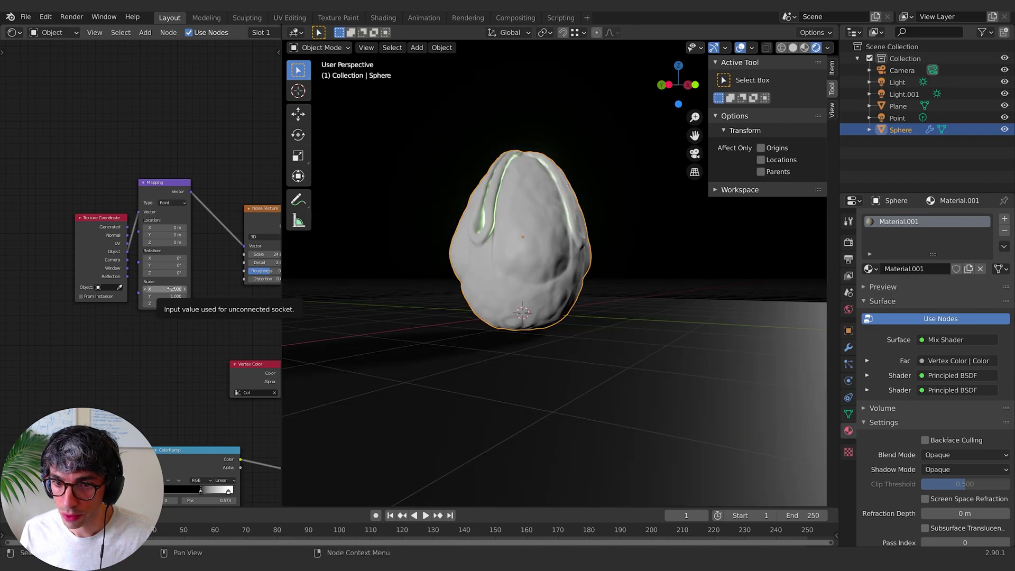
# - Stretch the shell noise with a Mapping Z scale of 9.7 and a Noise Texture Scale of 2.0
pyautogui.moveTo(170, 288); pyautogui.dragTo(61, 290, button='middle')
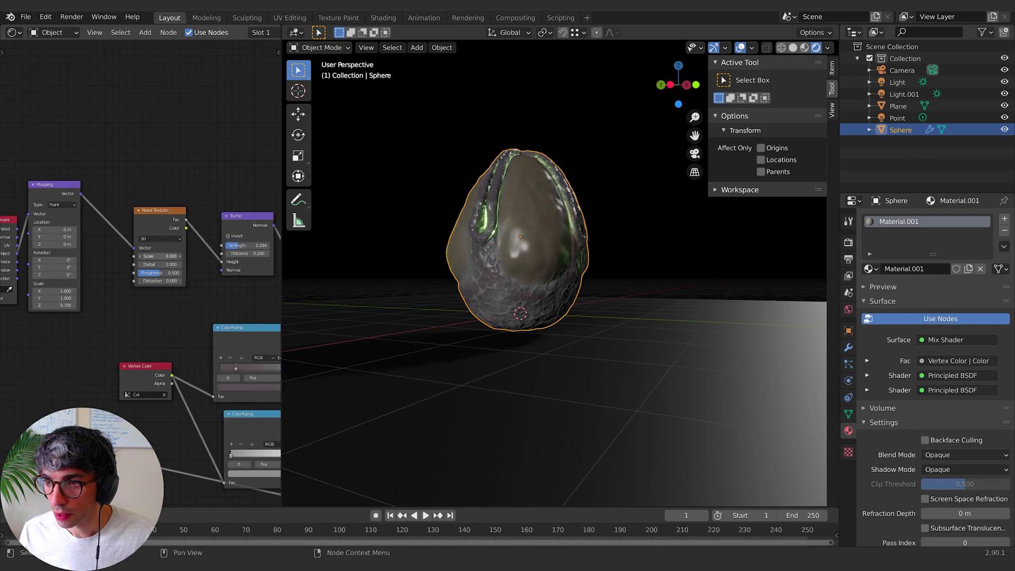
pyautogui.moveTo(159, 256); pyautogui.dragTo(171, 257)
pyautogui.moveTo(540, 320); pyautogui.dragTo(568, 322, button='middle')
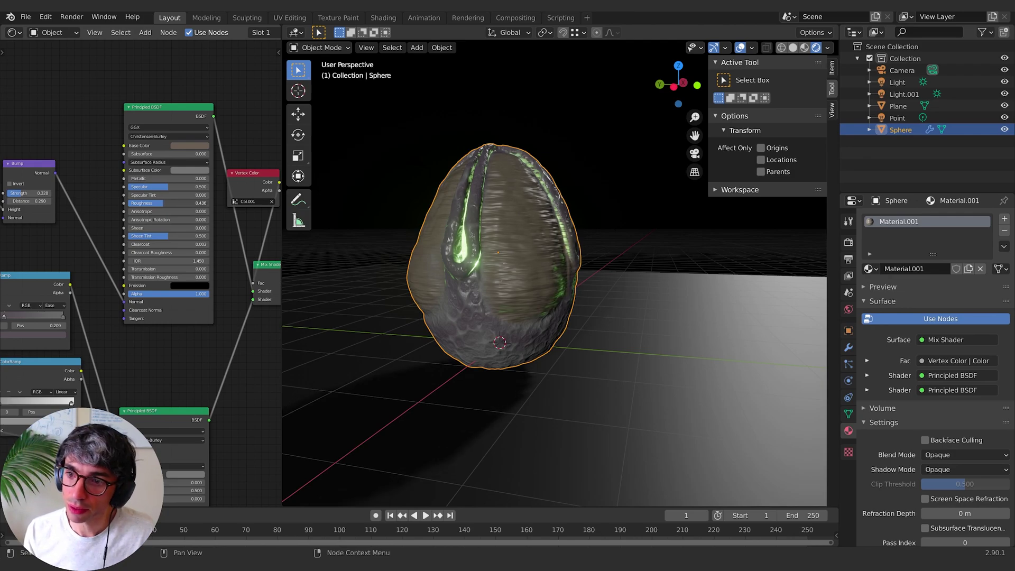
# - Shift the upper Principled BSDF's Base Color to a dark reddish brown for the shell panels
pyautogui.moveTo(90, 212); pyautogui.dragTo(115, 207, button='middle')
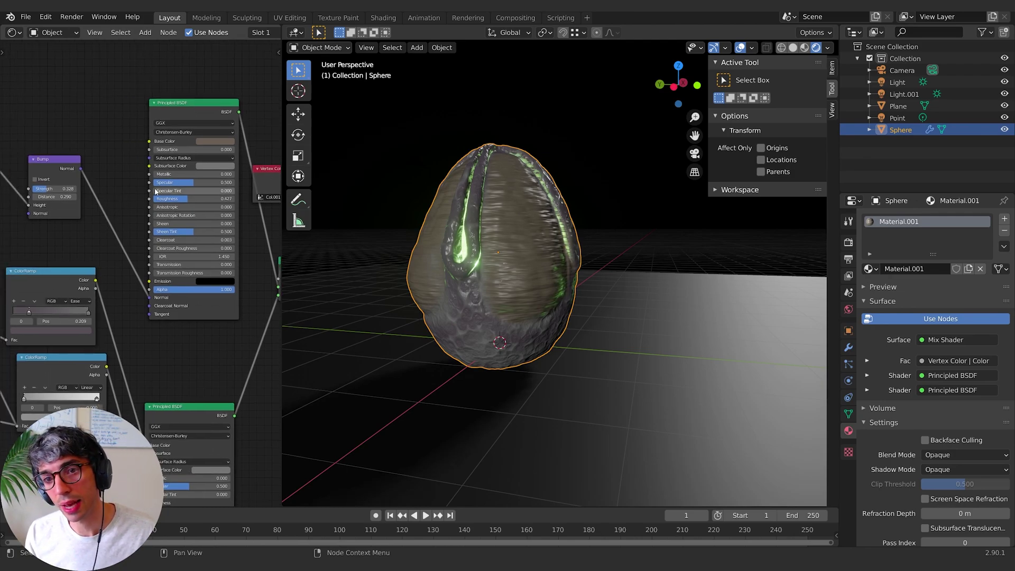
pyautogui.click(215, 141)
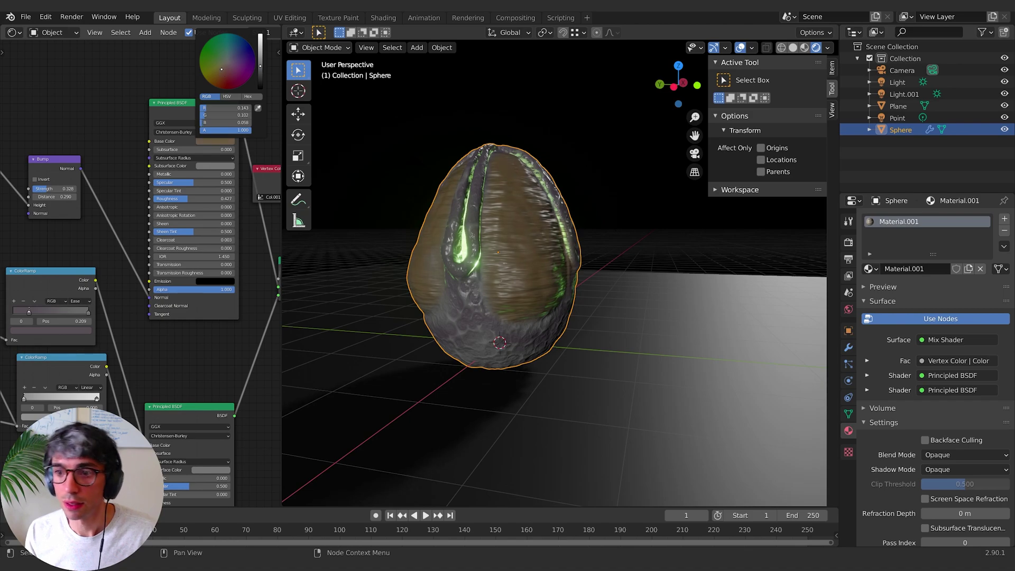
pyautogui.moveTo(222, 69); pyautogui.dragTo(224, 70)
pyautogui.moveTo(479, 214); pyautogui.dragTo(580, 216, button='middle')
pyautogui.scroll(-3, 580, 218)
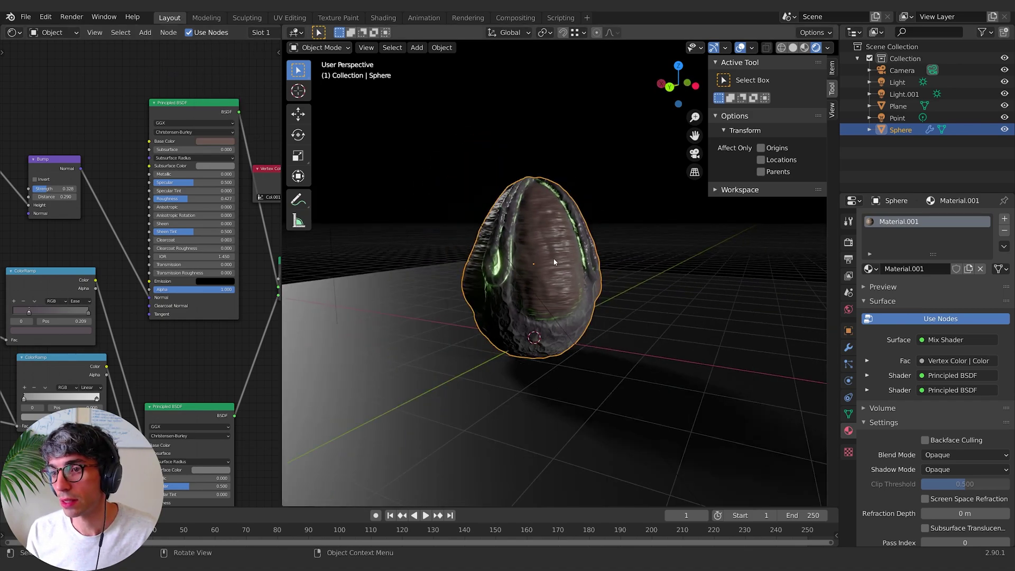
# - Move the shell Noise Texture away from its Bump node to make room and place a duplicate of it above
pyautogui.moveTo(122, 220); pyautogui.dragTo(195, 223, button='middle')
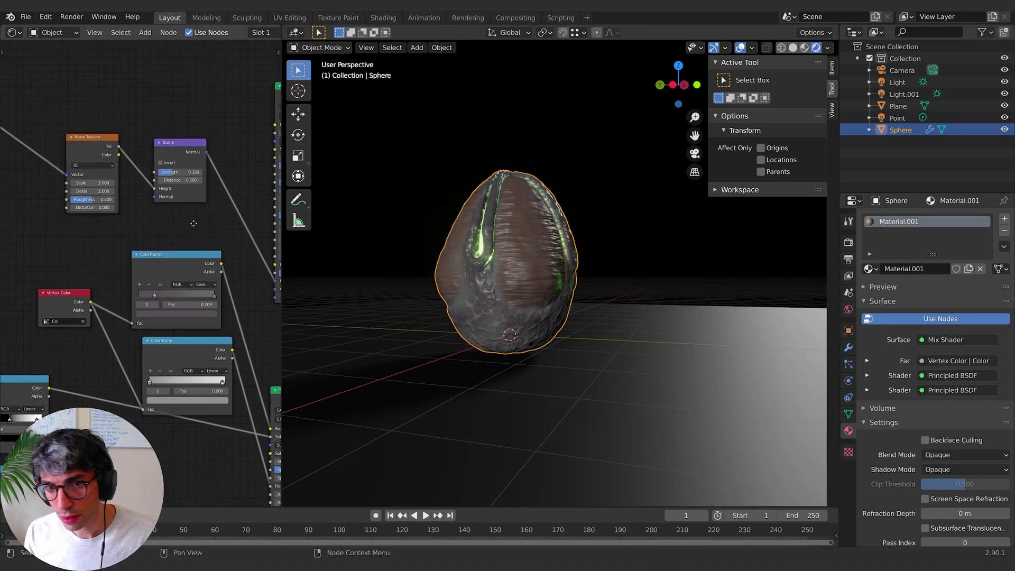
pyautogui.scroll(-4, 201, 237)
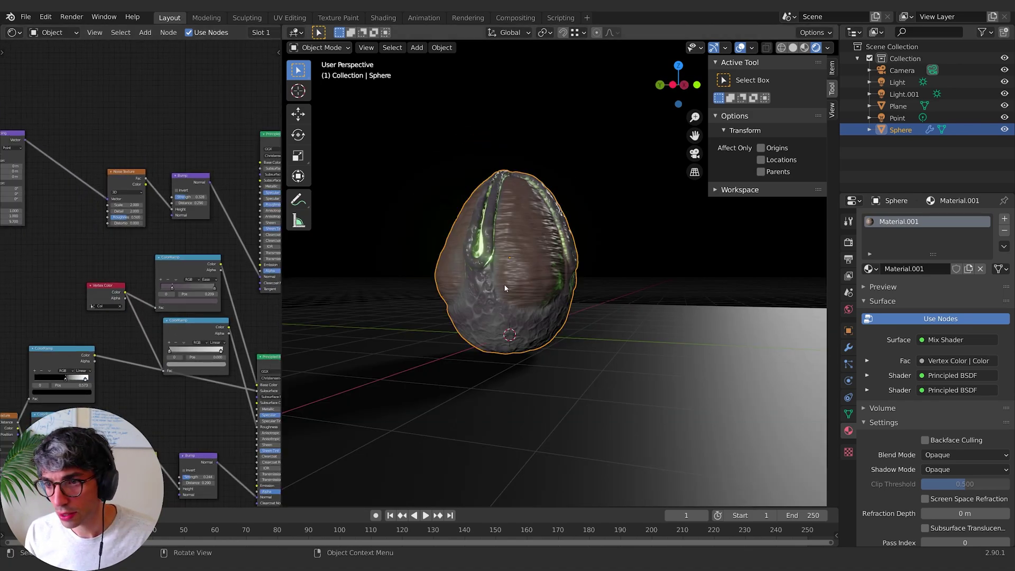
pyautogui.moveTo(504, 284); pyautogui.dragTo(455, 288, button='middle')
pyautogui.moveTo(39, 208); pyautogui.dragTo(74, 249, button='middle')
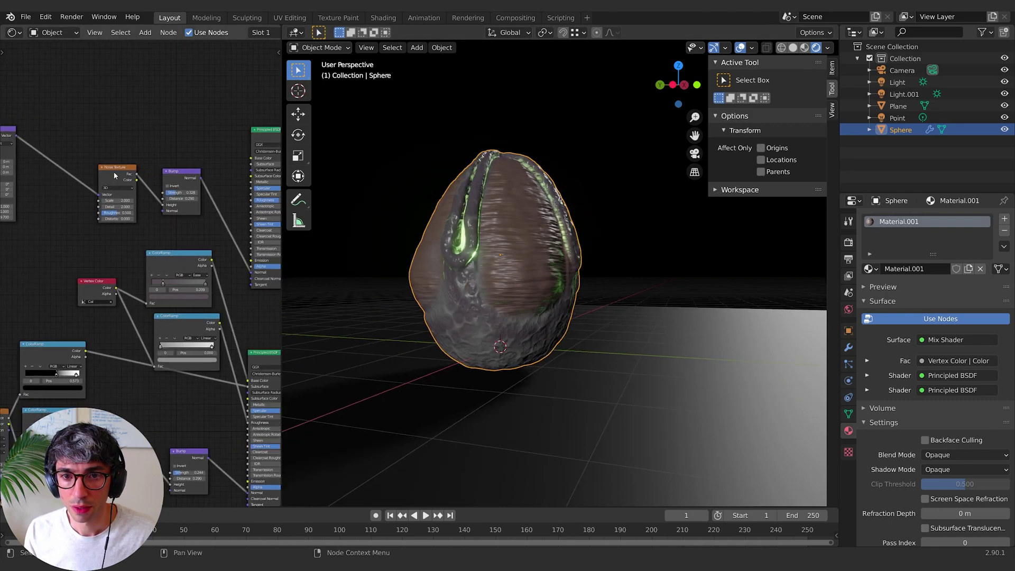
pyautogui.hotkey('shift', 'a')
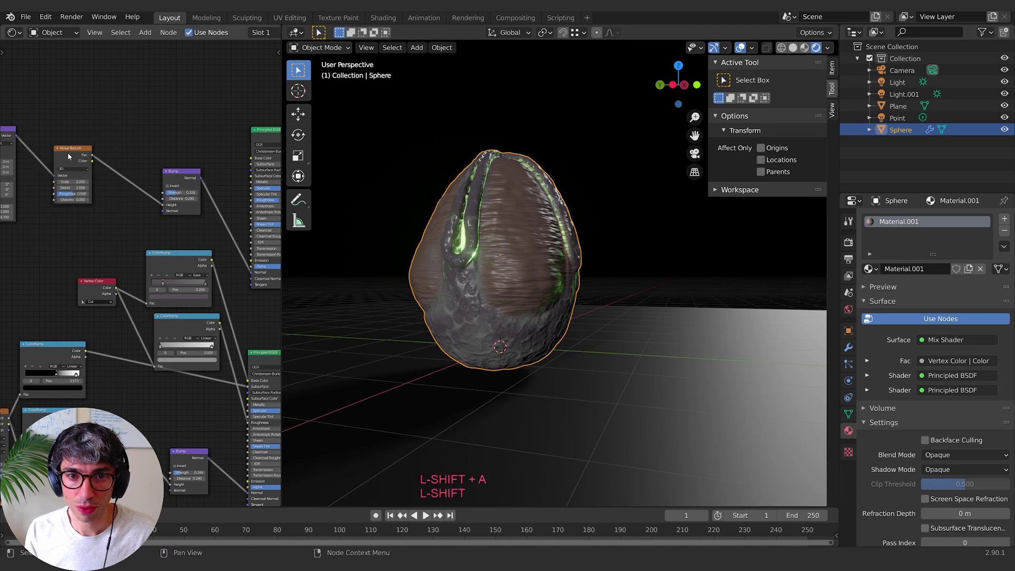
pyautogui.click(69, 155)
pyautogui.hotkey('shift', 'd')
pyautogui.click(91, 71)
pyautogui.moveTo(41, 118); pyautogui.dragTo(145, 189, button='middle')
pyautogui.moveTo(245, 195); pyautogui.dragTo(169, 190, button='middle')
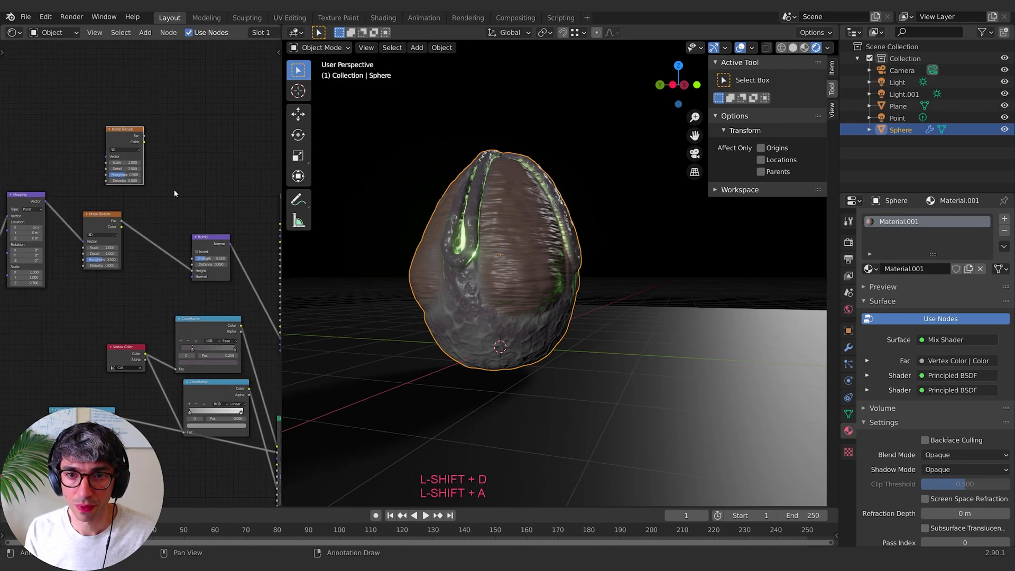
# - Insert a MixRGB node between the shell Noise Texture and Bump, and link the duplicate noise's Fac to Color2
pyautogui.hotkey('shift', 'a')
pyautogui.click(192, 188)
pyautogui.write('mix')
pyautogui.press('Down')
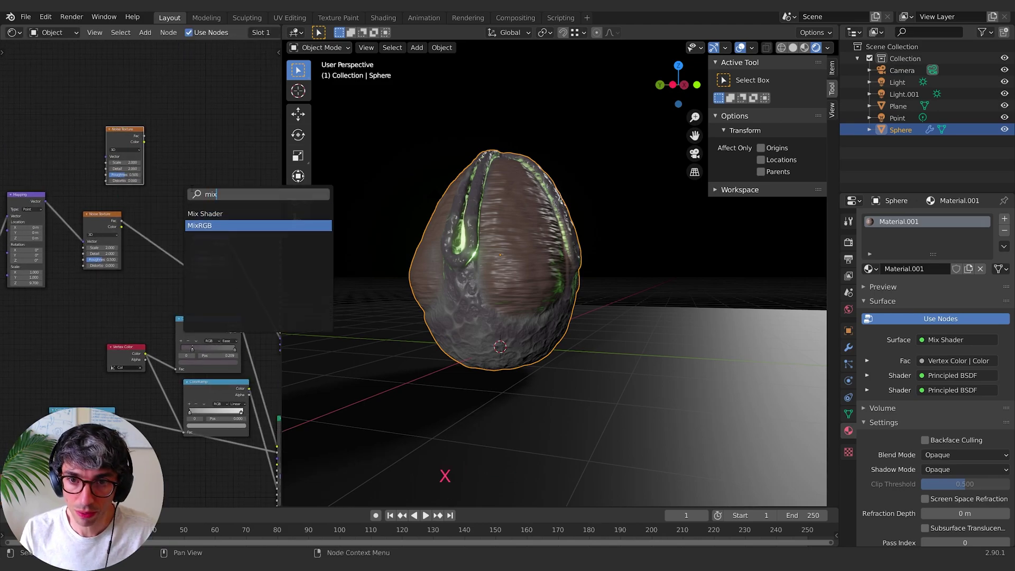
pyautogui.press('Return')
pyautogui.click(155, 211)
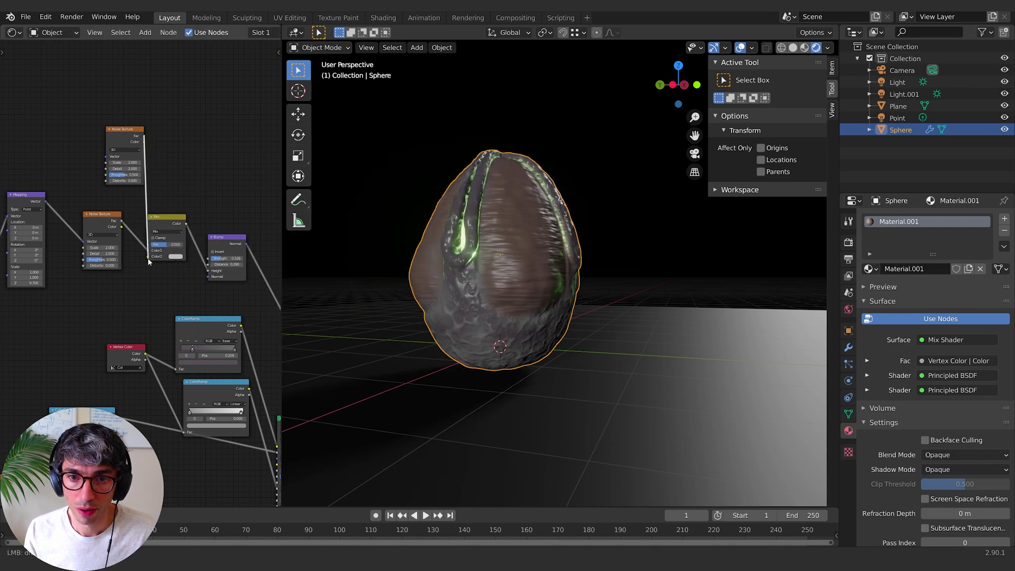
pyautogui.moveTo(151, 258); pyautogui.dragTo(149, 256)
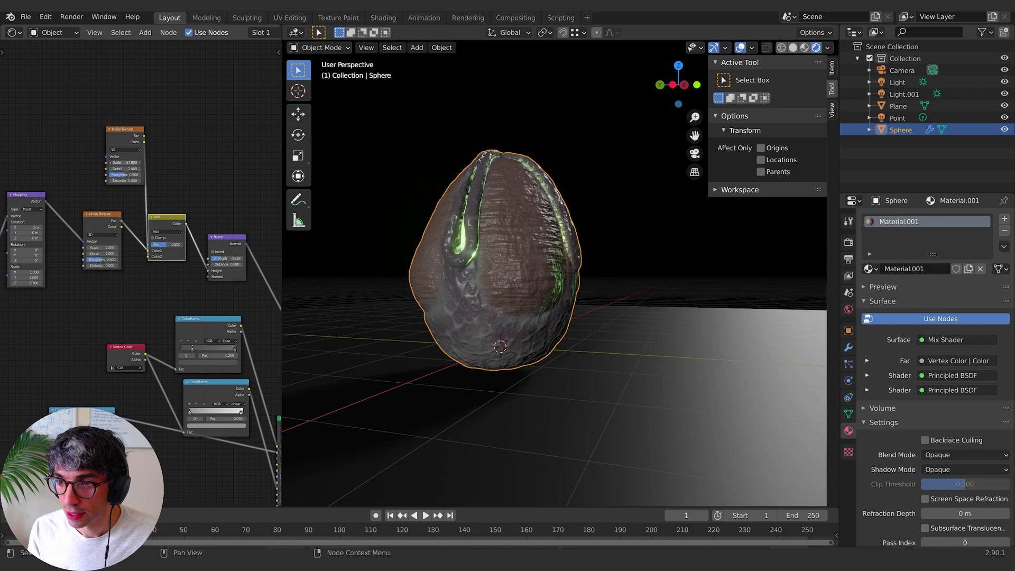
# - Raise the duplicate Noise Texture's Scale, set the mix node to Multiply and adjust the noise's Distortion
pyautogui.moveTo(125, 162); pyautogui.dragTo(226, 162)
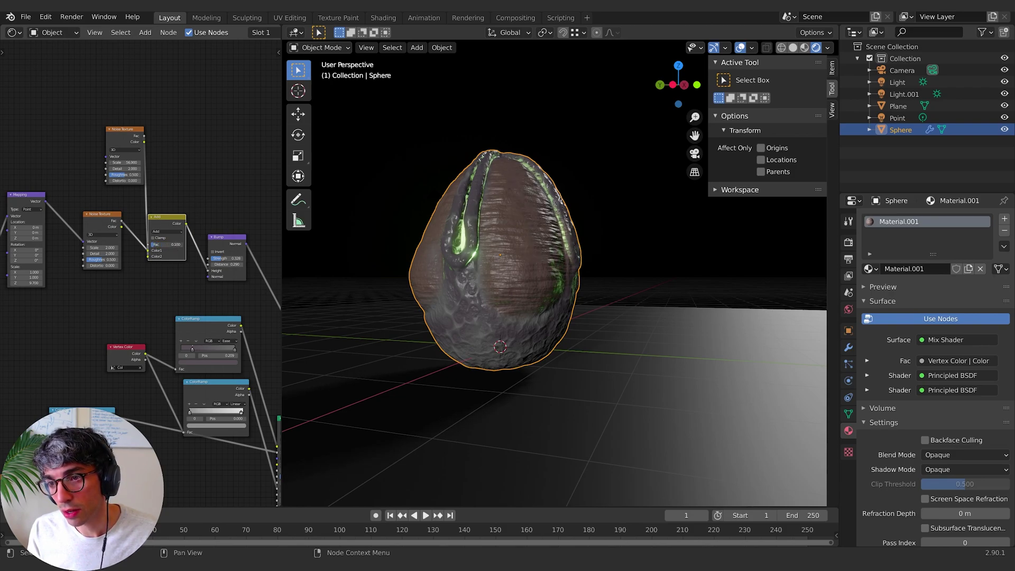
pyautogui.click(166, 232)
pyautogui.click(161, 253)
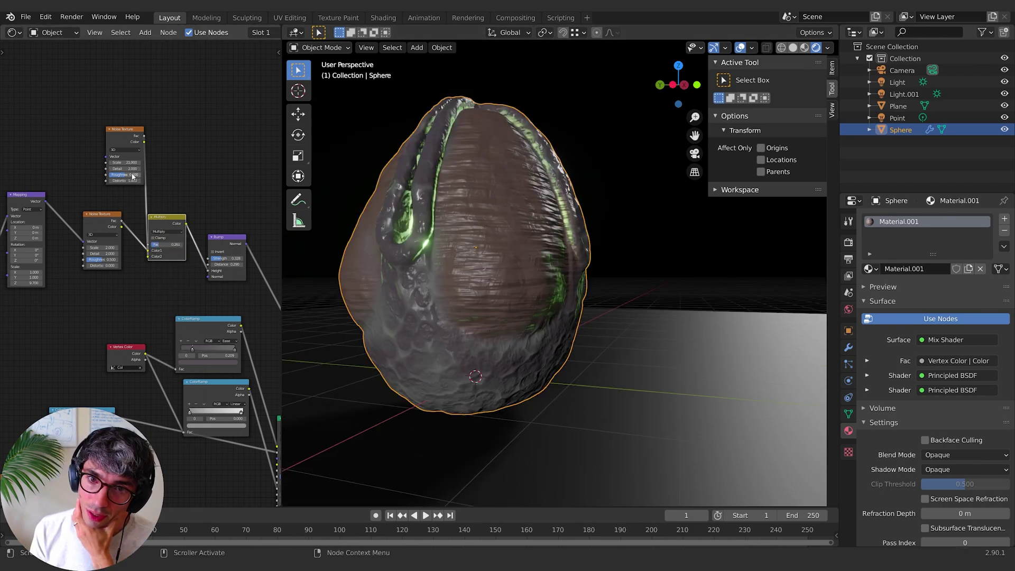
pyautogui.moveTo(132, 181); pyautogui.dragTo(109, 180)
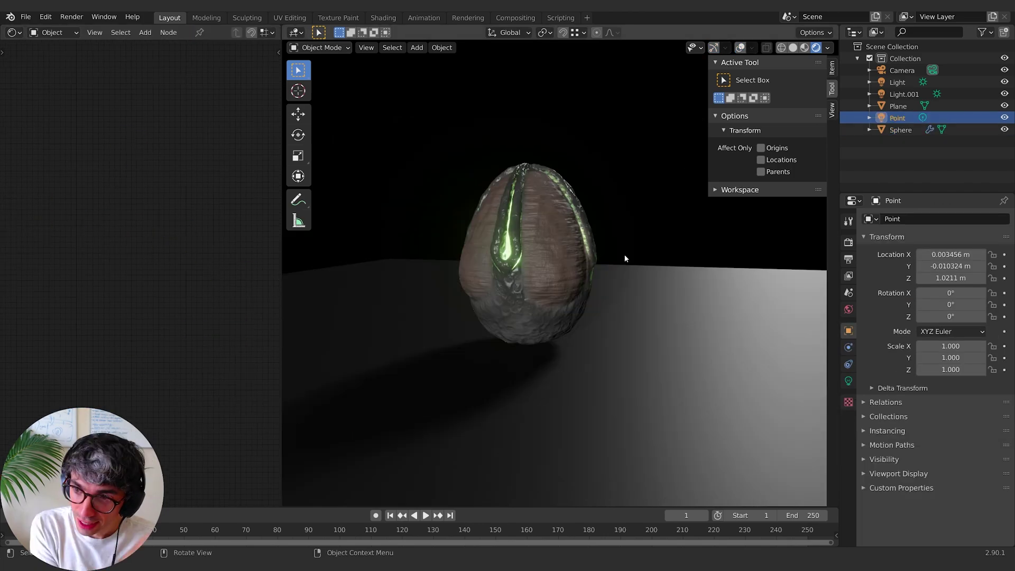